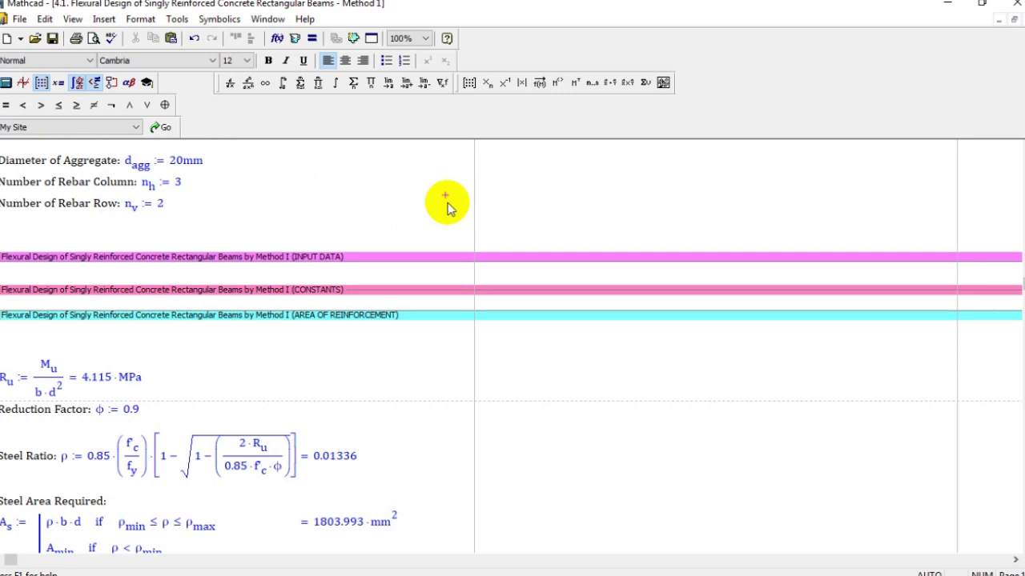
Review the area of reinforcement results and the minimum beam width check in the concrete beam dimensions area.
{"action": "scroll", "coordinate": [451, 217], "scroll_direction": "up", "scroll_amount": 1}
{"action": "left_click", "coordinate": [343, 210]}
{"action": "scroll", "coordinate": [344, 240], "scroll_direction": "down", "scroll_amount": 2}
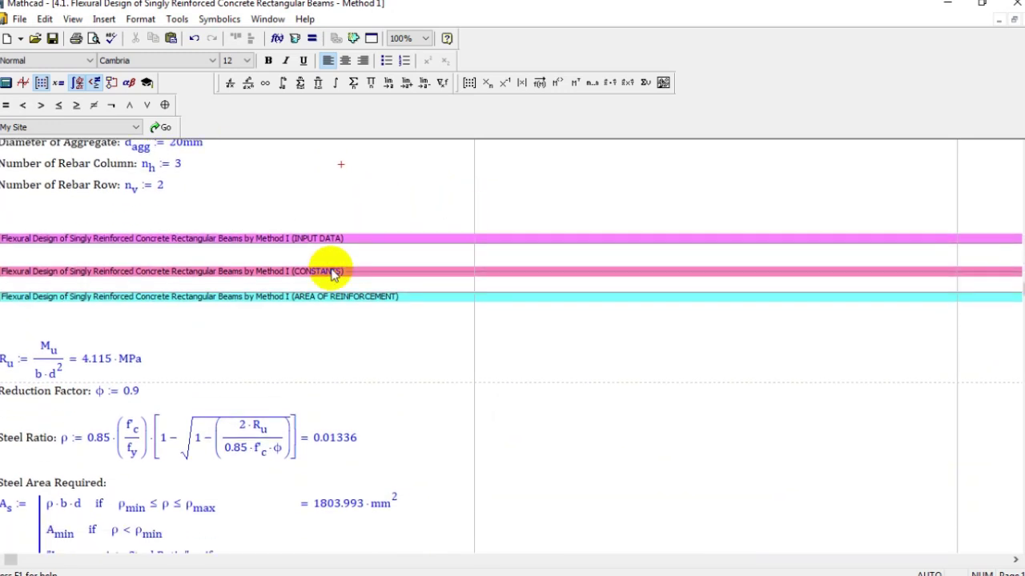
{"action": "scroll", "coordinate": [140, 236], "scroll_direction": "down", "scroll_amount": 3}
{"action": "scroll", "coordinate": [139, 235], "scroll_direction": "down", "scroll_amount": 5}
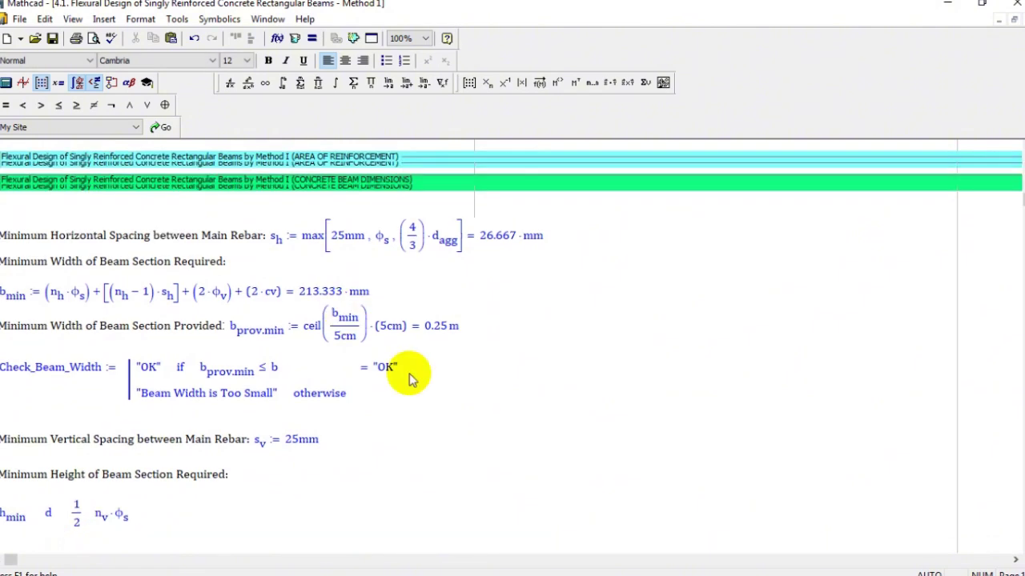
{"action": "scroll", "coordinate": [409, 379], "scroll_direction": "down", "scroll_amount": 1}
{"action": "left_click", "coordinate": [391, 322]}
{"action": "left_click", "coordinate": [636, 329]}
{"action": "scroll", "coordinate": [338, 400], "scroll_direction": "down", "scroll_amount": 2}
Examine the minimum required and provided beam section height formulas in the concrete beam dimensions area.
{"action": "scroll", "coordinate": [337, 400], "scroll_direction": "down", "scroll_amount": 1}
{"action": "left_click", "coordinate": [50, 378]}
{"action": "scroll", "coordinate": [226, 386], "scroll_direction": "down", "scroll_amount": 1}
{"action": "left_click_drag", "start_coordinate": [51, 357], "coordinate": [362, 372]}
{"action": "left_click", "coordinate": [324, 358]}
{"action": "scroll", "coordinate": [561, 331], "scroll_direction": "down", "scroll_amount": 1}
{"action": "left_click", "coordinate": [611, 327]}
{"action": "left_click", "coordinate": [724, 310]}
{"action": "scroll", "coordinate": [711, 308], "scroll_direction": "down", "scroll_amount": 1}
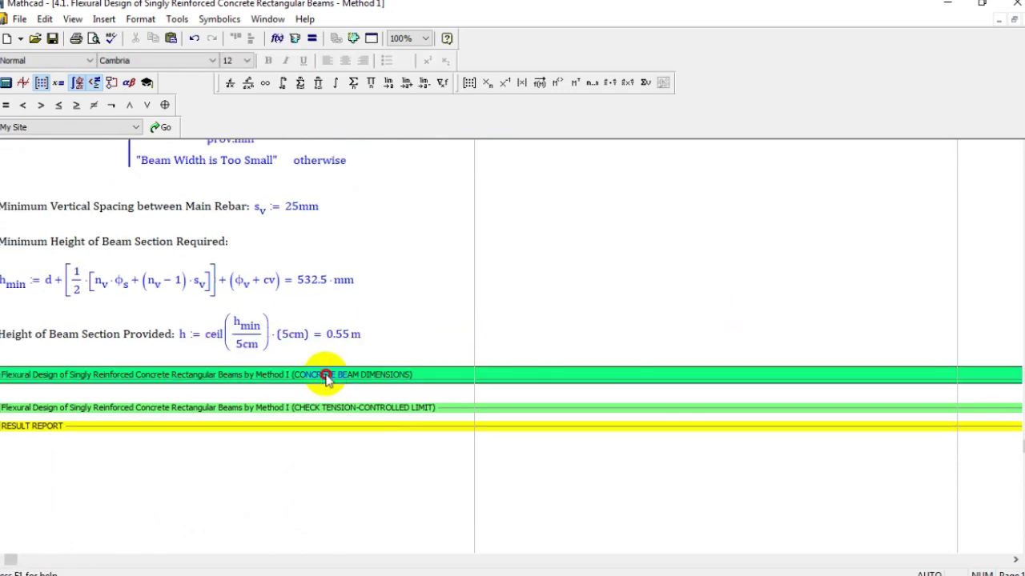
Collapse the CONCRETE BEAM DIMENSIONS area and return to the list of worksheet areas.
{"action": "double_click", "coordinate": [325, 375]}
{"action": "left_click_drag", "start_coordinate": [297, 297], "coordinate": [249, 194]}
{"action": "left_click", "coordinate": [330, 351]}
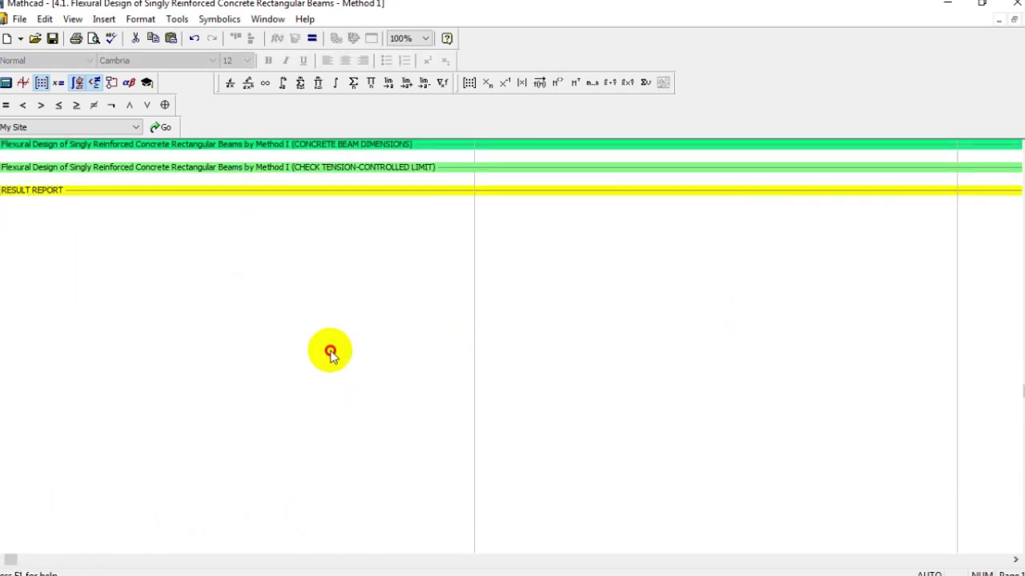
{"action": "left_click", "coordinate": [330, 353]}
{"action": "scroll", "coordinate": [328, 354], "scroll_direction": "up", "scroll_amount": 2}
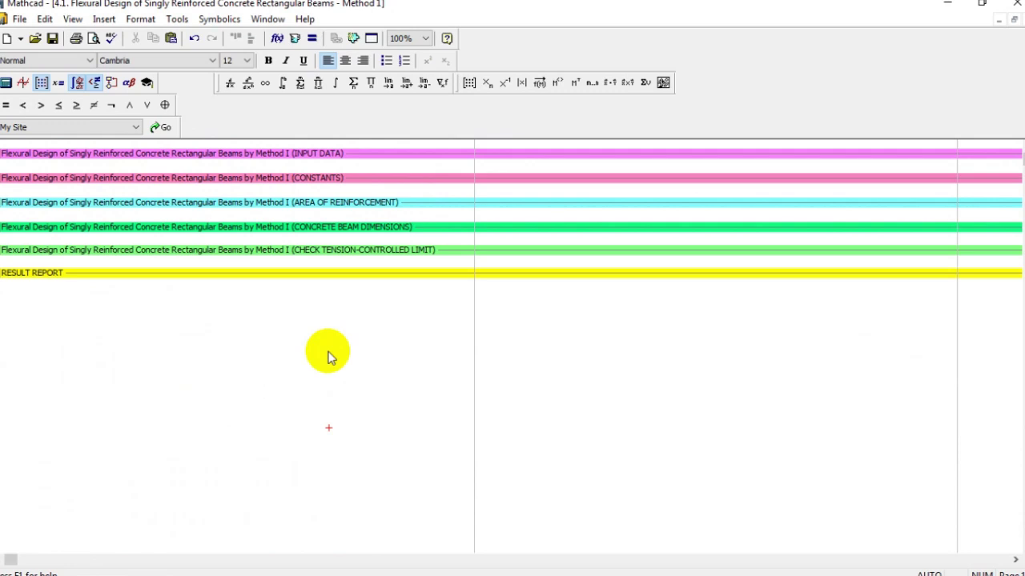
Expand the CHECK TENSION-CONTROLLED LIMIT area and inspect the design moment strength φMn.
{"action": "double_click", "coordinate": [91, 250]}
{"action": "scroll", "coordinate": [740, 311], "scroll_direction": "down", "scroll_amount": 2}
{"action": "scroll", "coordinate": [738, 310], "scroll_direction": "down", "scroll_amount": 9}
{"action": "left_click", "coordinate": [667, 371]}
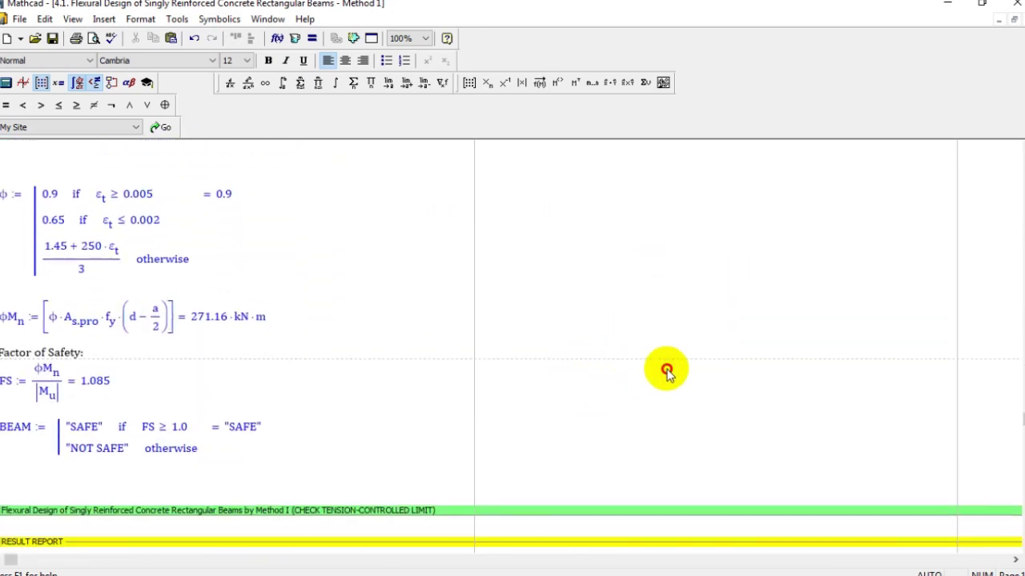
{"action": "left_click", "coordinate": [204, 318]}
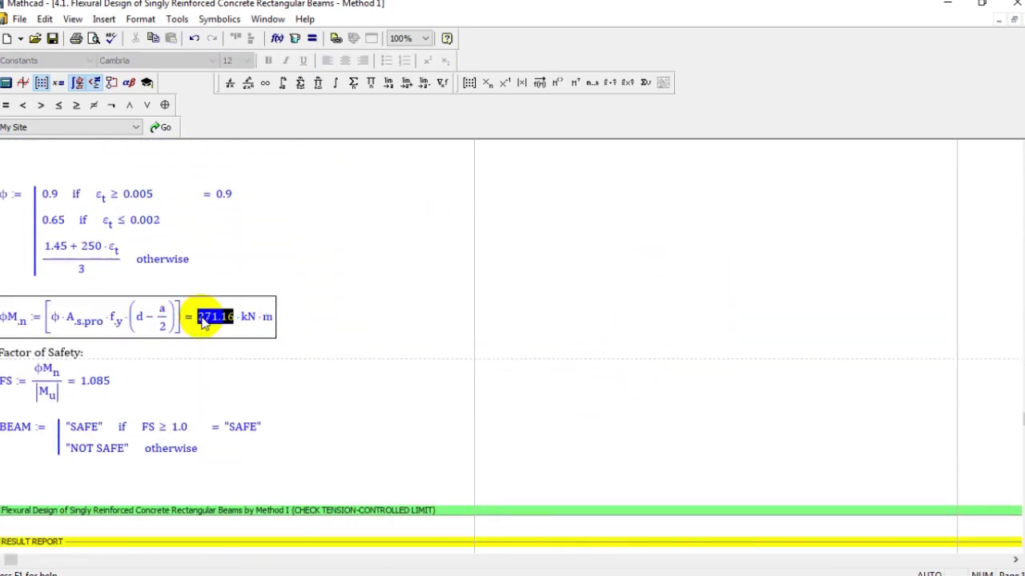
{"action": "left_click", "coordinate": [552, 307]}
Review the steel tensile strain, tension-controlled check, design moment strength and factor of safety of the beam.
{"action": "scroll", "coordinate": [222, 313], "scroll_direction": "up", "scroll_amount": 3}
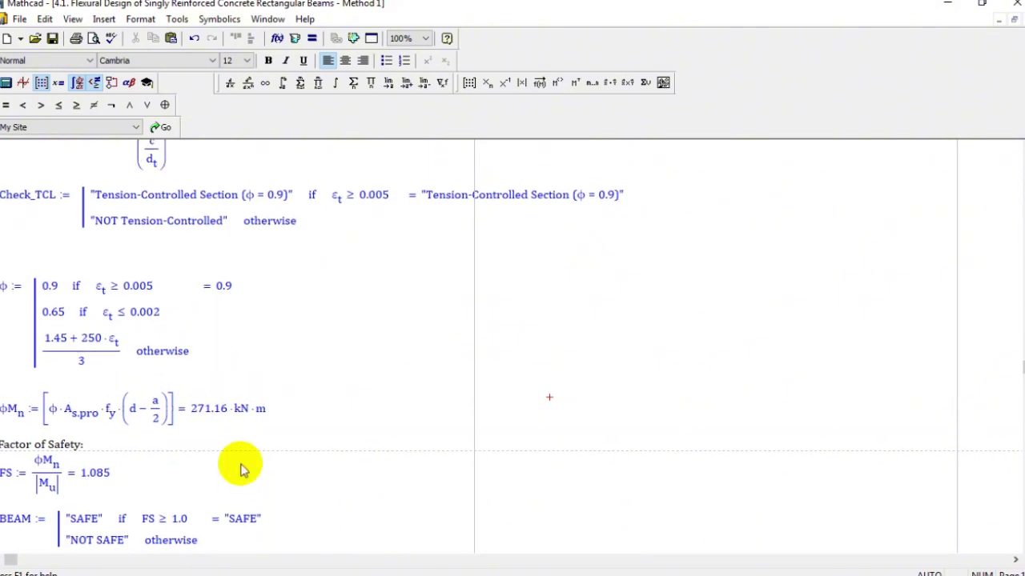
{"action": "scroll", "coordinate": [240, 468], "scroll_direction": "up", "scroll_amount": 3}
{"action": "scroll", "coordinate": [199, 193], "scroll_direction": "up", "scroll_amount": 1}
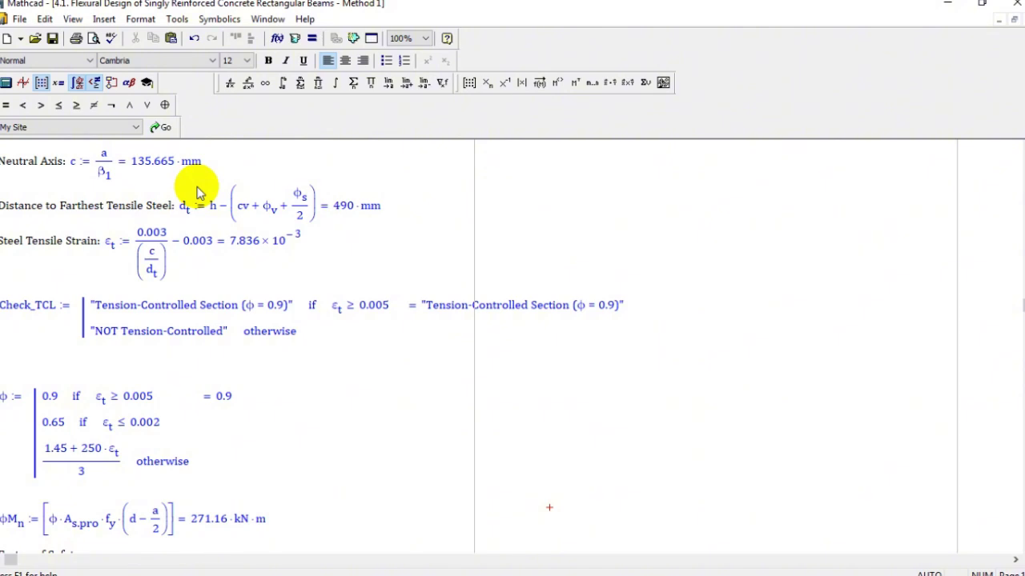
{"action": "scroll", "coordinate": [200, 193], "scroll_direction": "down", "scroll_amount": 5}
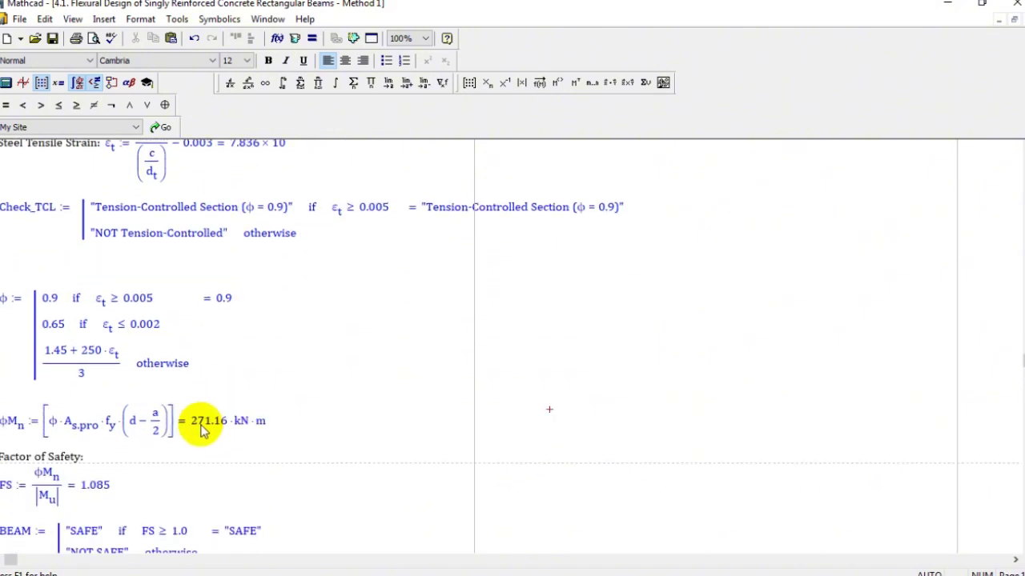
{"action": "double_click", "coordinate": [210, 310]}
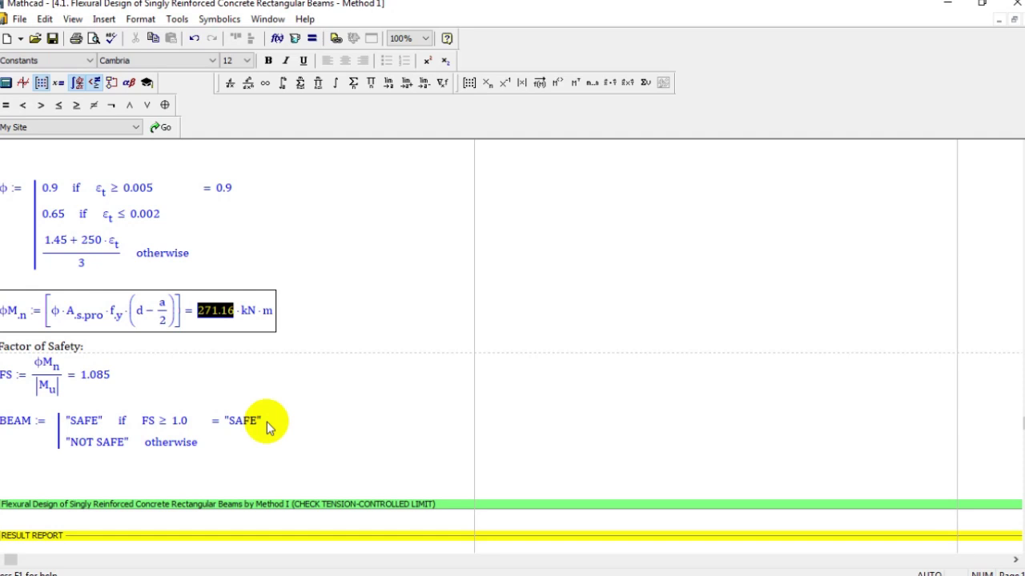
{"action": "scroll", "coordinate": [624, 492], "scroll_direction": "down", "scroll_amount": 1}
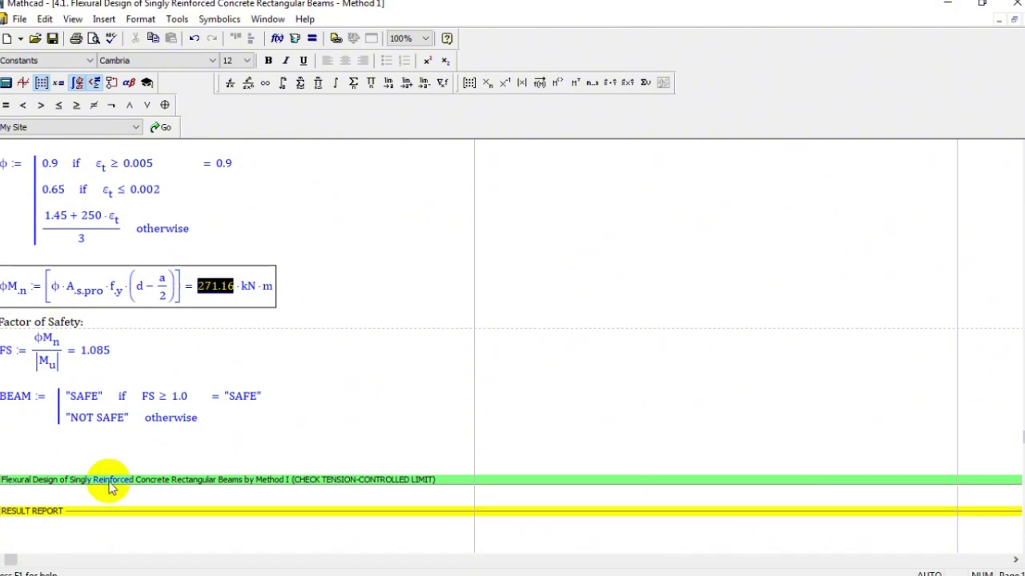
Collapse the CHECK TENSION-CONTROLLED LIMIT area and shift it slightly down, away from the concrete beam dimensions area.
{"action": "double_click", "coordinate": [110, 481]}
{"action": "scroll", "coordinate": [396, 277], "scroll_direction": "up", "scroll_amount": 3}
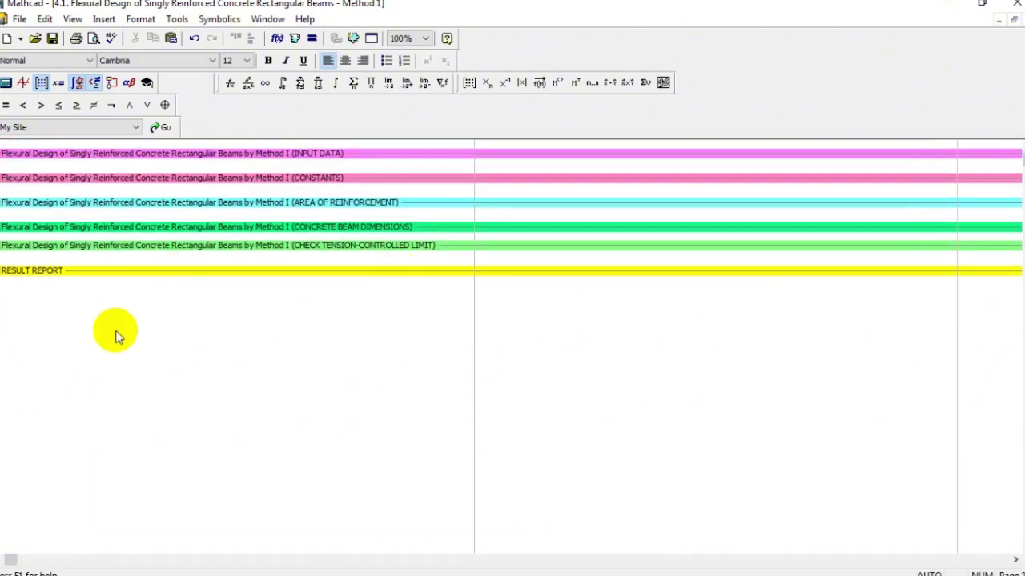
{"action": "left_click_drag", "start_coordinate": [88, 247], "coordinate": [126, 254]}
{"action": "left_click", "coordinate": [212, 310]}
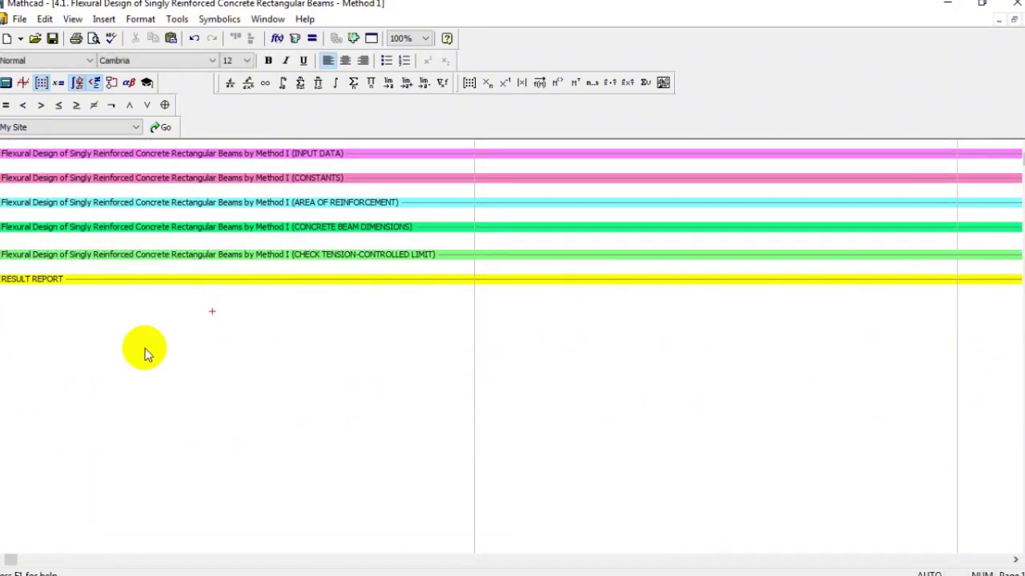
Expand the INPUT DATA area and set the width of beam section b to 250mm.
{"action": "double_click", "coordinate": [273, 155]}
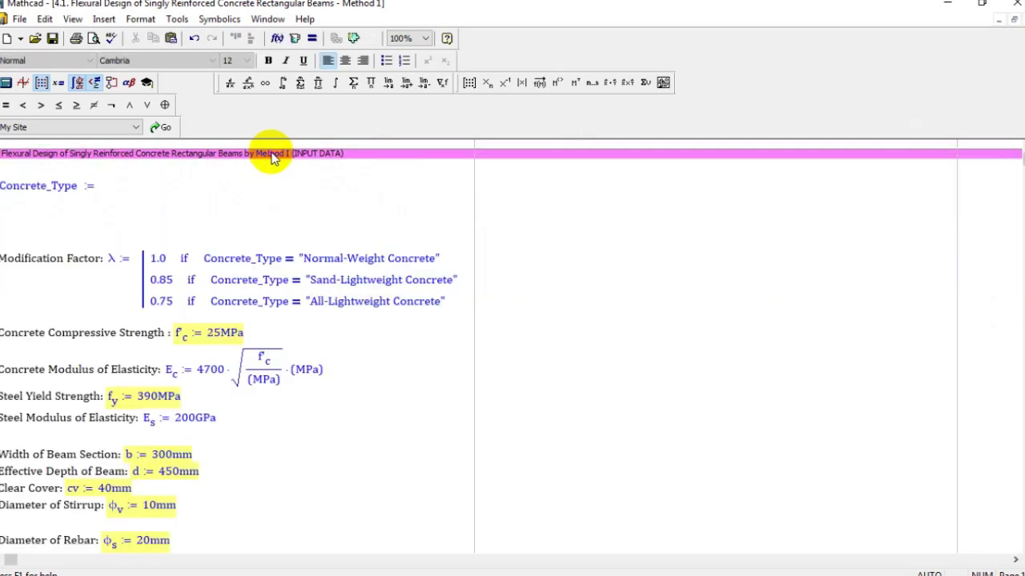
{"action": "scroll", "coordinate": [722, 345], "scroll_direction": "down", "scroll_amount": 5}
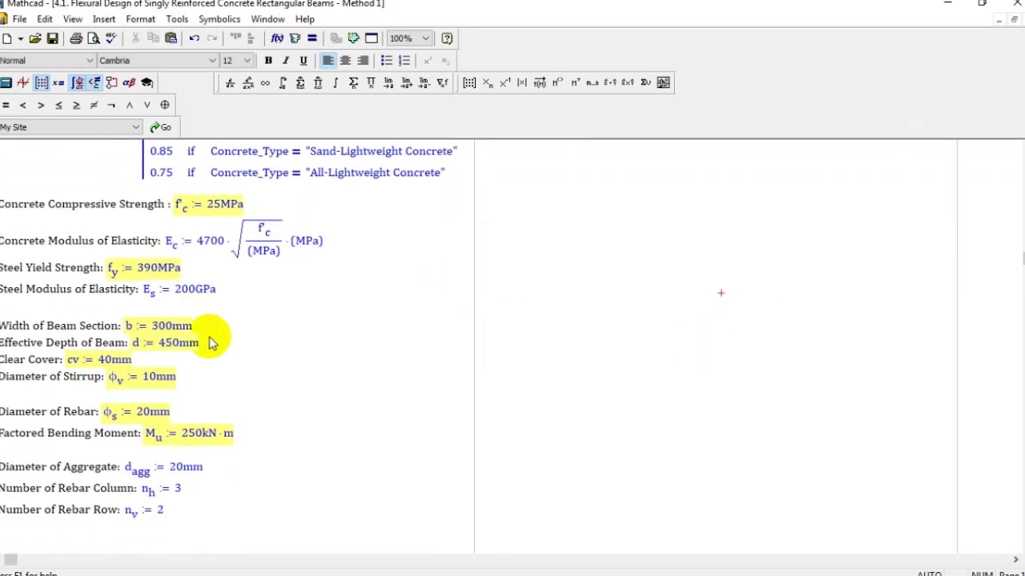
{"action": "double_click", "coordinate": [161, 314]}
{"action": "type", "text": "250"}
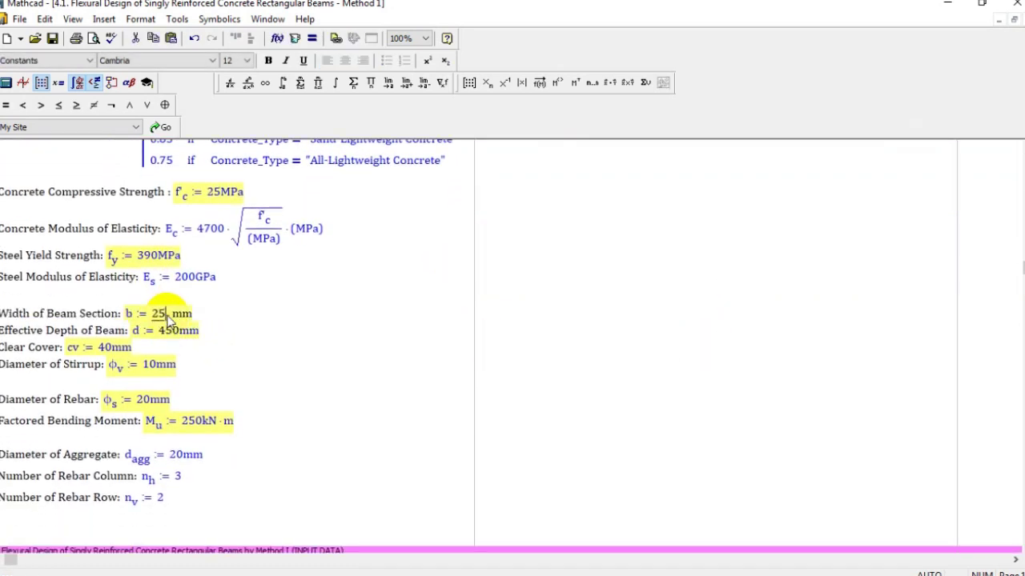
{"action": "left_click", "coordinate": [512, 348]}
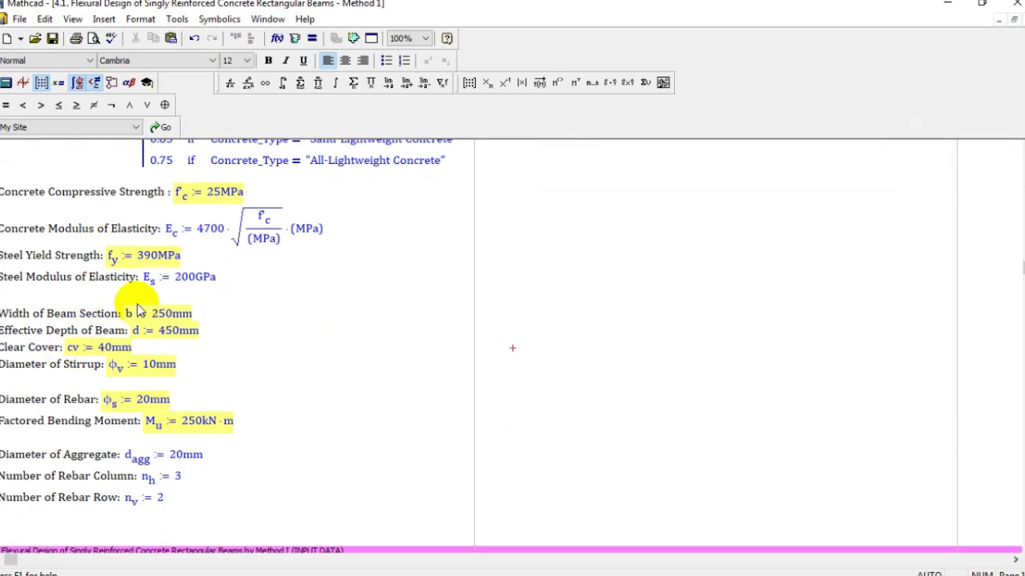
Expand the AREA OF REINFORCEMENT area and check the number of rebar required.
{"action": "scroll", "coordinate": [136, 321], "scroll_direction": "down", "scroll_amount": 5}
{"action": "scroll", "coordinate": [106, 442], "scroll_direction": "down", "scroll_amount": 3}
{"action": "double_click", "coordinate": [109, 384]}
{"action": "double_click", "coordinate": [110, 385]}
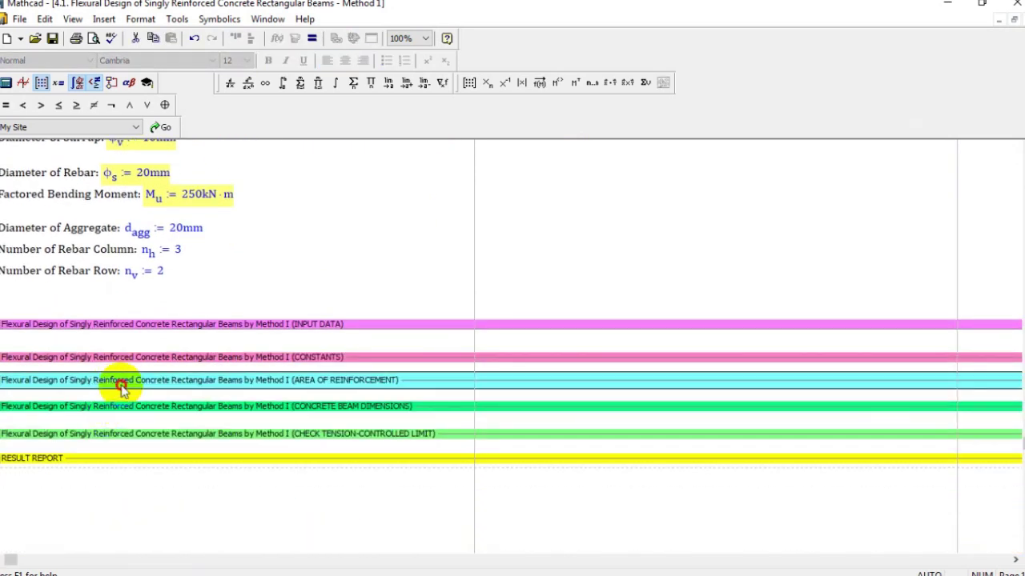
{"action": "double_click", "coordinate": [118, 382]}
{"action": "scroll", "coordinate": [277, 352], "scroll_direction": "down", "scroll_amount": 8}
{"action": "left_click", "coordinate": [352, 340]}
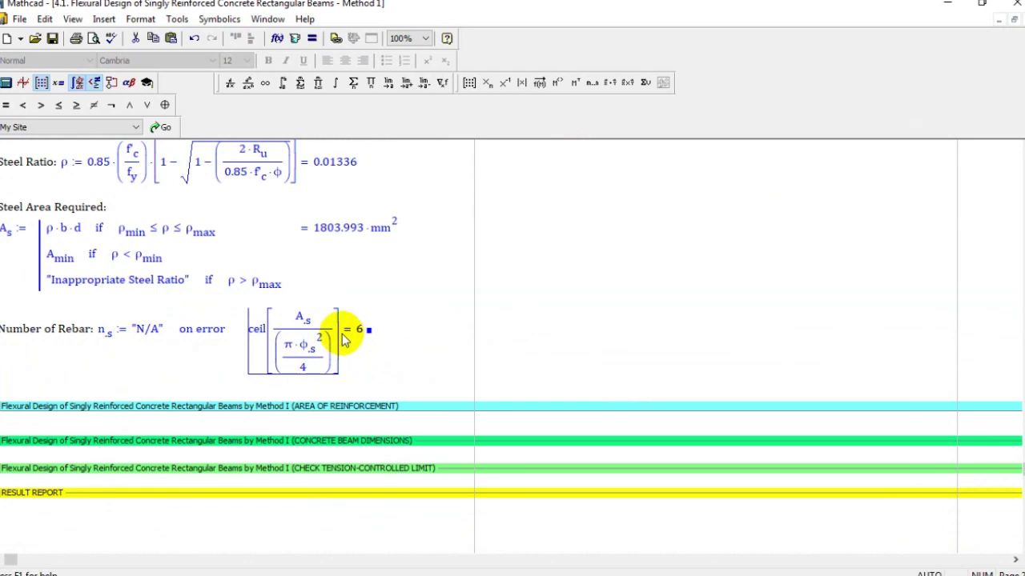
{"action": "left_click", "coordinate": [628, 273]}
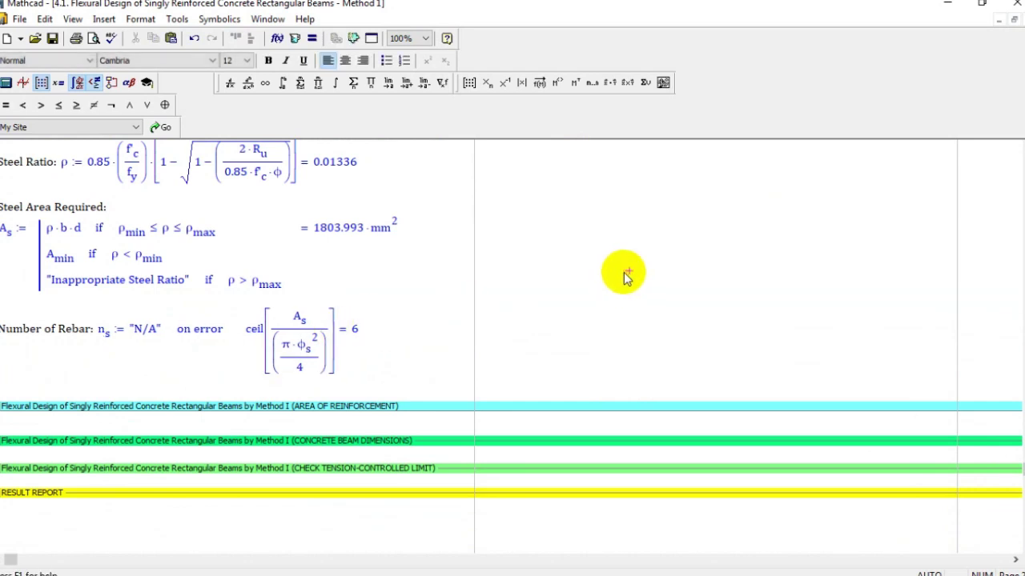
Check the number of rebar columns and rows specified in the input data.
{"action": "scroll", "coordinate": [750, 247], "scroll_direction": "up", "scroll_amount": 3}
{"action": "scroll", "coordinate": [133, 384], "scroll_direction": "up", "scroll_amount": 7}
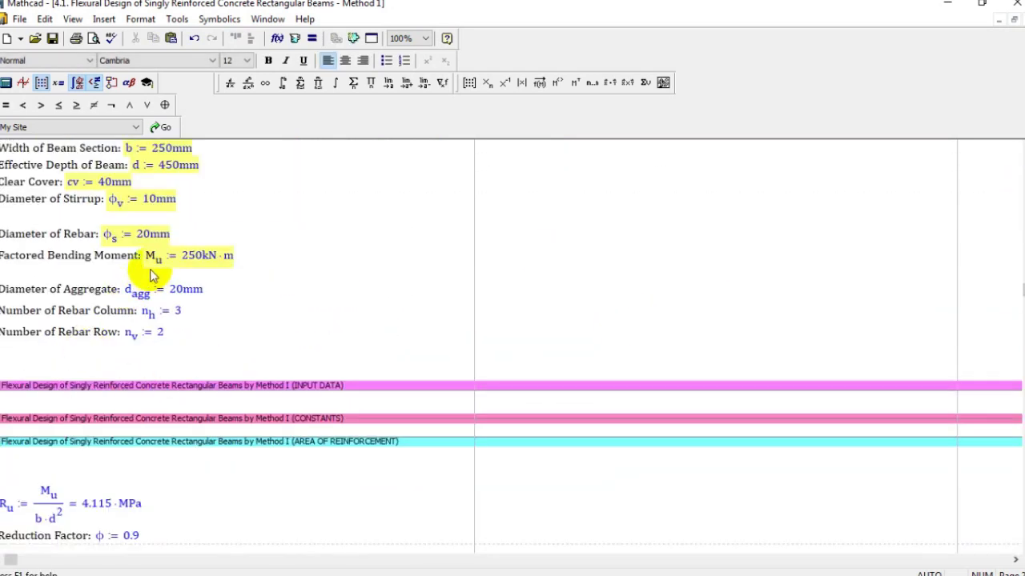
{"action": "double_click", "coordinate": [180, 329]}
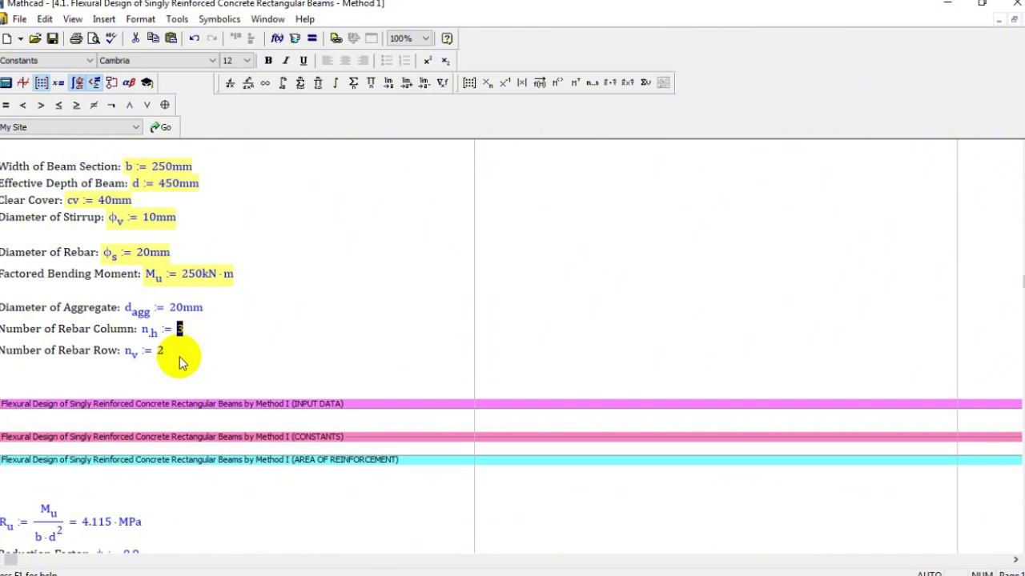
{"action": "scroll", "coordinate": [264, 442], "scroll_direction": "down", "scroll_amount": 5}
{"action": "left_click", "coordinate": [685, 461]}
Expand the CONCRETE BEAM DIMENSIONS area and examine the minimum required beam width bmin and the beam width check.
{"action": "scroll", "coordinate": [684, 472], "scroll_direction": "down", "scroll_amount": 4}
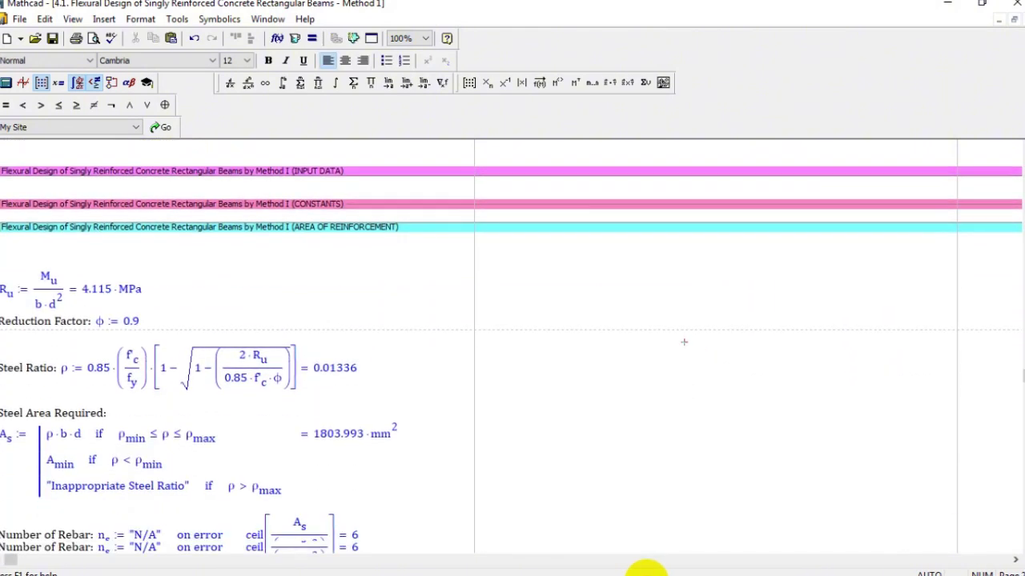
{"action": "scroll", "coordinate": [587, 257], "scroll_direction": "down", "scroll_amount": 5}
{"action": "double_click", "coordinate": [272, 463]}
{"action": "scroll", "coordinate": [358, 490], "scroll_direction": "down", "scroll_amount": 1}
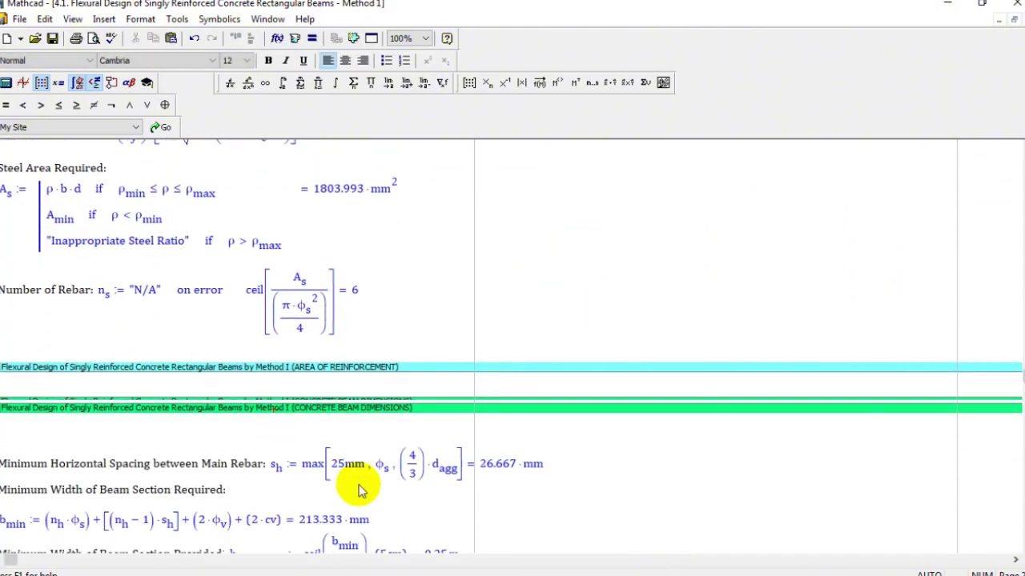
{"action": "scroll", "coordinate": [358, 490], "scroll_direction": "down", "scroll_amount": 3}
{"action": "left_click", "coordinate": [519, 407]}
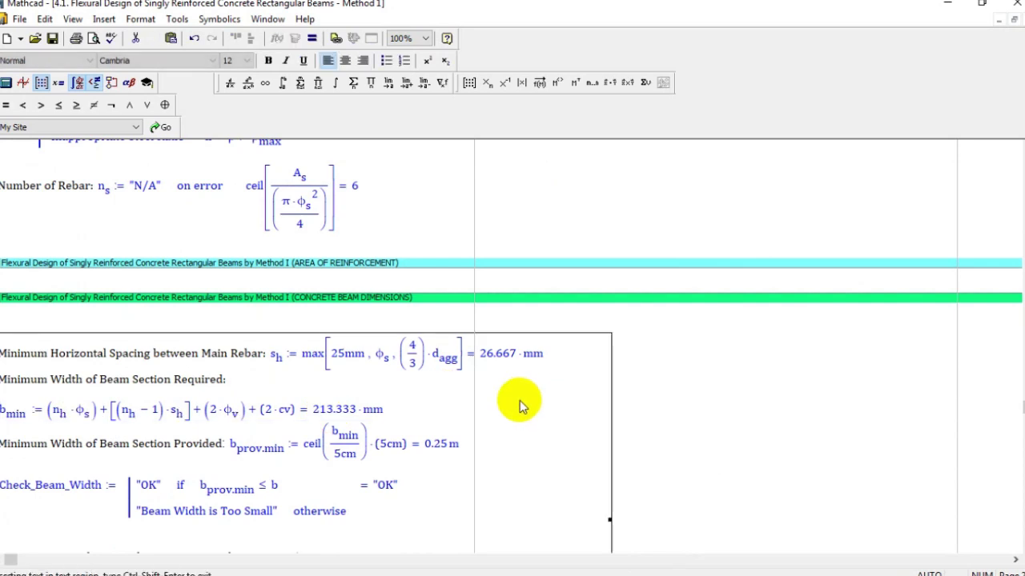
{"action": "scroll", "coordinate": [406, 424], "scroll_direction": "down", "scroll_amount": 3}
{"action": "left_click", "coordinate": [325, 360]}
{"action": "left_click", "coordinate": [653, 384]}
{"action": "scroll", "coordinate": [327, 347], "scroll_direction": "down", "scroll_amount": 2}
{"action": "double_click", "coordinate": [325, 339]}
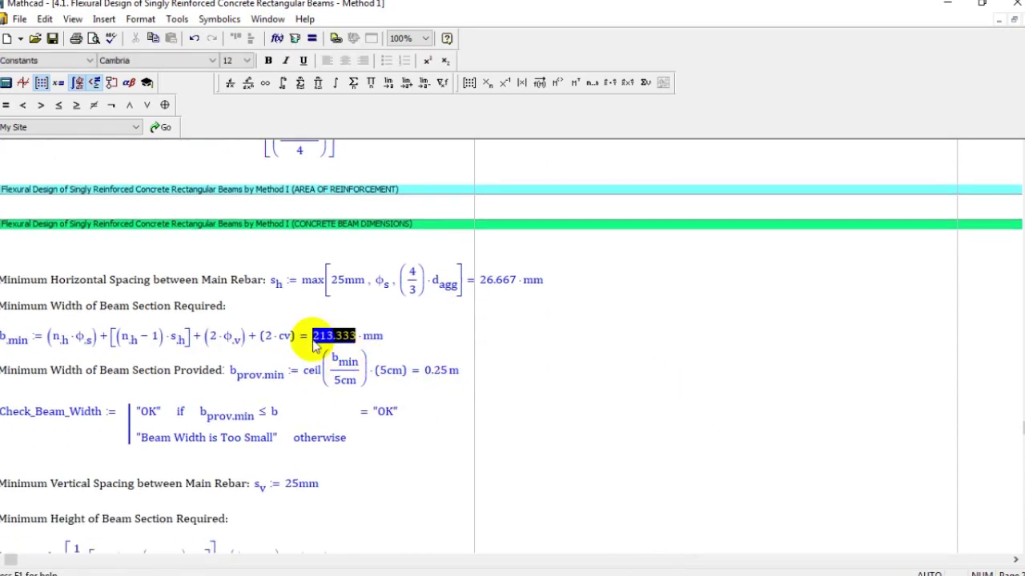
{"action": "left_click", "coordinate": [318, 340]}
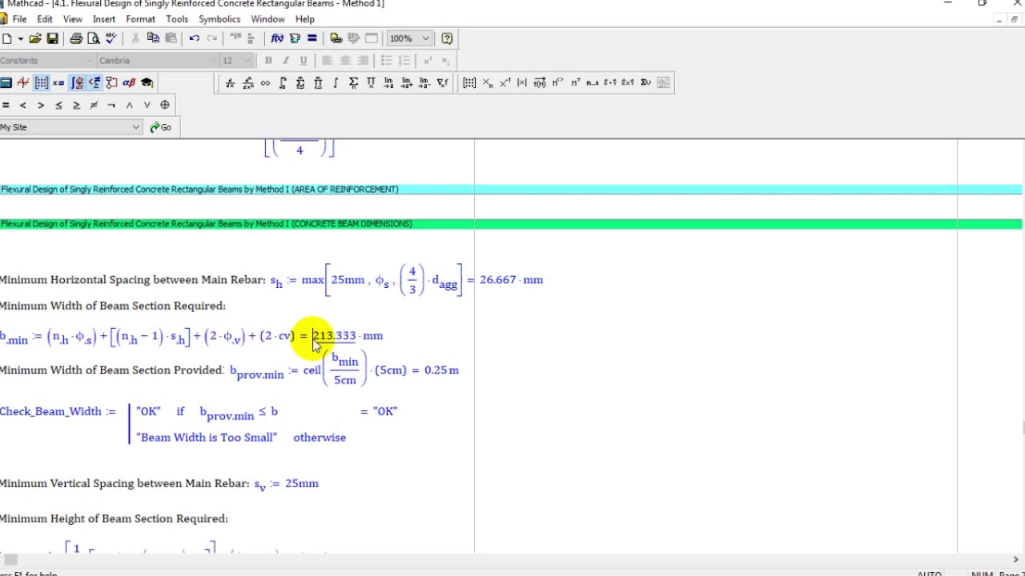
Expand the CHECK TENSION-CONTROLLED LIMIT area and inspect the design moment strength φMn for the narrower beam.
{"action": "scroll", "coordinate": [469, 347], "scroll_direction": "down", "scroll_amount": 5}
{"action": "double_click", "coordinate": [227, 486]}
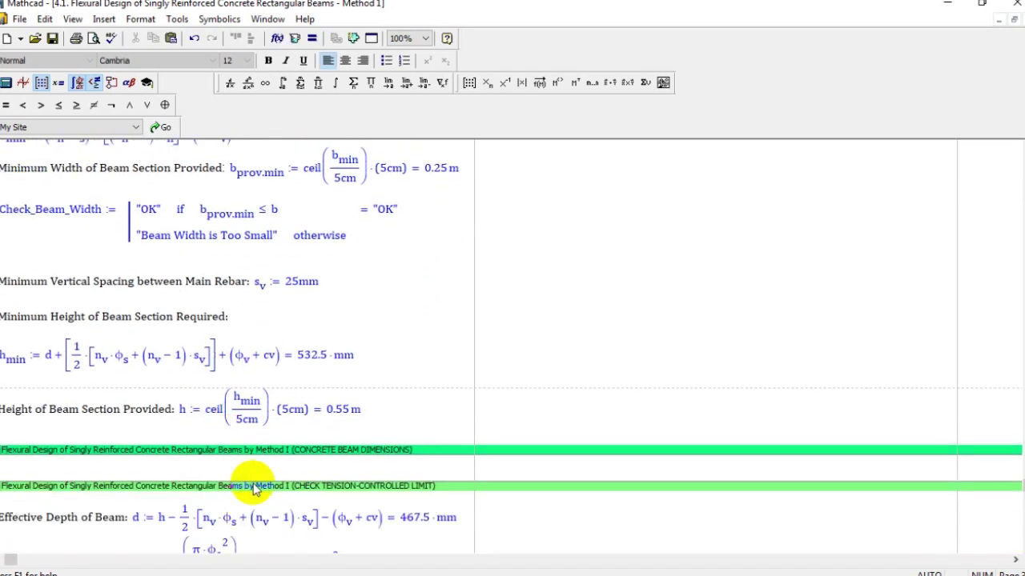
{"action": "scroll", "coordinate": [1017, 530], "scroll_direction": "down", "scroll_amount": 15}
{"action": "scroll", "coordinate": [525, 414], "scroll_direction": "down", "scroll_amount": 1}
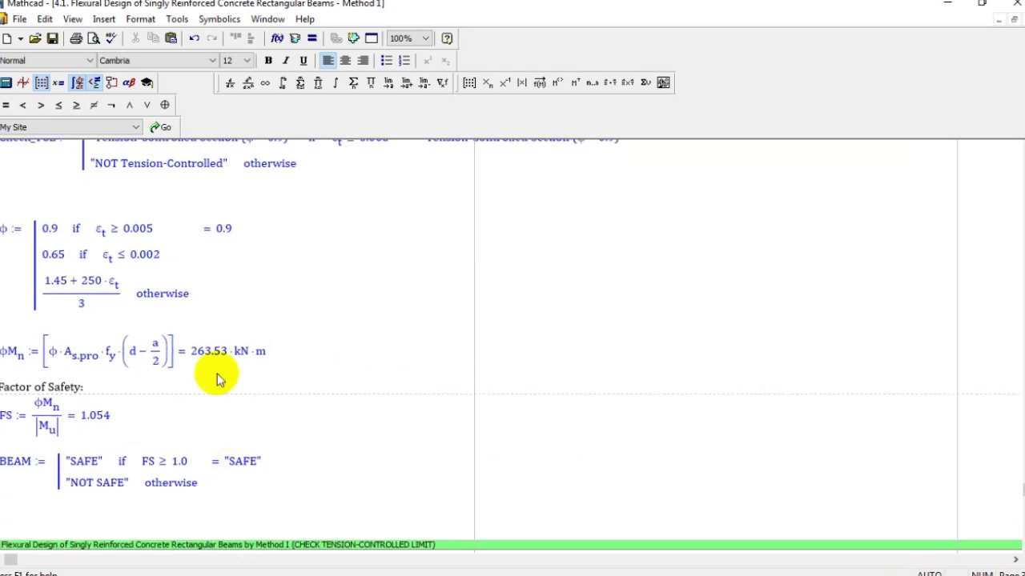
{"action": "left_click", "coordinate": [202, 358]}
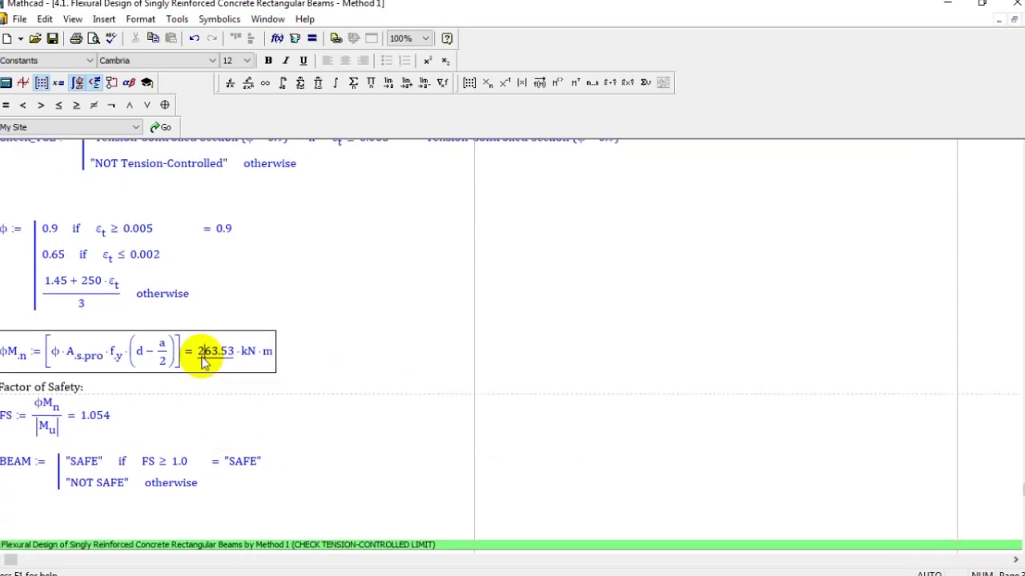
{"action": "left_click", "coordinate": [509, 289]}
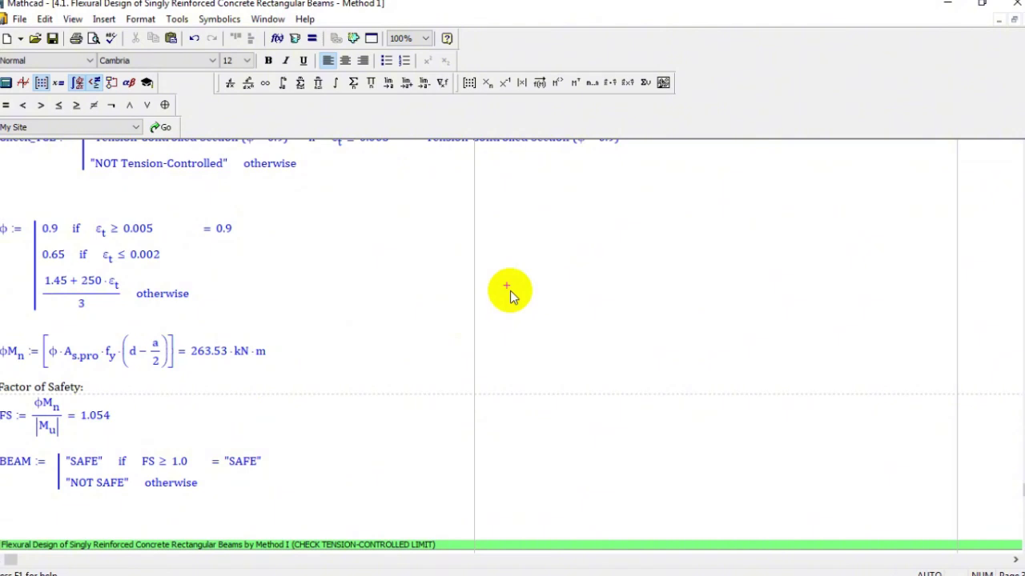
Set the effective depth of the beam d to 400 mm in the input data.
{"action": "scroll", "coordinate": [644, 294], "scroll_direction": "up", "scroll_amount": 3}
{"action": "scroll", "coordinate": [647, 290], "scroll_direction": "up", "scroll_amount": 2}
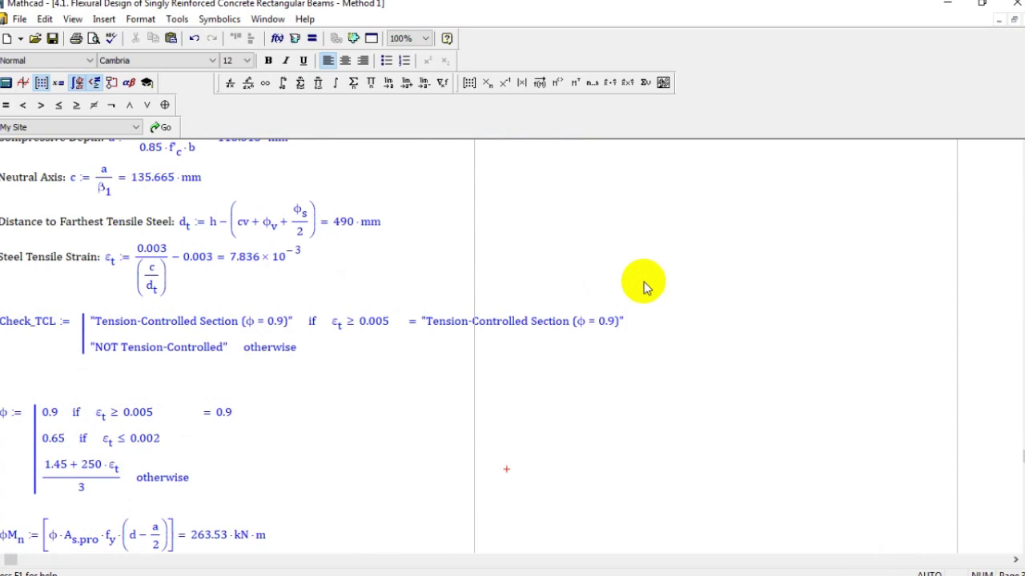
{"action": "left_click", "coordinate": [1020, 168]}
{"action": "left_click", "coordinate": [1019, 167]}
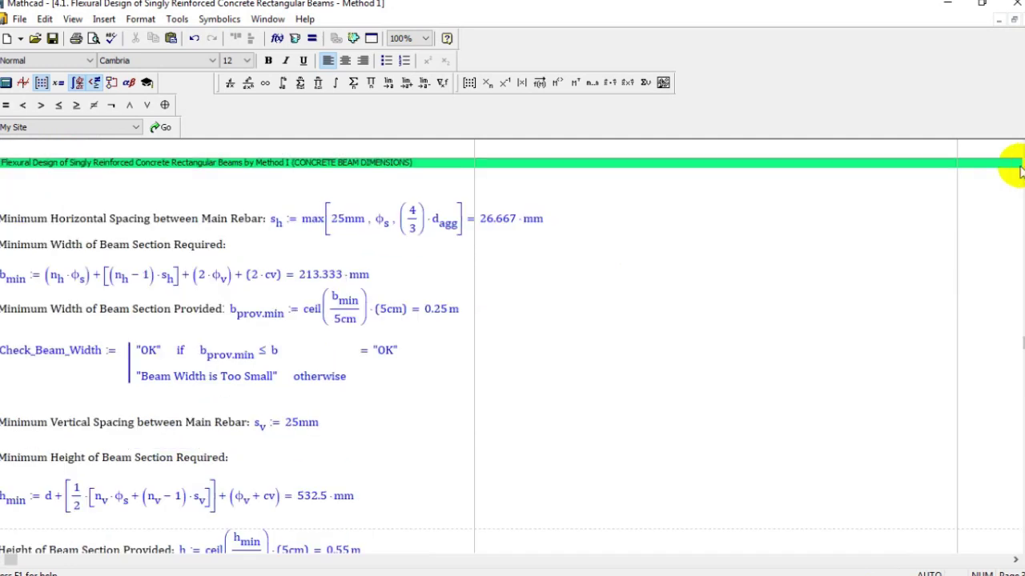
{"action": "scroll", "coordinate": [1018, 164], "scroll_direction": "up", "scroll_amount": 10}
{"action": "scroll", "coordinate": [176, 362], "scroll_direction": "down", "scroll_amount": 1}
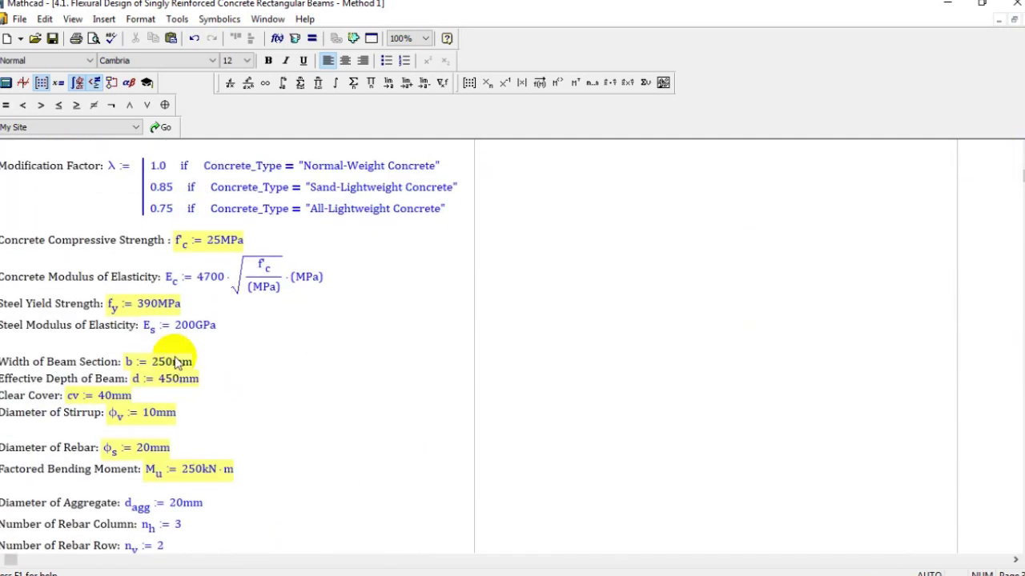
{"action": "double_click", "coordinate": [168, 380]}
{"action": "type", "text": "400"}
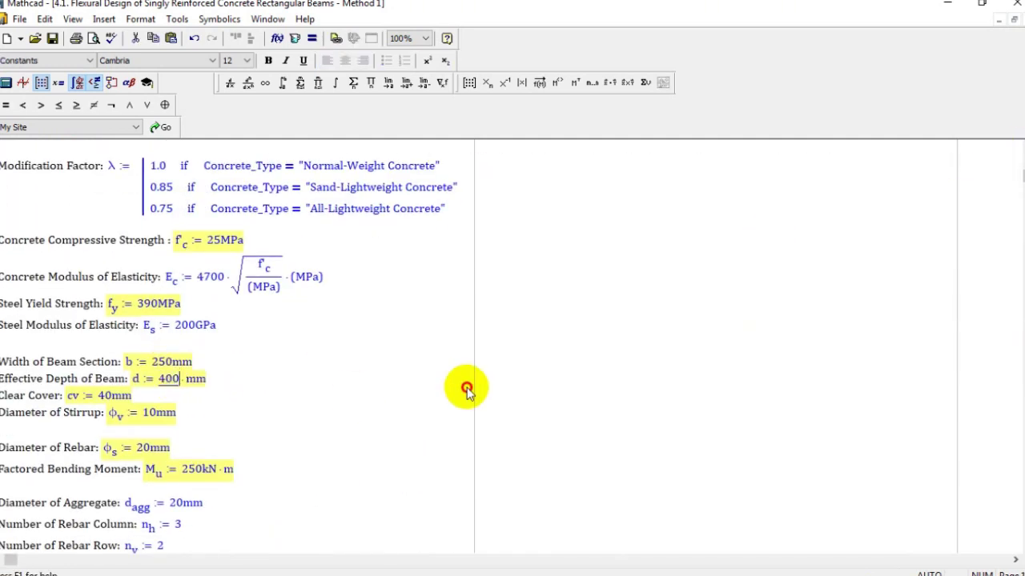
{"action": "left_click", "coordinate": [1014, 412]}
Check the number of rebar and the required steel area calculated for the reduced effective depth.
{"action": "scroll", "coordinate": [1016, 416], "scroll_direction": "down", "scroll_amount": 5}
{"action": "scroll", "coordinate": [1016, 417], "scroll_direction": "down", "scroll_amount": 5}
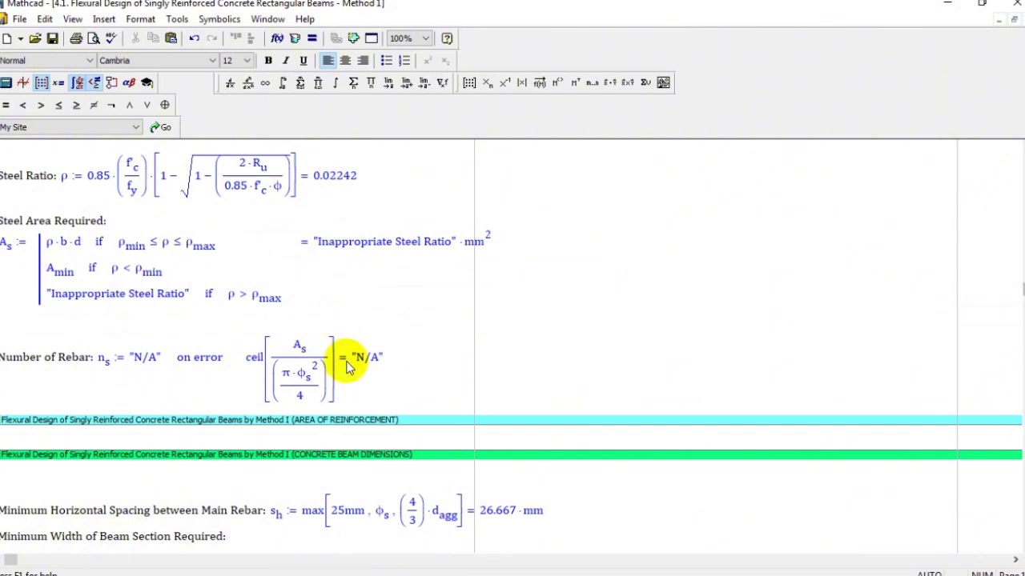
{"action": "left_click", "coordinate": [370, 360]}
{"action": "scroll", "coordinate": [346, 363], "scroll_direction": "up", "scroll_amount": 1}
{"action": "double_click", "coordinate": [149, 383]}
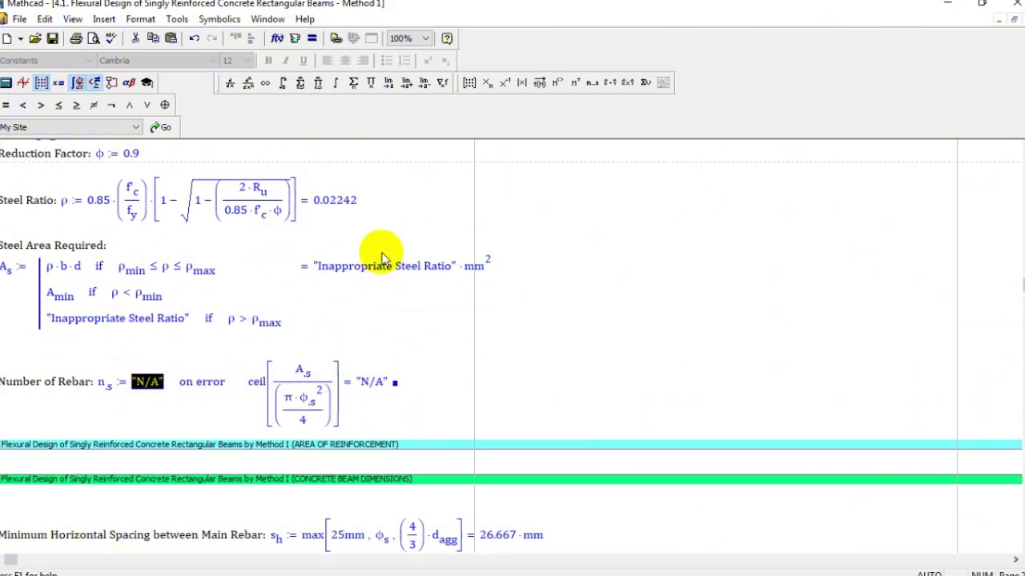
{"action": "double_click", "coordinate": [368, 271]}
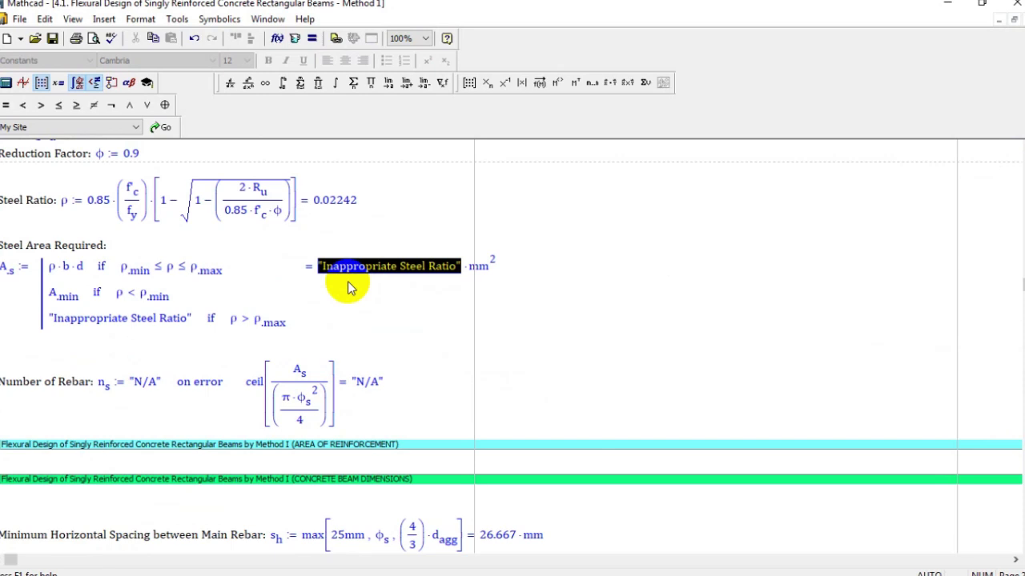
Set the effective depth of the beam d to 450 mm in the input data.
{"action": "left_click_drag", "start_coordinate": [1020, 293], "coordinate": [1020, 153]}
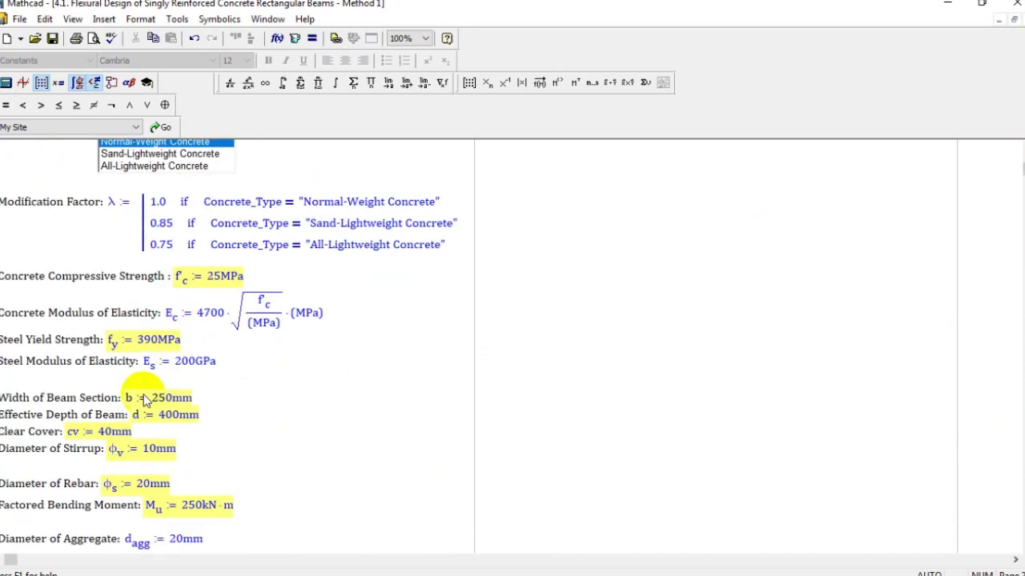
{"action": "scroll", "coordinate": [145, 400], "scroll_direction": "down", "scroll_amount": 1}
{"action": "double_click", "coordinate": [164, 390]}
{"action": "type", "text": "2 "}
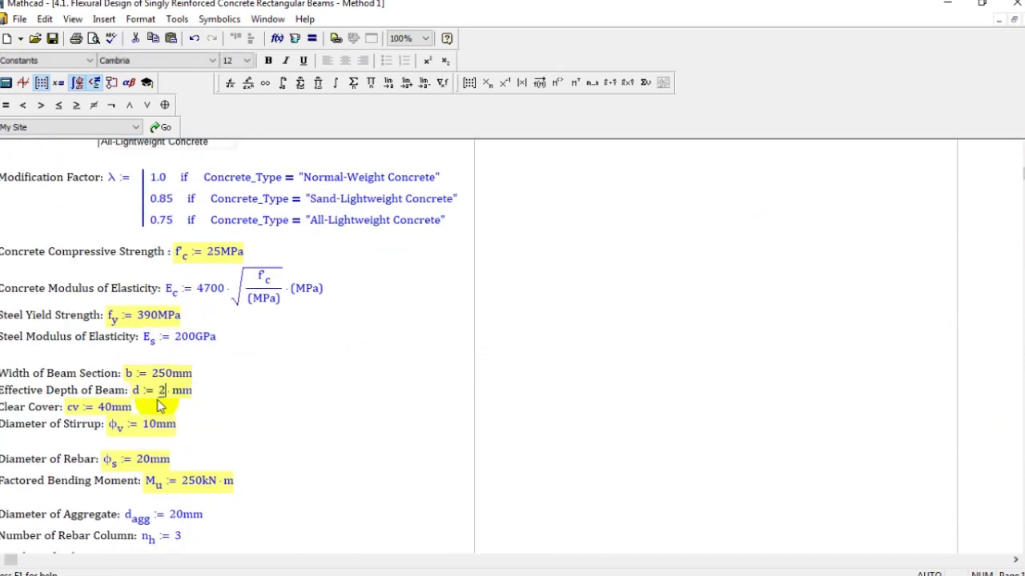
{"action": "type", "text": "50"}
{"action": "left_click", "coordinate": [494, 358]}
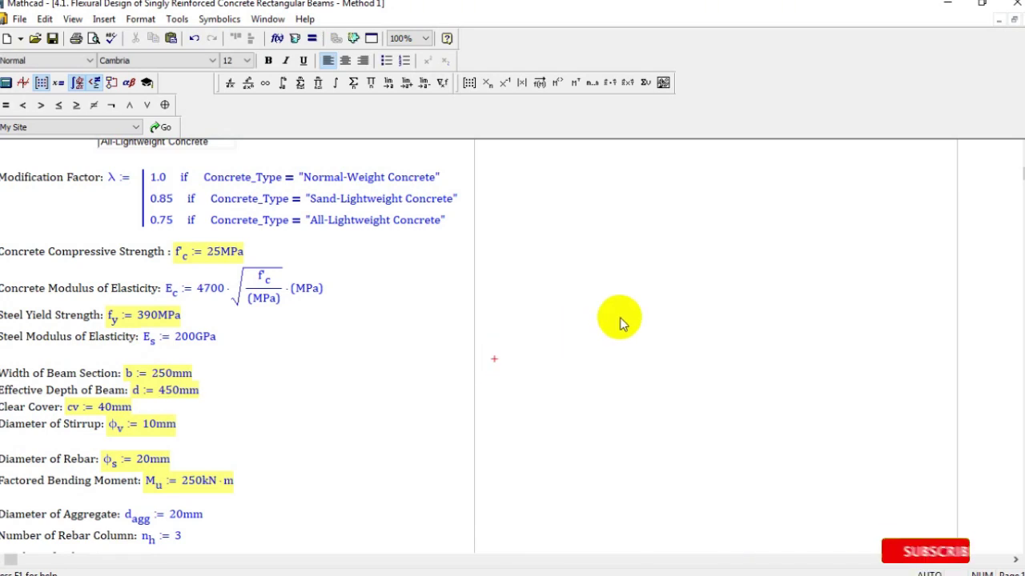
Collapse the INPUT DATA, AREA OF REINFORCEMENT and CONCRETE BEAM DIMENSIONS areas.
{"action": "scroll", "coordinate": [657, 348], "scroll_direction": "down", "scroll_amount": 5}
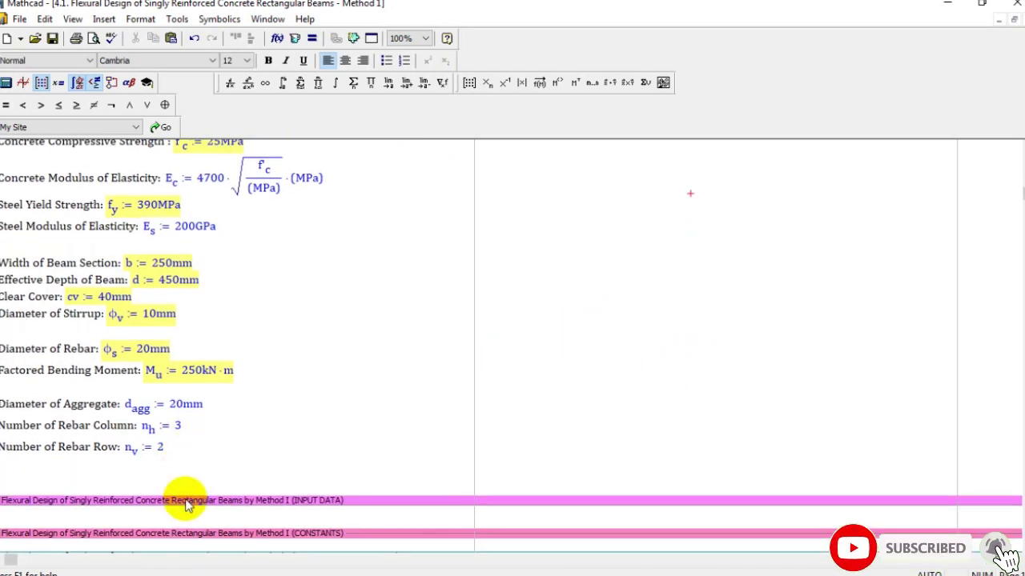
{"action": "scroll", "coordinate": [160, 416], "scroll_direction": "down", "scroll_amount": 10}
{"action": "double_click", "coordinate": [120, 193]}
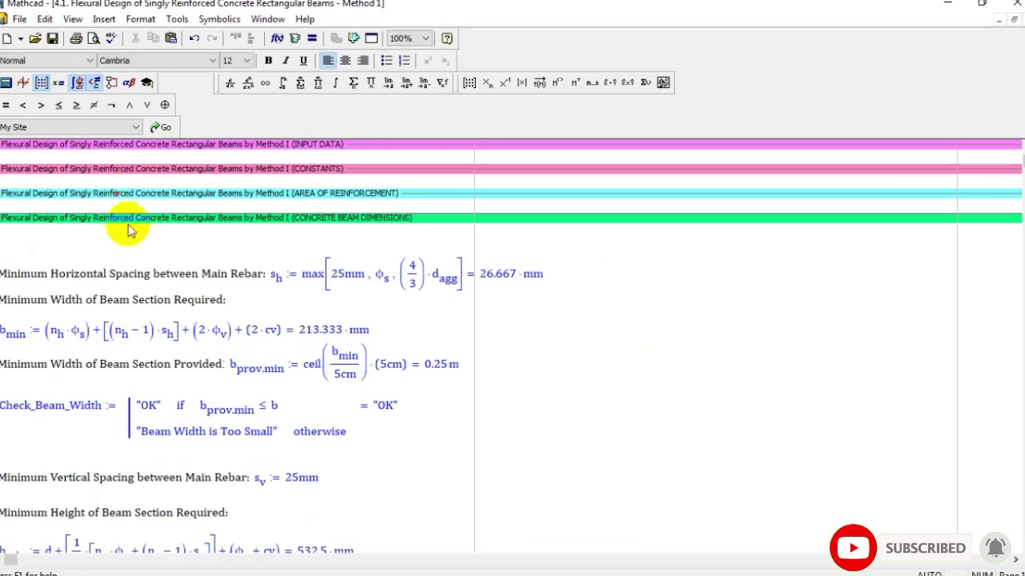
{"action": "double_click", "coordinate": [120, 218]}
Examine the calculations in the CHECK TENSION-CONTROLLED LIMIT area for the restored effective depth.
{"action": "left_click", "coordinate": [142, 246]}
{"action": "scroll", "coordinate": [501, 384], "scroll_direction": "down", "scroll_amount": 4}
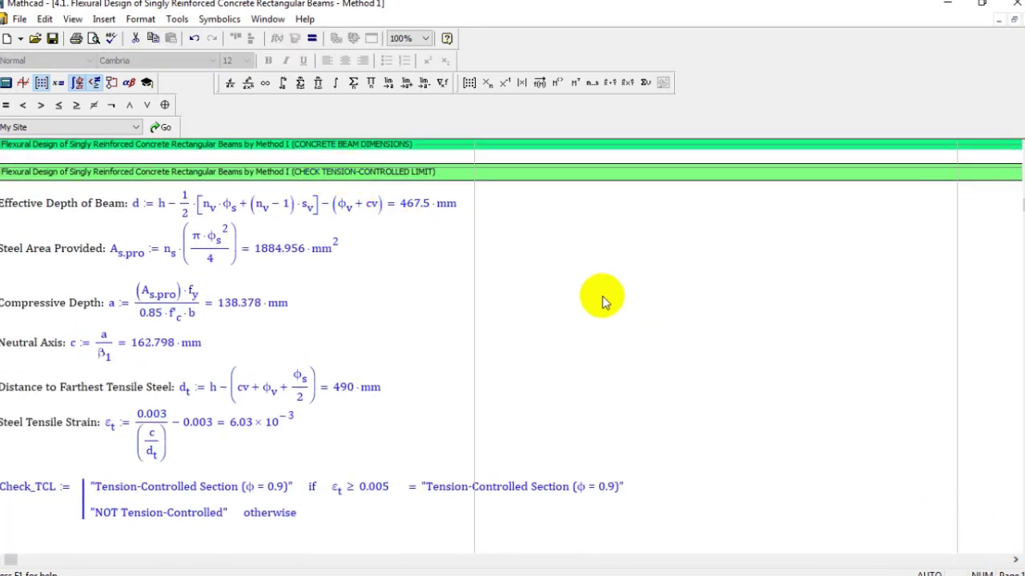
{"action": "scroll", "coordinate": [609, 299], "scroll_direction": "down", "scroll_amount": 2}
{"action": "scroll", "coordinate": [618, 398], "scroll_direction": "down", "scroll_amount": 2}
{"action": "left_click_drag", "start_coordinate": [1023, 296], "coordinate": [1022, 201]}
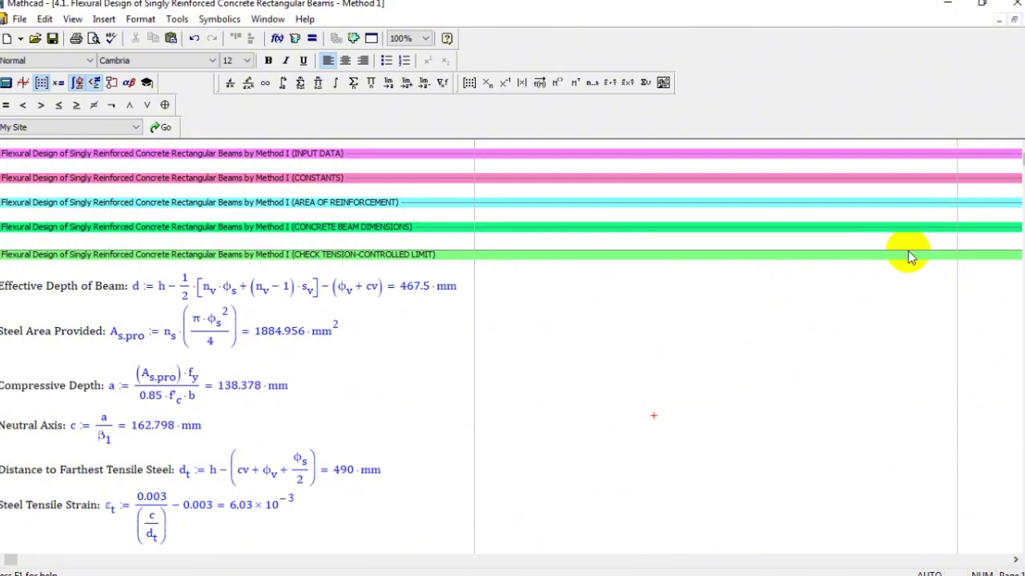
{"action": "left_click", "coordinate": [908, 253]}
{"action": "left_click", "coordinate": [543, 238]}
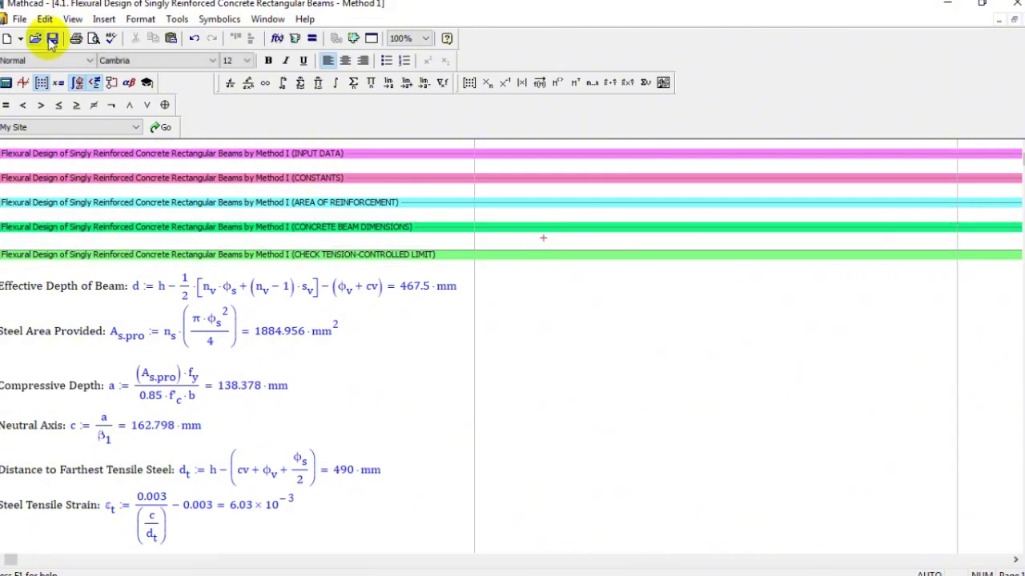
{"action": "left_click", "coordinate": [122, 257]}
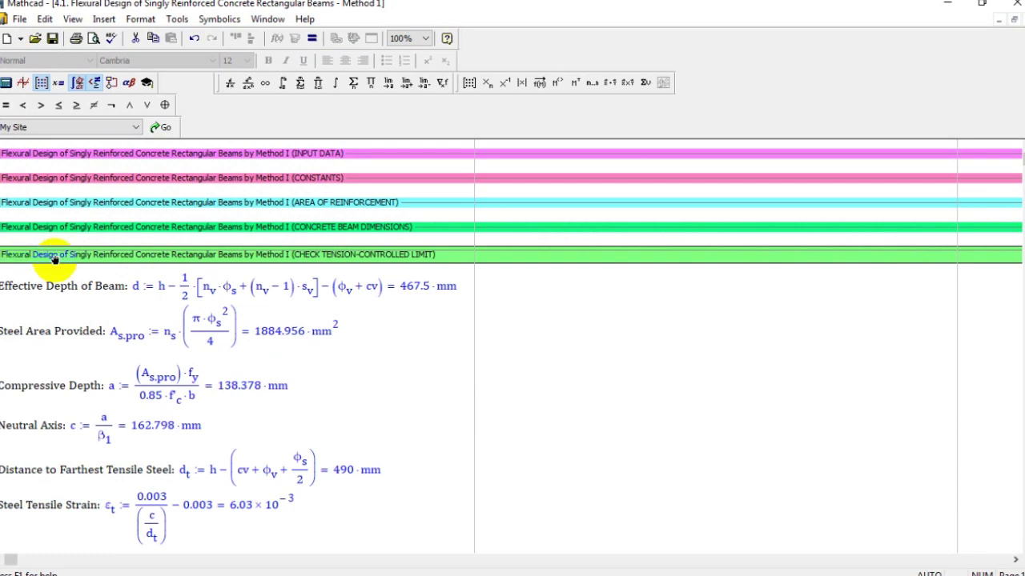
Expand the CONCRETE BEAM DIMENSIONS and AREA OF REINFORCEMENT areas again.
{"action": "double_click", "coordinate": [67, 228]}
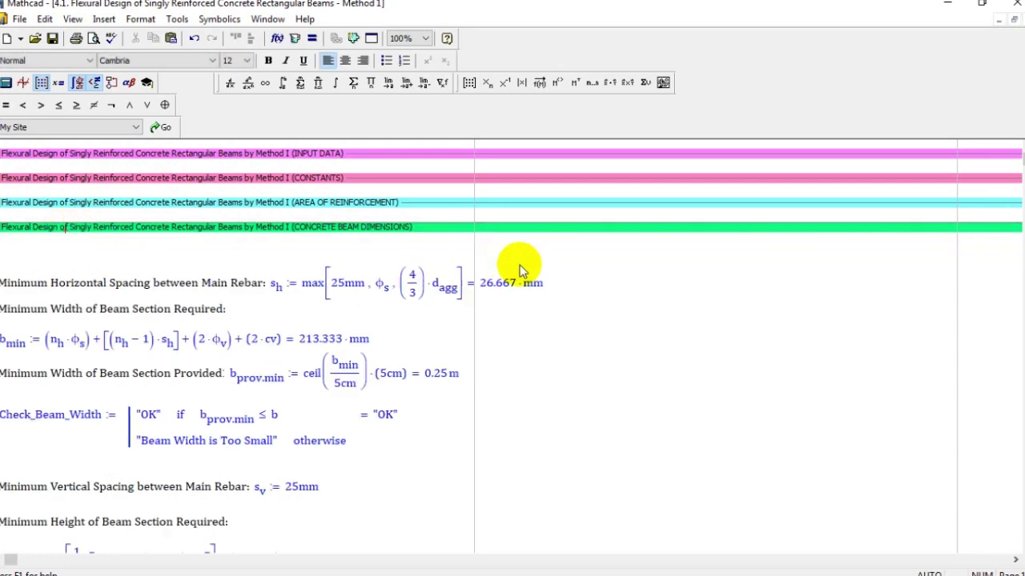
{"action": "scroll", "coordinate": [243, 268], "scroll_direction": "down", "scroll_amount": 1}
{"action": "scroll", "coordinate": [243, 269], "scroll_direction": "up", "scroll_amount": 1}
{"action": "double_click", "coordinate": [108, 200]}
{"action": "scroll", "coordinate": [215, 301], "scroll_direction": "down", "scroll_amount": 1}
{"action": "scroll", "coordinate": [232, 328], "scroll_direction": "down", "scroll_amount": 2}
Examine the "N/A" fallback and the ceil expression in the number of rebar formula.
{"action": "left_click_drag", "start_coordinate": [132, 398], "coordinate": [163, 393]}
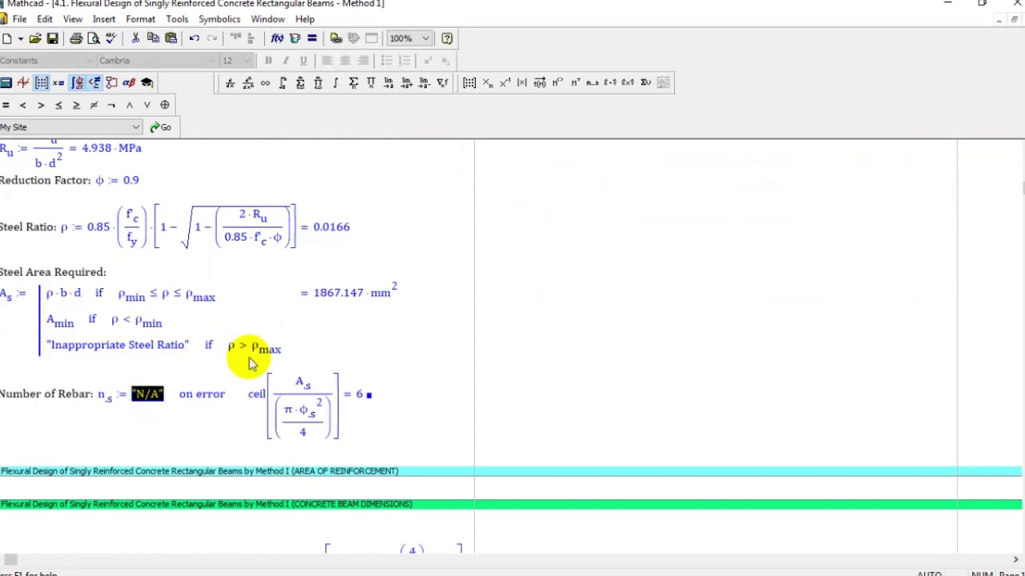
{"action": "scroll", "coordinate": [249, 359], "scroll_direction": "up", "scroll_amount": 1}
{"action": "left_click_drag", "start_coordinate": [247, 432], "coordinate": [338, 445]}
{"action": "scroll", "coordinate": [499, 413], "scroll_direction": "up", "scroll_amount": 1}
{"action": "left_click", "coordinate": [146, 447]}
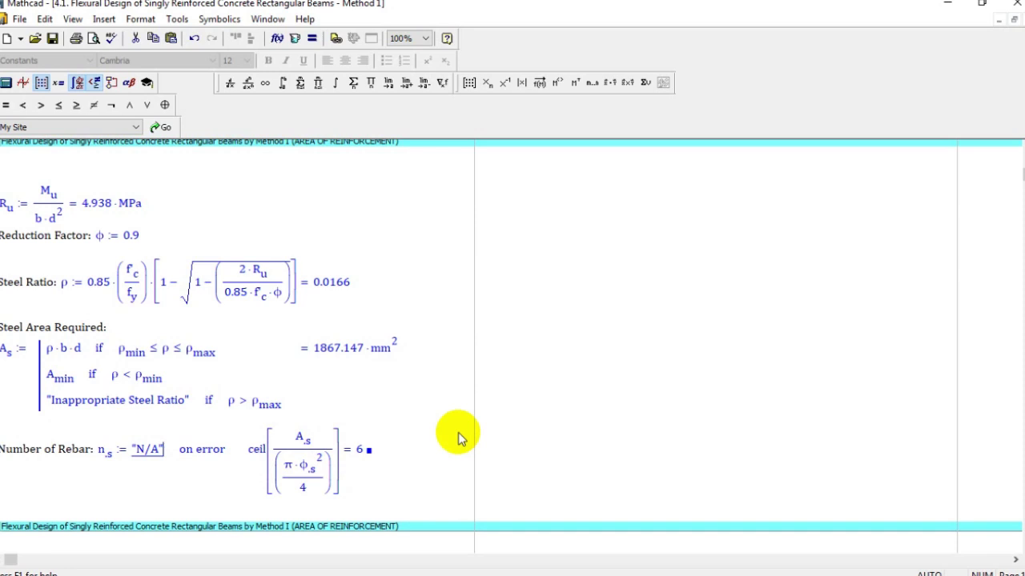
Examine the steel ratio formula and the conditions that determine the required steel area As.
{"action": "scroll", "coordinate": [437, 428], "scroll_direction": "down", "scroll_amount": 1}
{"action": "left_click_drag", "start_coordinate": [147, 255], "coordinate": [280, 254]}
{"action": "scroll", "coordinate": [280, 254], "scroll_direction": "down", "scroll_amount": 1}
{"action": "left_click", "coordinate": [630, 207]}
{"action": "scroll", "coordinate": [158, 240], "scroll_direction": "down", "scroll_amount": 2}
{"action": "left_click_drag", "start_coordinate": [136, 229], "coordinate": [200, 227]}
{"action": "left_click_drag", "start_coordinate": [165, 254], "coordinate": [290, 281]}
{"action": "left_click", "coordinate": [264, 280]}
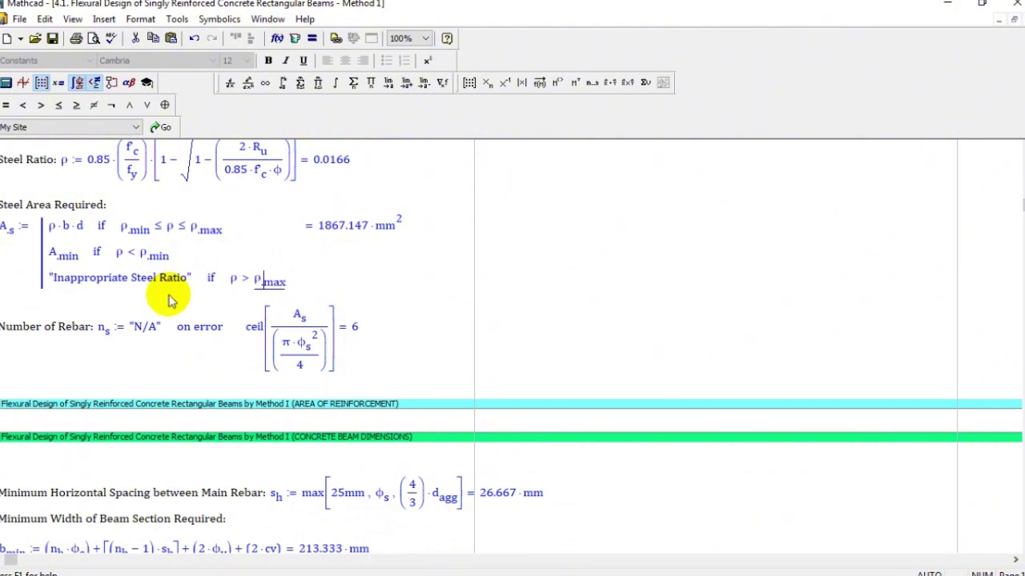
{"action": "left_click", "coordinate": [169, 297]}
Inspect how the on error operator combines "N/A" with the ceil expression in the rebar count formula.
{"action": "scroll", "coordinate": [264, 274], "scroll_direction": "down", "scroll_amount": 2}
{"action": "left_click", "coordinate": [500, 287]}
{"action": "scroll", "coordinate": [158, 258], "scroll_direction": "up", "scroll_amount": 1}
{"action": "left_click_drag", "start_coordinate": [120, 259], "coordinate": [227, 259]}
{"action": "left_click", "coordinate": [196, 259]}
{"action": "left_click_drag", "start_coordinate": [149, 257], "coordinate": [195, 259]}
{"action": "left_click", "coordinate": [189, 261]}
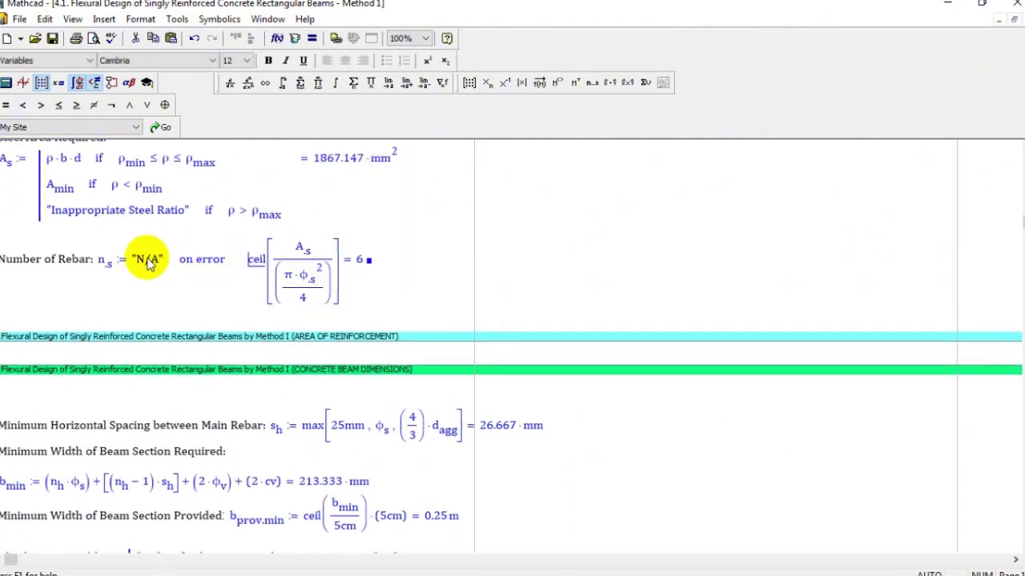
Write and evaluate a second formula n_s := ceil(A_s/(π·φ_s²/4)) beside the original number of rebar formula.
{"action": "left_click", "coordinate": [555, 269]}
{"action": "left_click", "coordinate": [536, 267]}
{"action": "type", "text": "ns "}
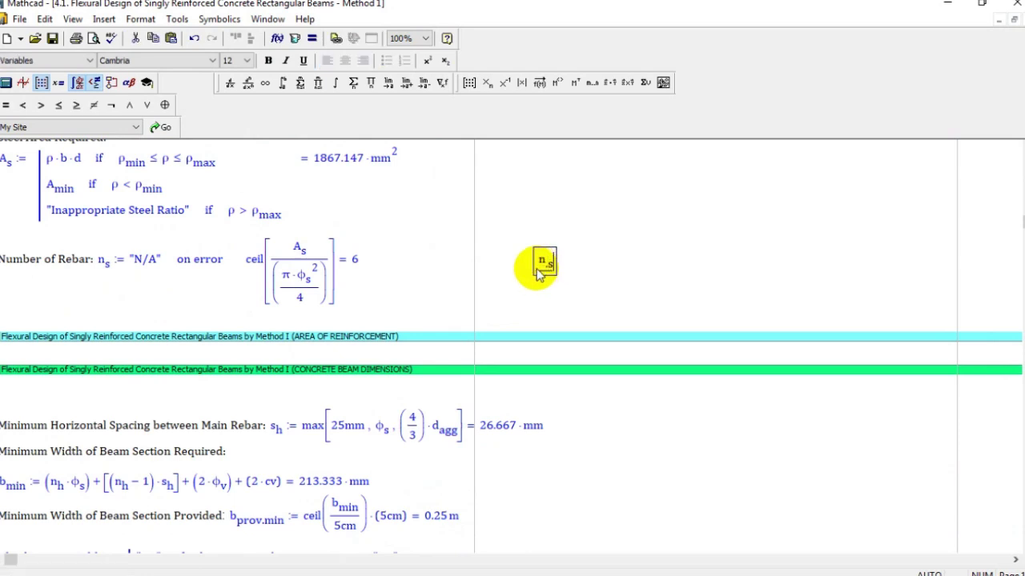
{"action": "type", "text": ":= ceil[As/((π·ϕs^2)/4"}
{"action": "left_click", "coordinate": [285, 273]}
{"action": "left_click_drag", "start_coordinate": [284, 272], "coordinate": [575, 259]}
{"action": "left_click", "coordinate": [659, 259]}
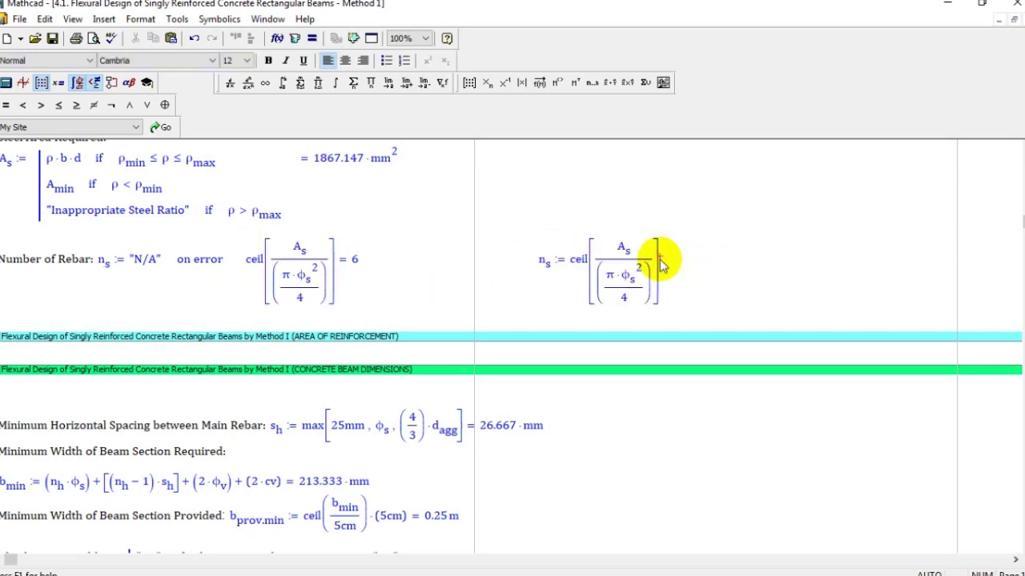
{"action": "left_click", "coordinate": [647, 249]}
{"action": "type", "text": "= 6"}
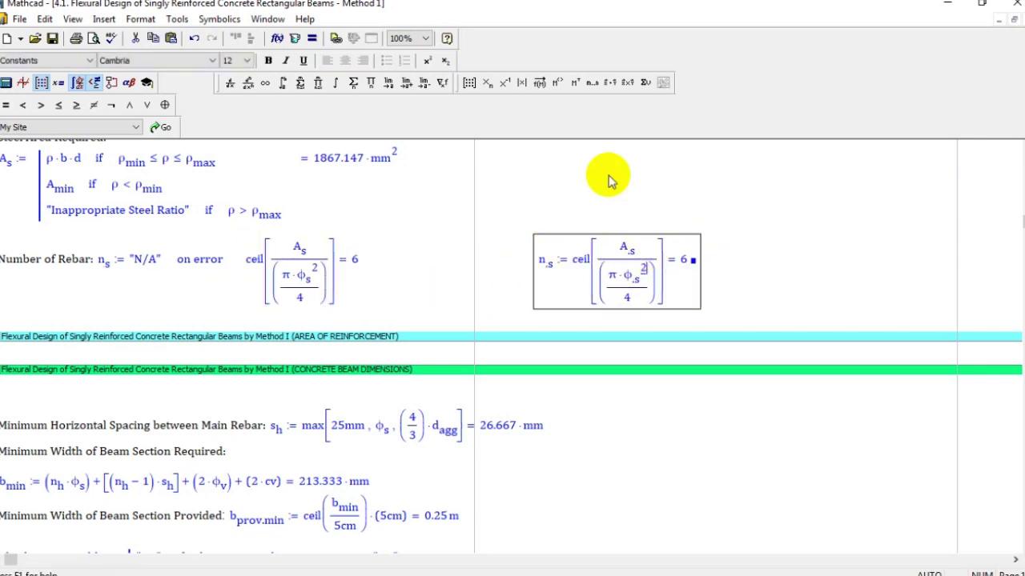
Copy the fraction A_s/(π·φ_s²/4) out of the ceil function and evaluate it separately beside the second n_s formula.
{"action": "left_click", "coordinate": [624, 248]}
{"action": "left_click", "coordinate": [629, 278]}
{"action": "left_click", "coordinate": [579, 259]}
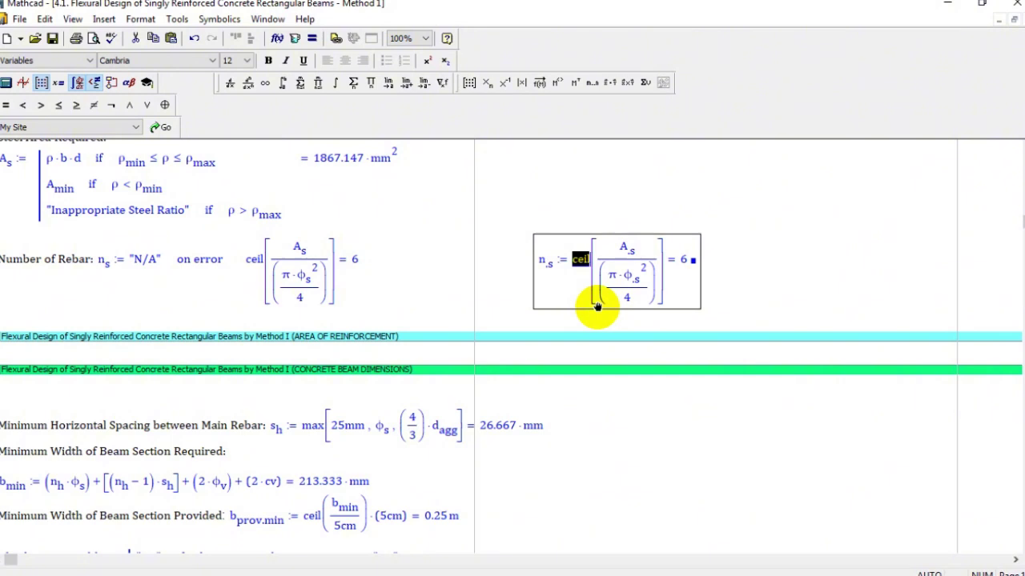
{"action": "left_click_drag", "start_coordinate": [619, 258], "coordinate": [627, 275]}
{"action": "left_click", "coordinate": [735, 240]}
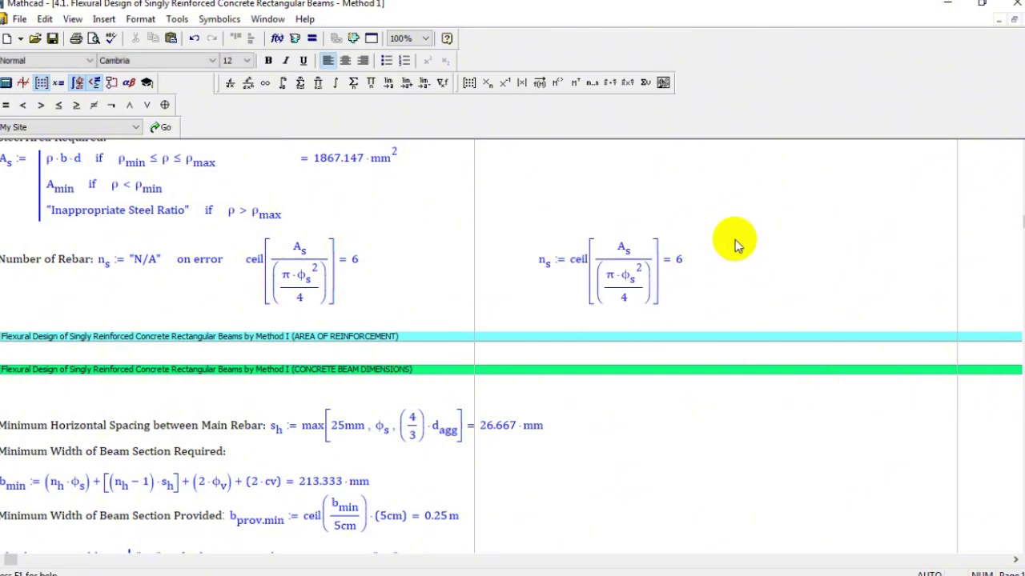
{"action": "key", "text": "ctrl+v"}
{"action": "type", "text": "="}
{"action": "left_click_drag", "start_coordinate": [837, 183], "coordinate": [786, 196]}
{"action": "left_click", "coordinate": [892, 224]}
{"action": "scroll", "coordinate": [848, 230], "scroll_direction": "up", "scroll_amount": 1}
{"action": "left_click", "coordinate": [811, 228]}
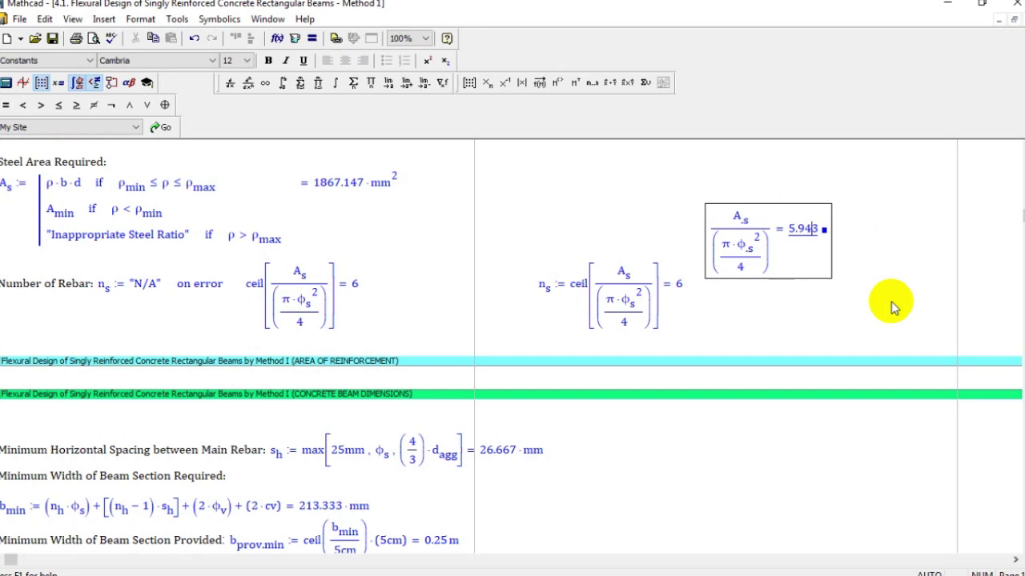
Delete the separately evaluated fraction and the second n_s formula beside the original number of rebar formula.
{"action": "double_click", "coordinate": [580, 284]}
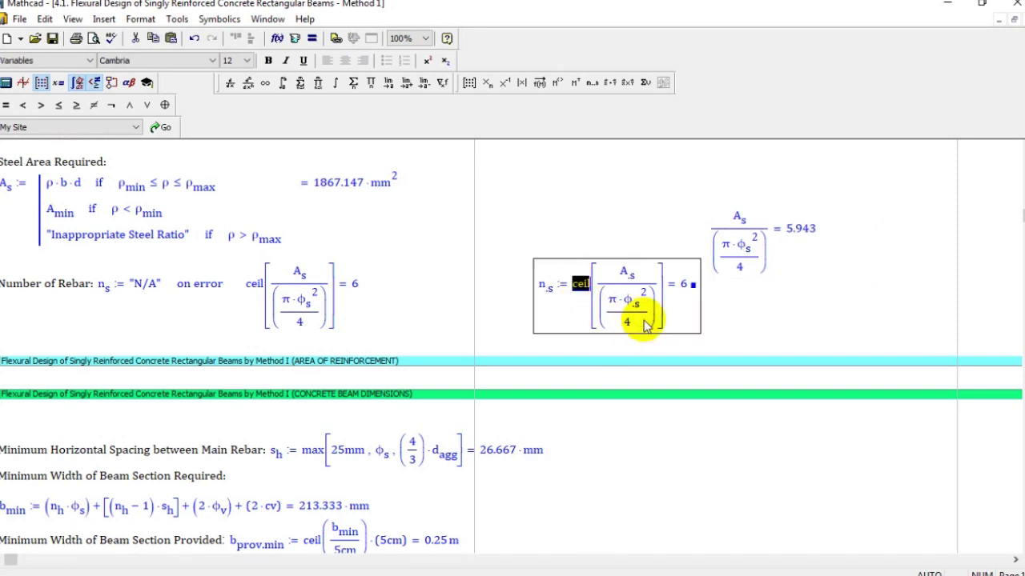
{"action": "left_click_drag", "start_coordinate": [792, 178], "coordinate": [755, 240]}
{"action": "key", "text": "Delete"}
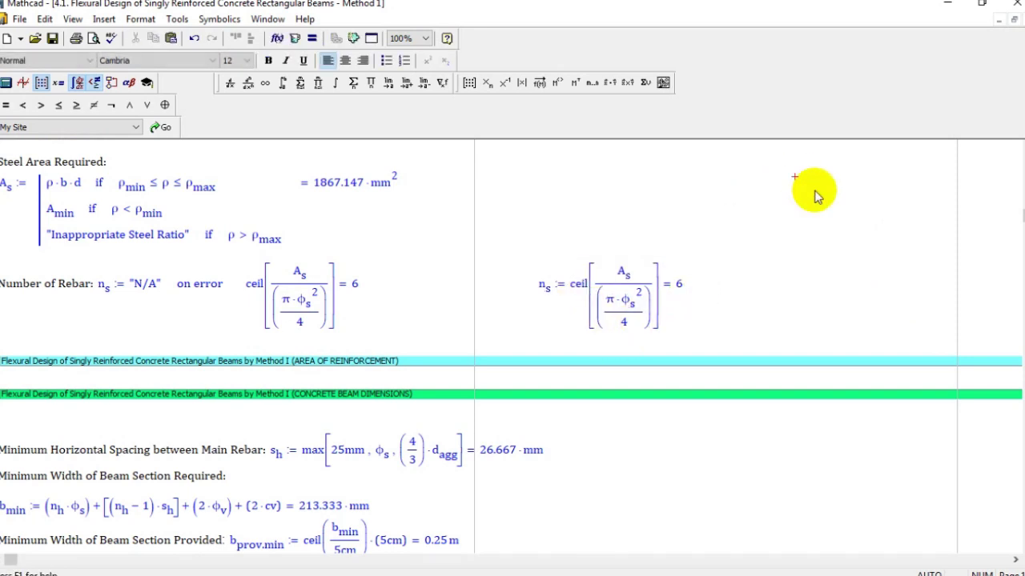
{"action": "left_click_drag", "start_coordinate": [593, 284], "coordinate": [621, 293]}
{"action": "key", "text": "ctrl+x"}
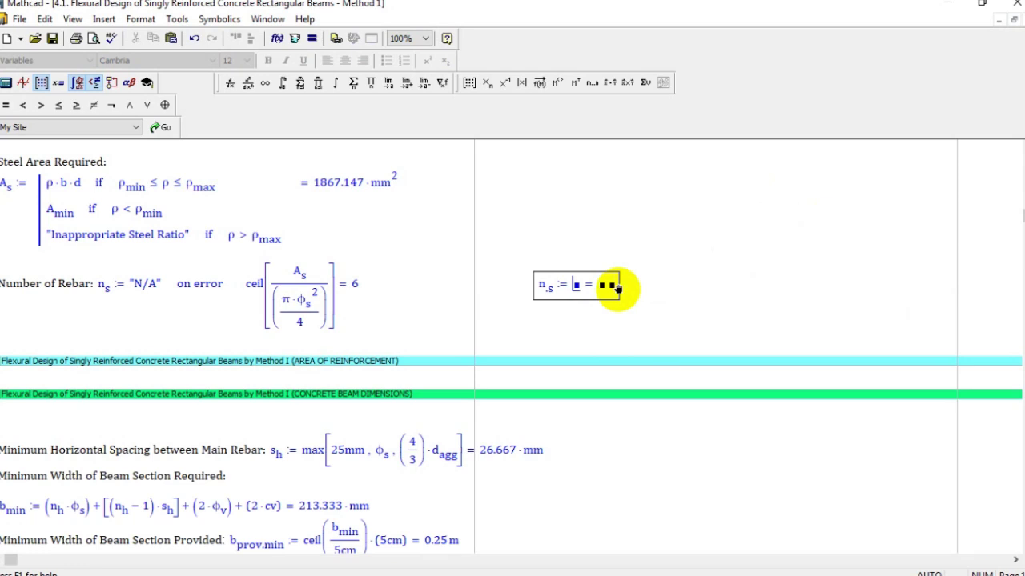
{"action": "key", "text": "BackSpace"}
{"action": "type", "text": "\\"}
{"action": "key", "text": "BackSpace"}
{"action": "key", "text": "BackSpace"}
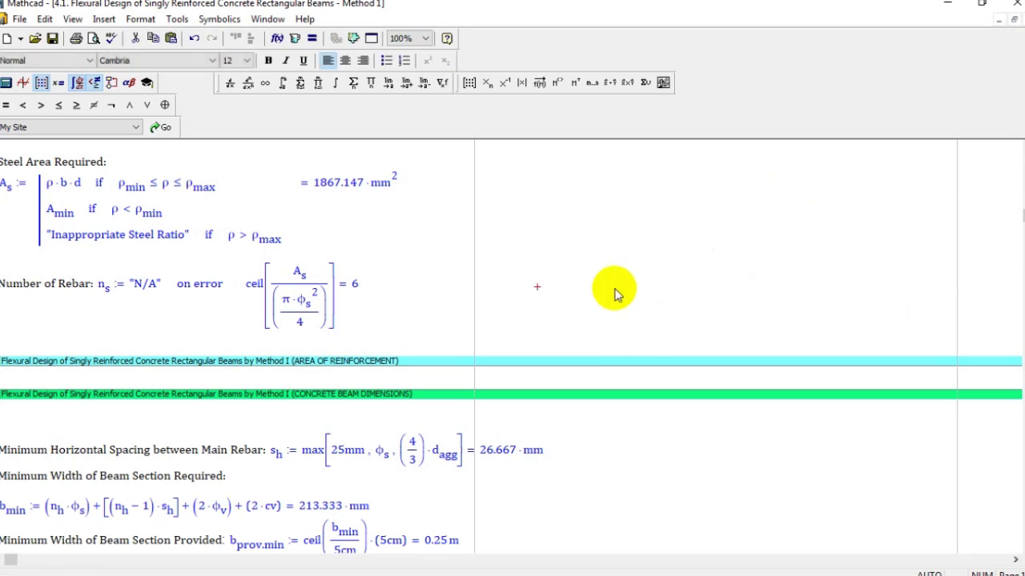
Write and evaluate the formula n_s := ceil(A_s/(π·φ_s²/4)) in the blank area beside the original number of rebar formula.
{"action": "type", "text": "n.s := "}
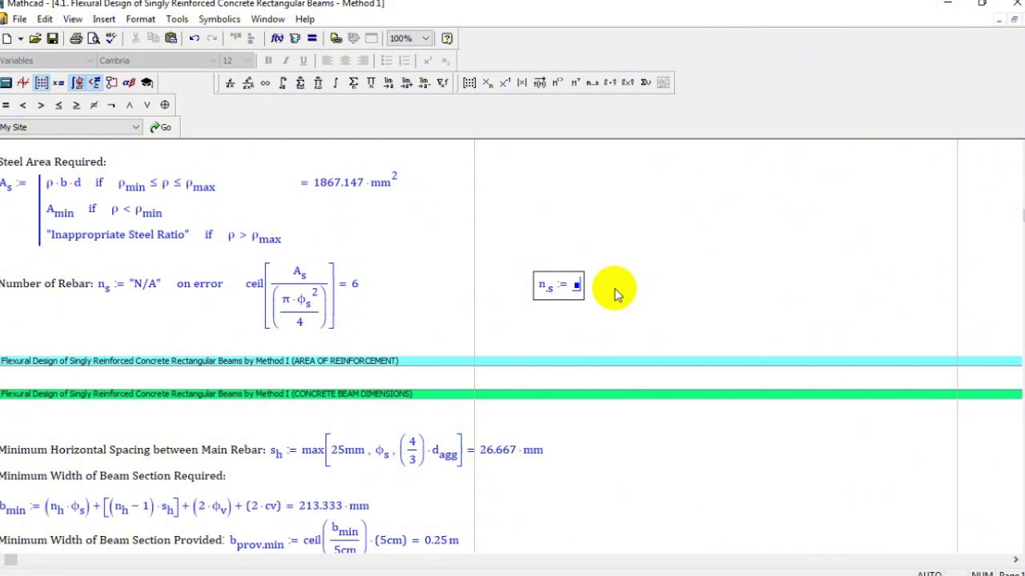
{"action": "type", "text": "ce"}
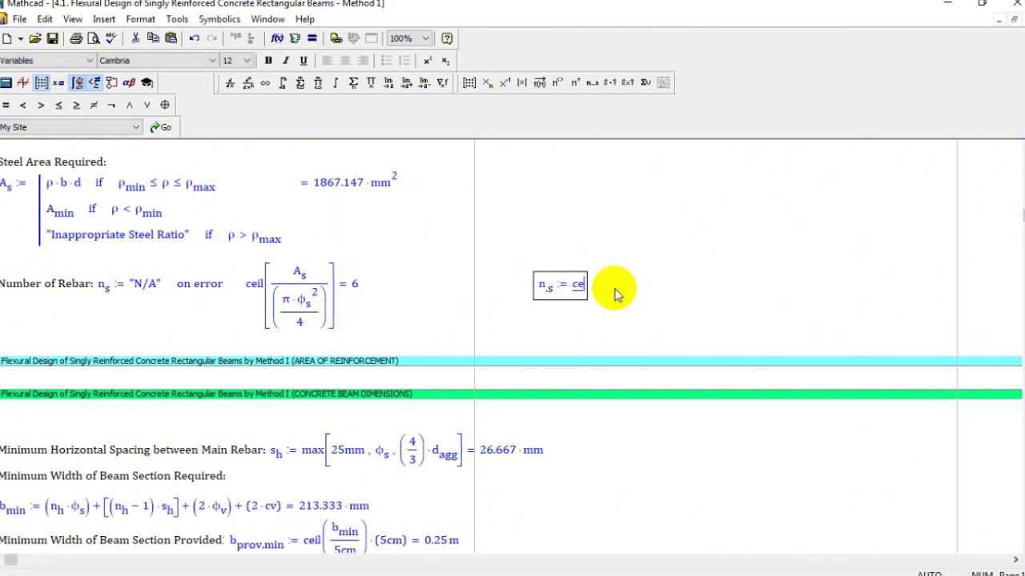
{"action": "type", "text": "il(A.s"}
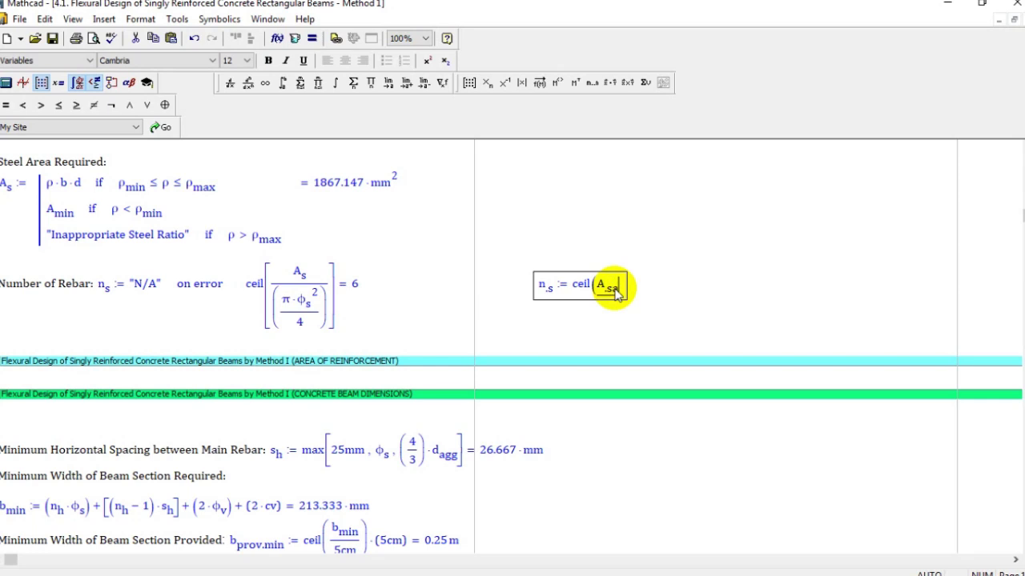
{"action": "type", "text": "/"}
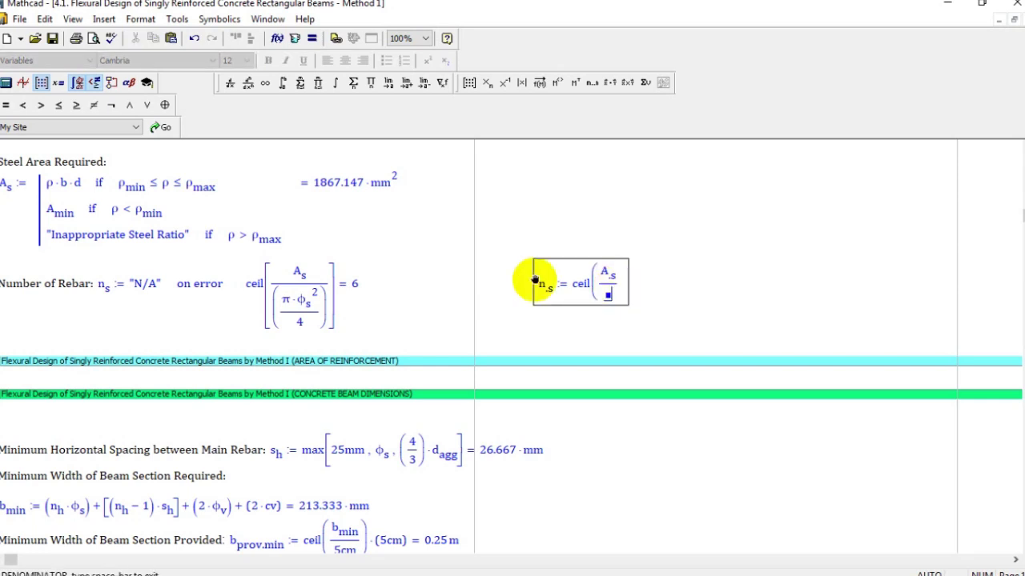
{"action": "left_click", "coordinate": [129, 83]}
{"action": "left_click", "coordinate": [587, 220]}
{"action": "left_click_drag", "start_coordinate": [587, 220], "coordinate": [857, 164]}
{"action": "left_click", "coordinate": [808, 237]}
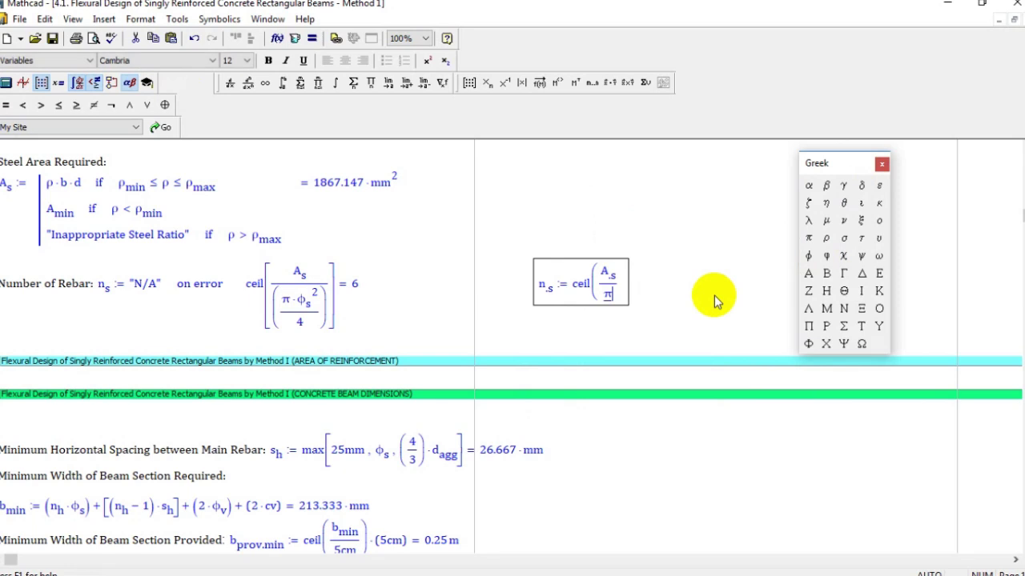
{"action": "type", "text": "*"}
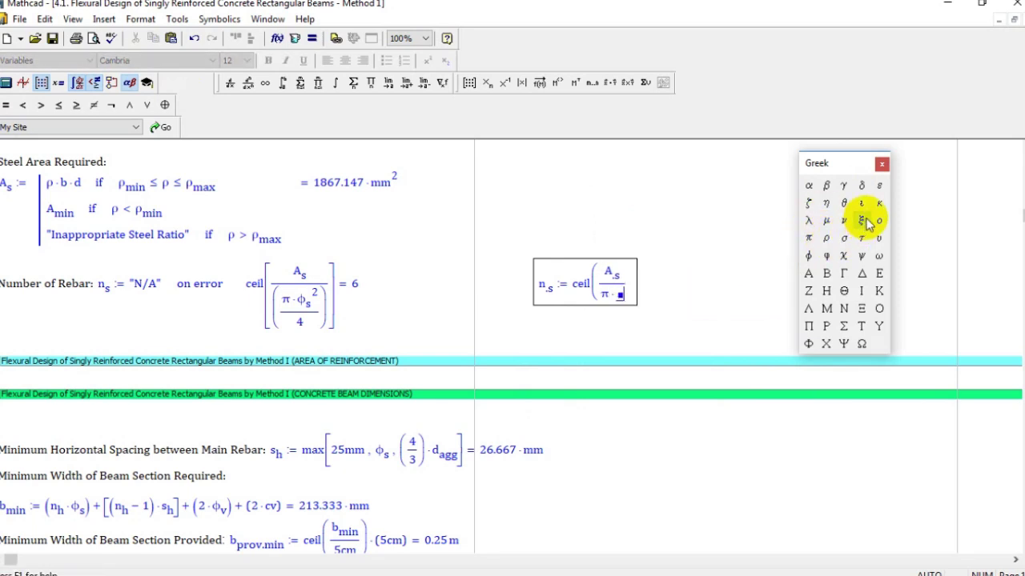
{"action": "left_click", "coordinate": [810, 255]}
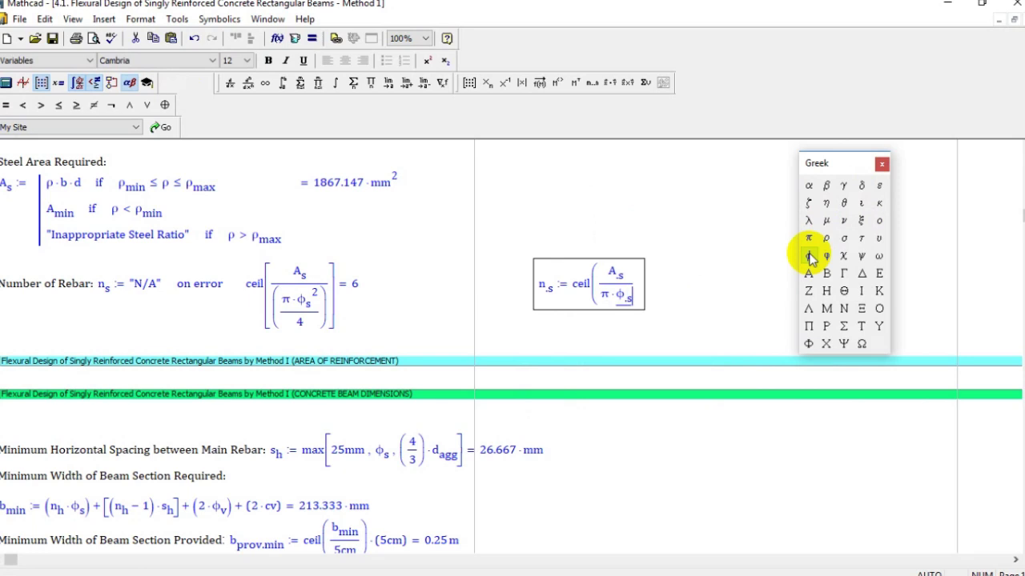
{"action": "type", "text": "^2"}
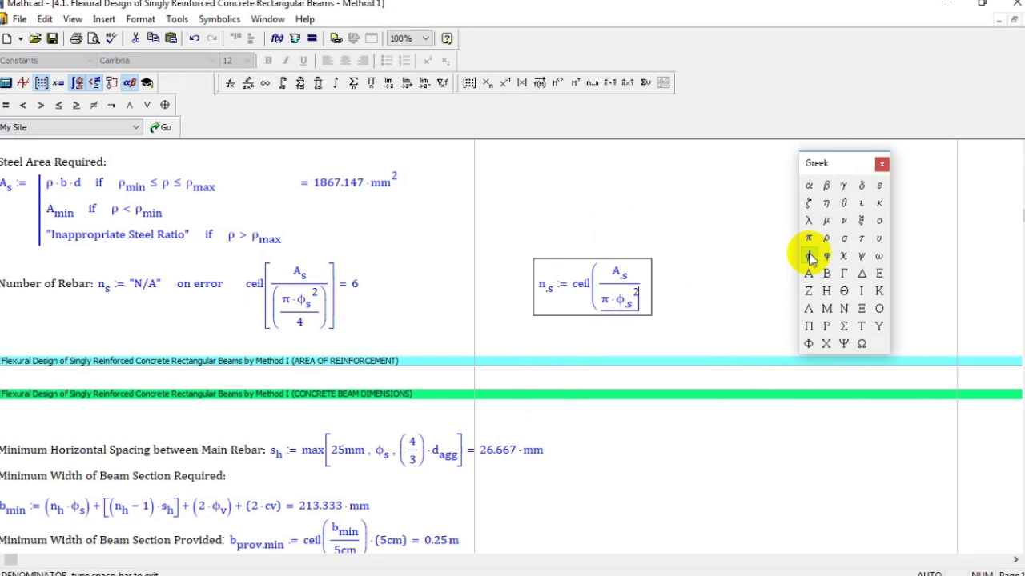
{"action": "type", "text": "/4)] = 6"}
{"action": "left_click", "coordinate": [635, 224]}
{"action": "scroll", "coordinate": [617, 240], "scroll_direction": "up", "scroll_amount": 1}
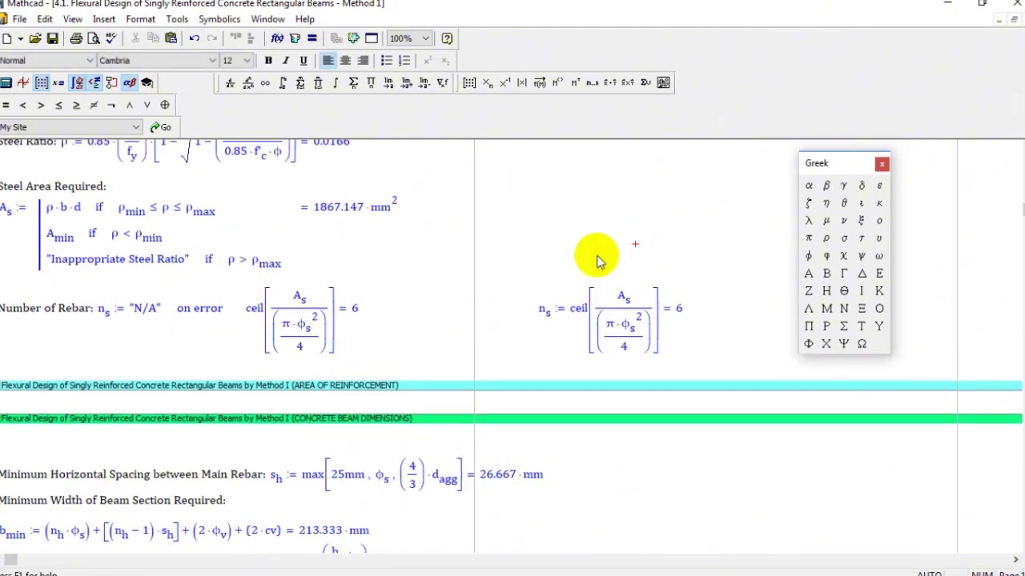
Replace the ceil function with floor in the second n_s formula.
{"action": "scroll", "coordinate": [585, 285], "scroll_direction": "down", "scroll_amount": 1}
{"action": "double_click", "coordinate": [581, 288]}
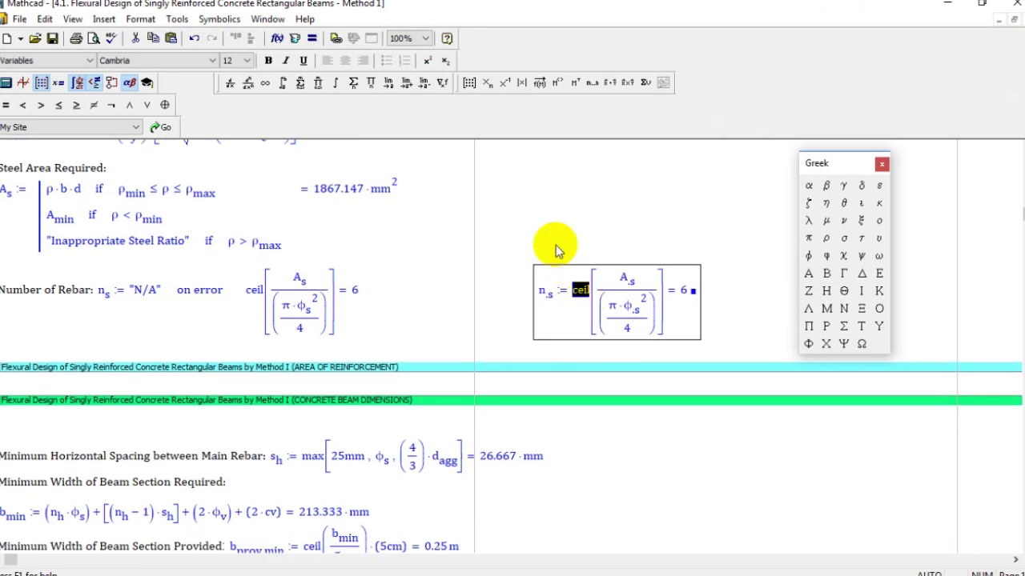
{"action": "type", "text": "Floor"}
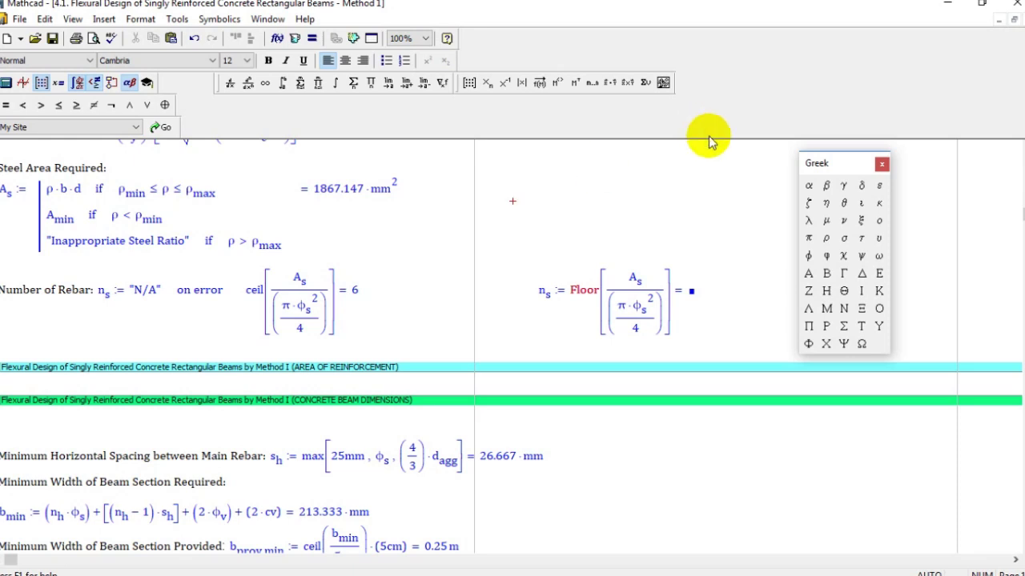
{"action": "left_click", "coordinate": [583, 292]}
{"action": "key", "text": "BackSpace"}
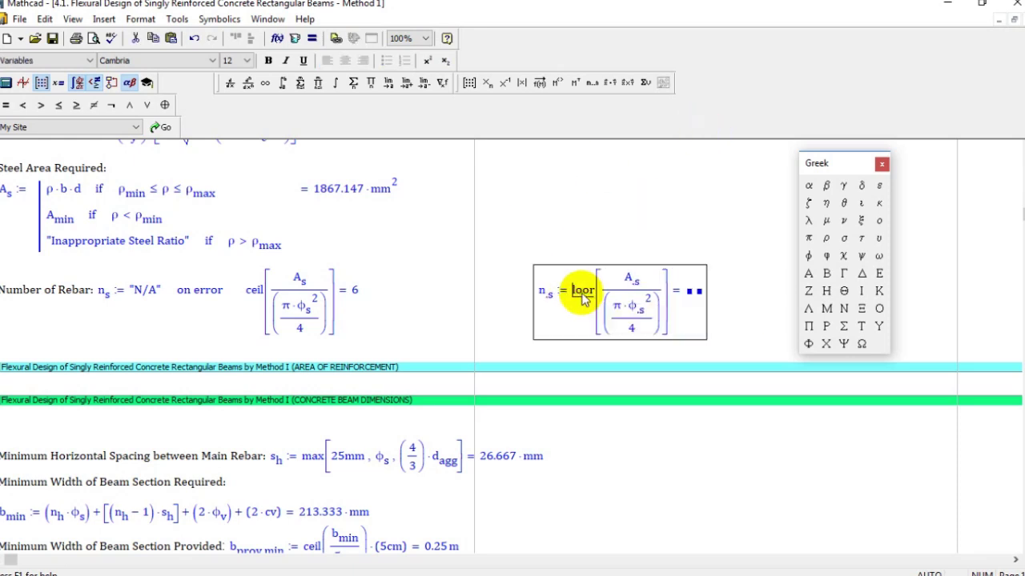
{"action": "type", "text": "f"}
{"action": "left_click", "coordinate": [727, 244]}
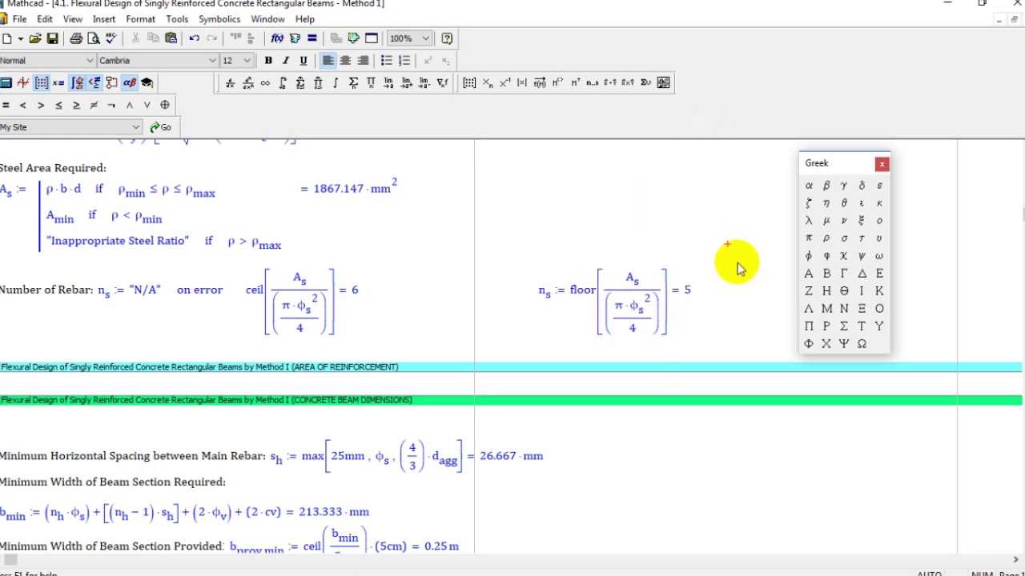
{"action": "scroll", "coordinate": [739, 264], "scroll_direction": "up", "scroll_amount": 1}
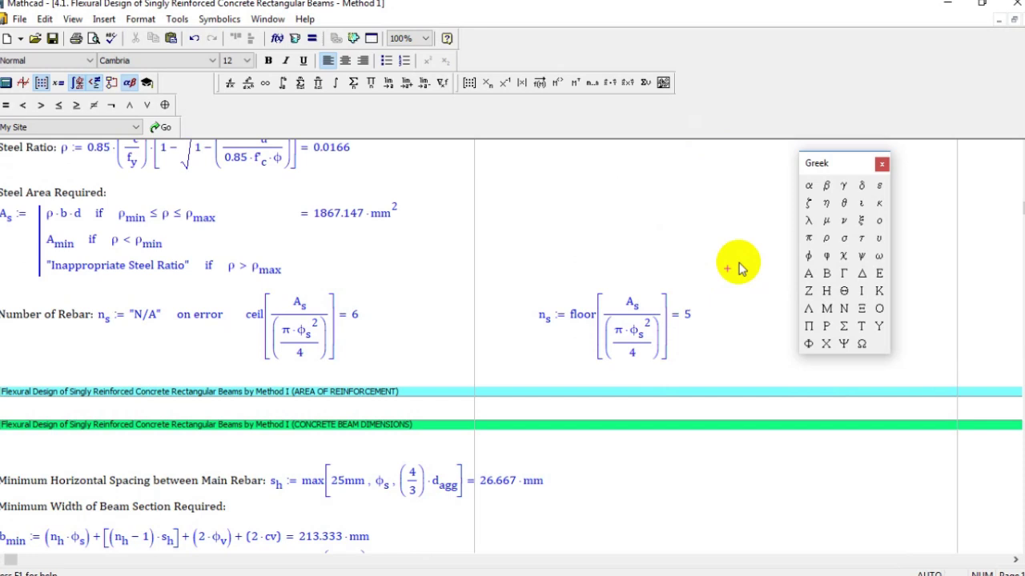
Change the second n_s formula's function back to ceil and shift the formula slightly closer to the original one.
{"action": "double_click", "coordinate": [586, 314]}
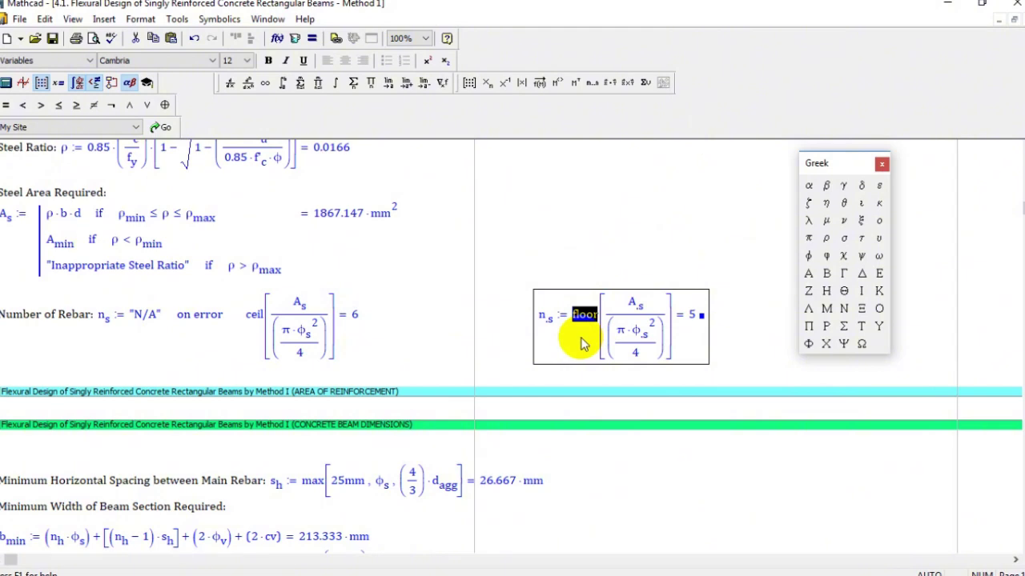
{"action": "type", "text": "ceil"}
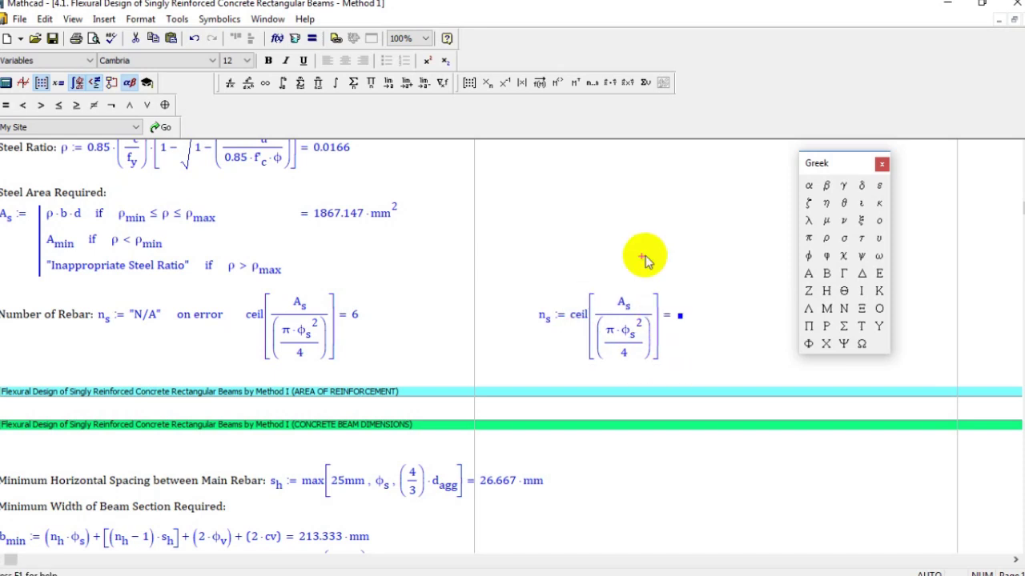
{"action": "left_click", "coordinate": [676, 262]}
{"action": "left_click", "coordinate": [602, 238]}
{"action": "scroll", "coordinate": [604, 242], "scroll_direction": "up", "scroll_amount": 3}
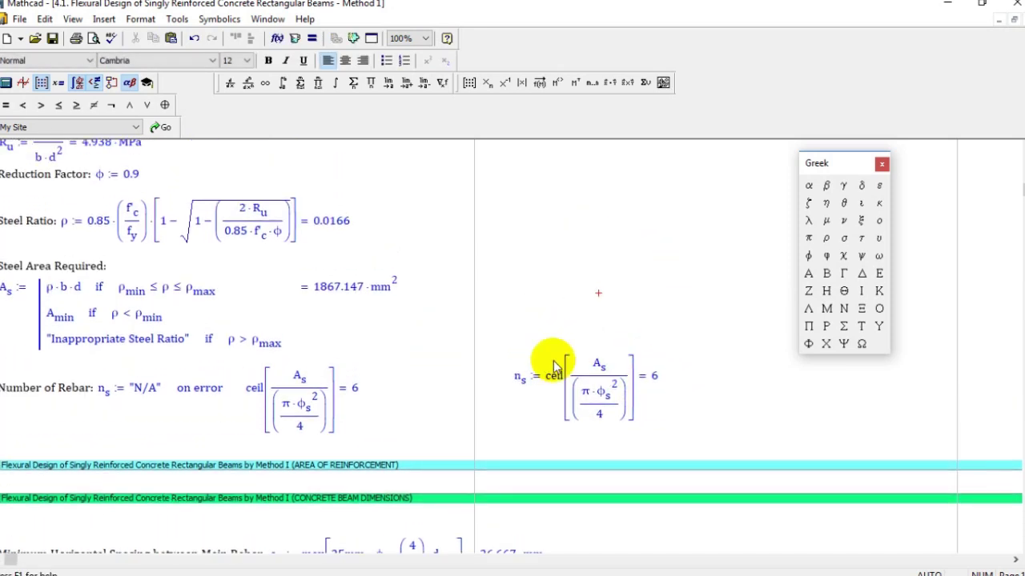
{"action": "left_click", "coordinate": [881, 167]}
{"action": "scroll", "coordinate": [560, 416], "scroll_direction": "down", "scroll_amount": 1}
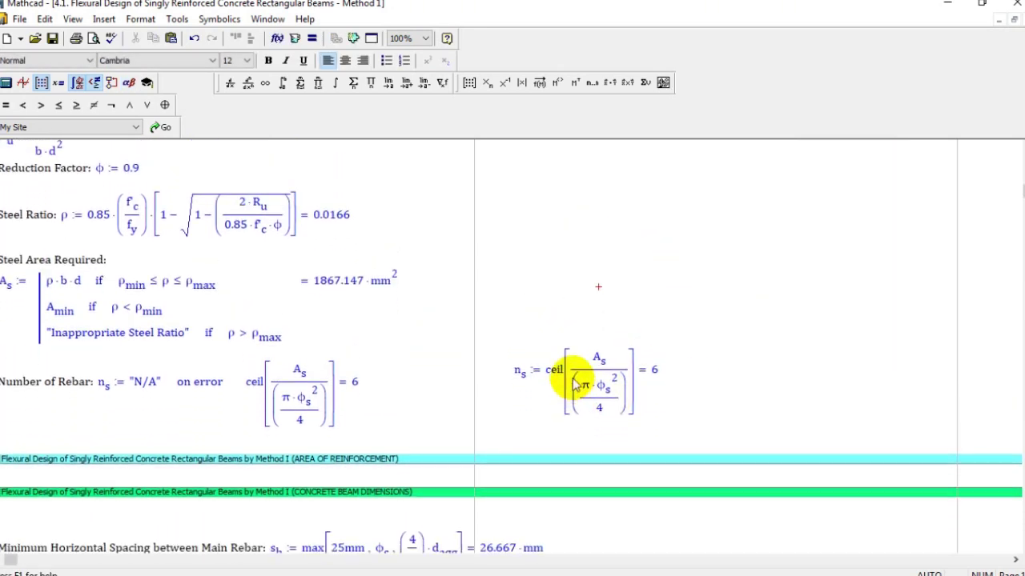
Set the effective depth of beam d to 400 mm in the input data.
{"action": "double_click", "coordinate": [151, 382]}
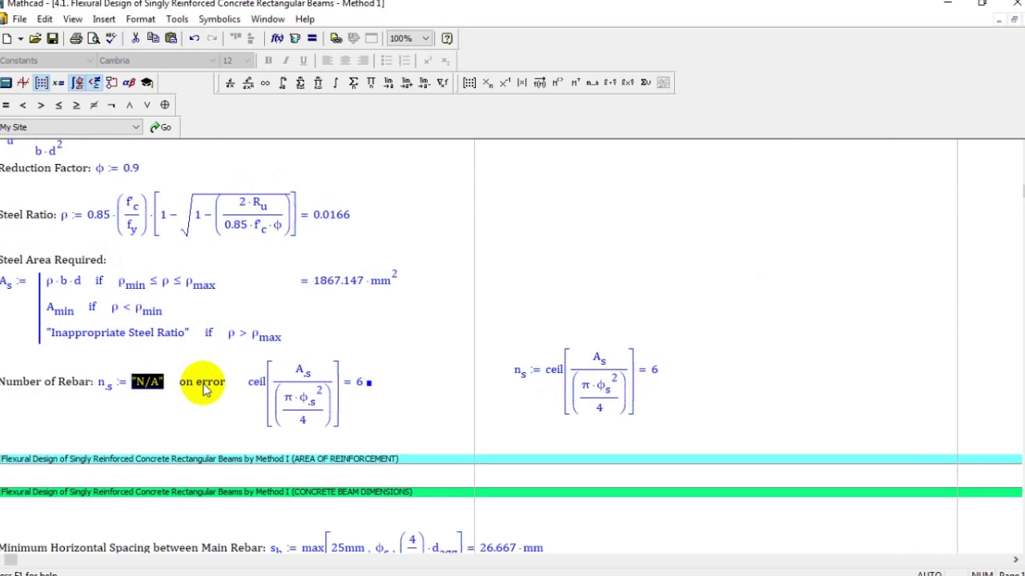
{"action": "left_click", "coordinate": [634, 372]}
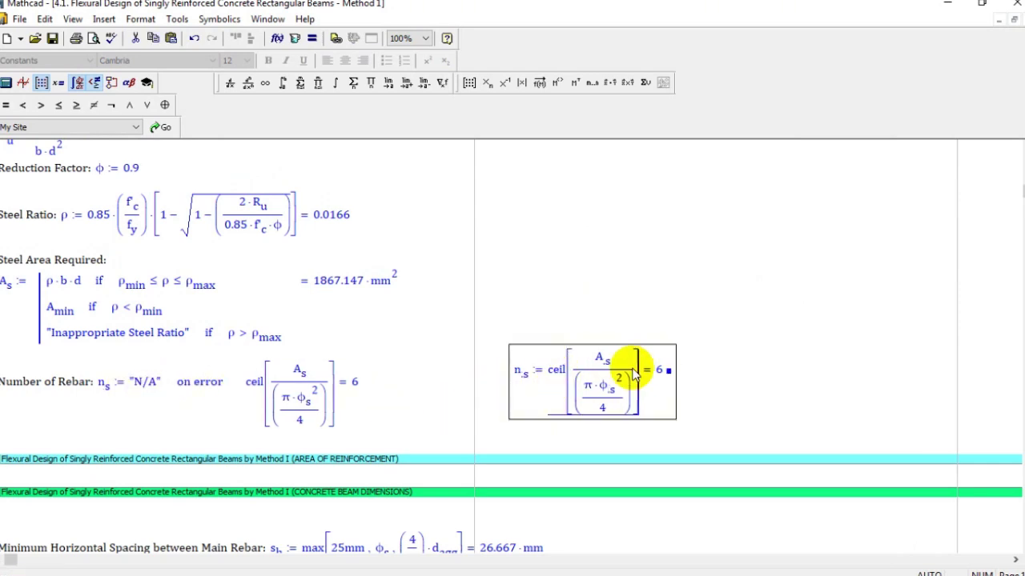
{"action": "left_click", "coordinate": [679, 355]}
{"action": "scroll", "coordinate": [691, 347], "scroll_direction": "up", "scroll_amount": 1}
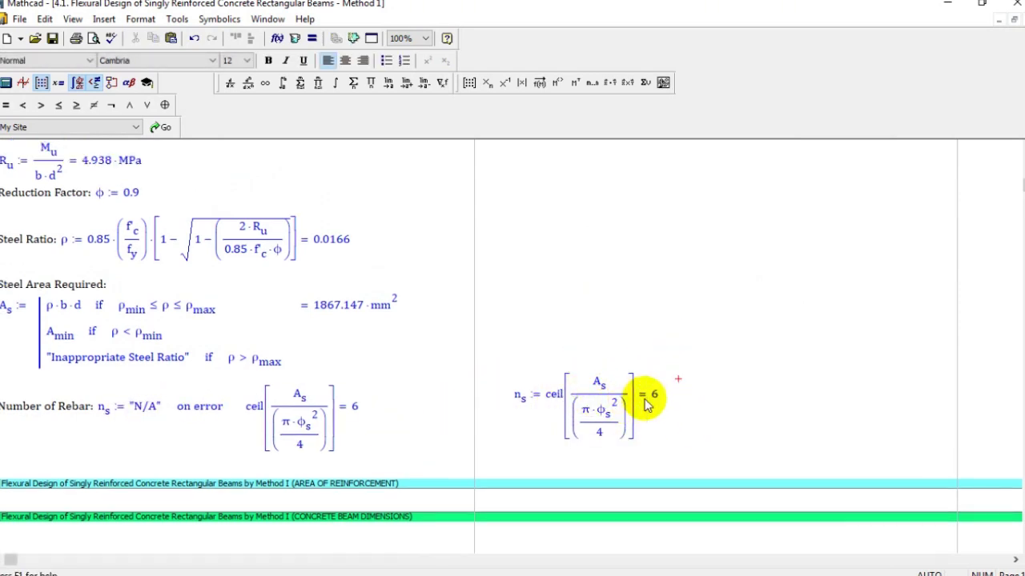
{"action": "scroll", "coordinate": [697, 347], "scroll_direction": "up", "scroll_amount": 1}
{"action": "scroll", "coordinate": [340, 244], "scroll_direction": "up", "scroll_amount": 2}
{"action": "scroll", "coordinate": [341, 244], "scroll_direction": "up", "scroll_amount": 1}
{"action": "double_click", "coordinate": [240, 155]}
{"action": "scroll", "coordinate": [229, 377], "scroll_direction": "down", "scroll_amount": 5}
{"action": "scroll", "coordinate": [192, 414], "scroll_direction": "down", "scroll_amount": 2}
{"action": "scroll", "coordinate": [165, 389], "scroll_direction": "up", "scroll_amount": 1}
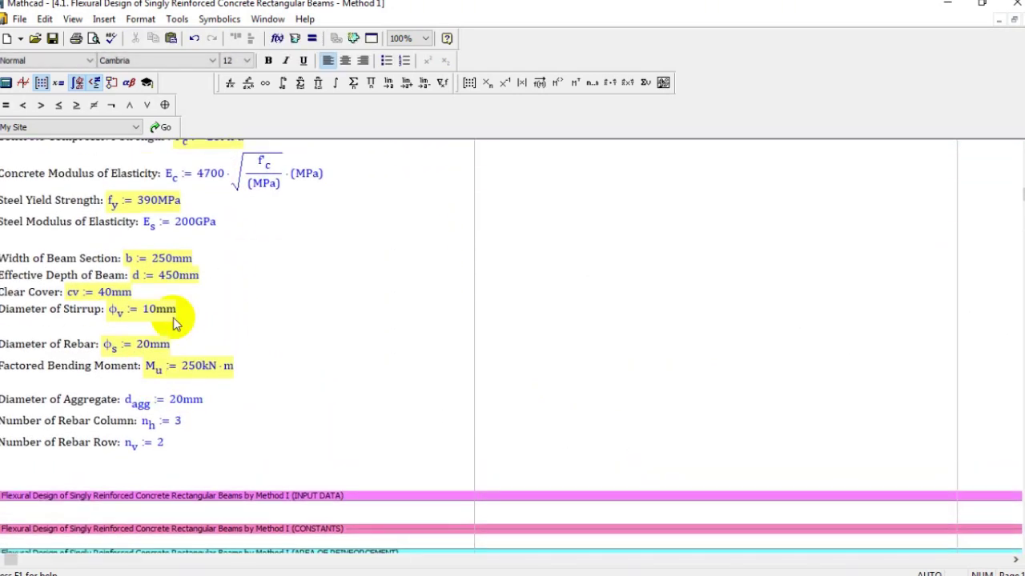
{"action": "double_click", "coordinate": [171, 276]}
{"action": "type", "text": "400"}
{"action": "left_click", "coordinate": [686, 277]}
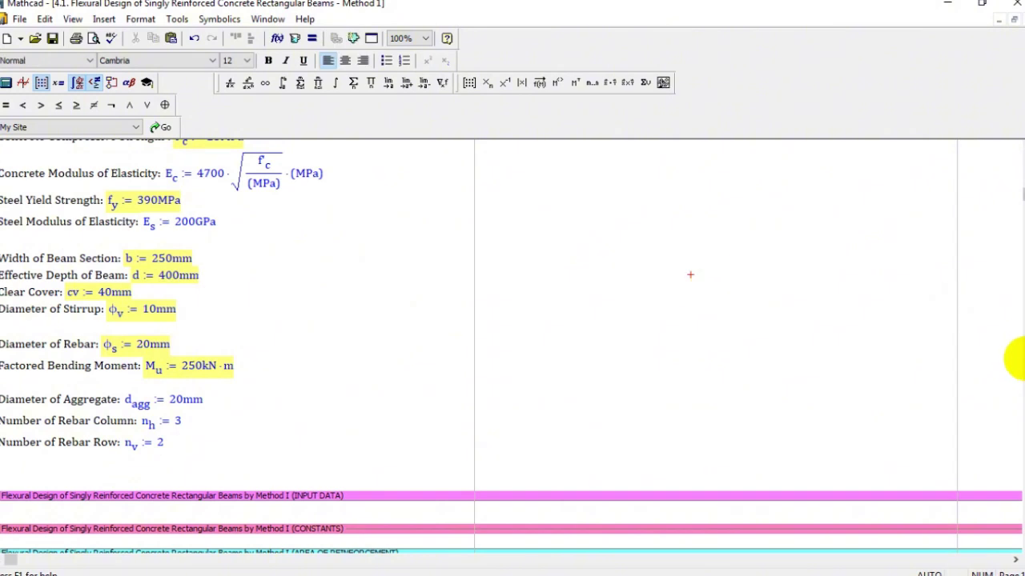
Examine the steel area required result against the ρ·b·d and "Inappropriate Steel Ratio" branches of its conditional definition.
{"action": "scroll", "coordinate": [1012, 356], "scroll_direction": "down", "scroll_amount": 10}
{"action": "scroll", "coordinate": [590, 266], "scroll_direction": "up", "scroll_amount": 3}
{"action": "double_click", "coordinate": [366, 238]}
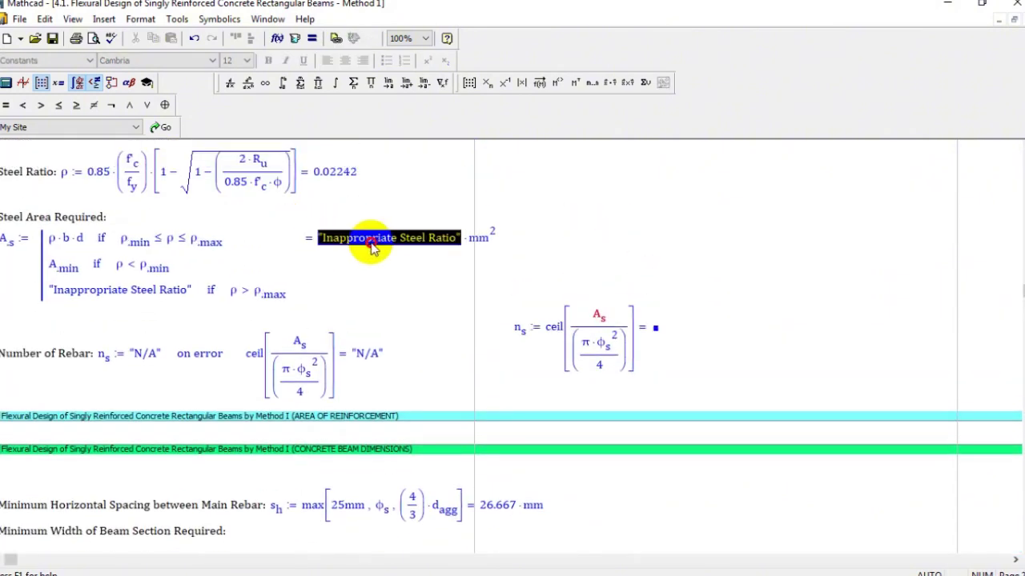
{"action": "left_click", "coordinate": [606, 320]}
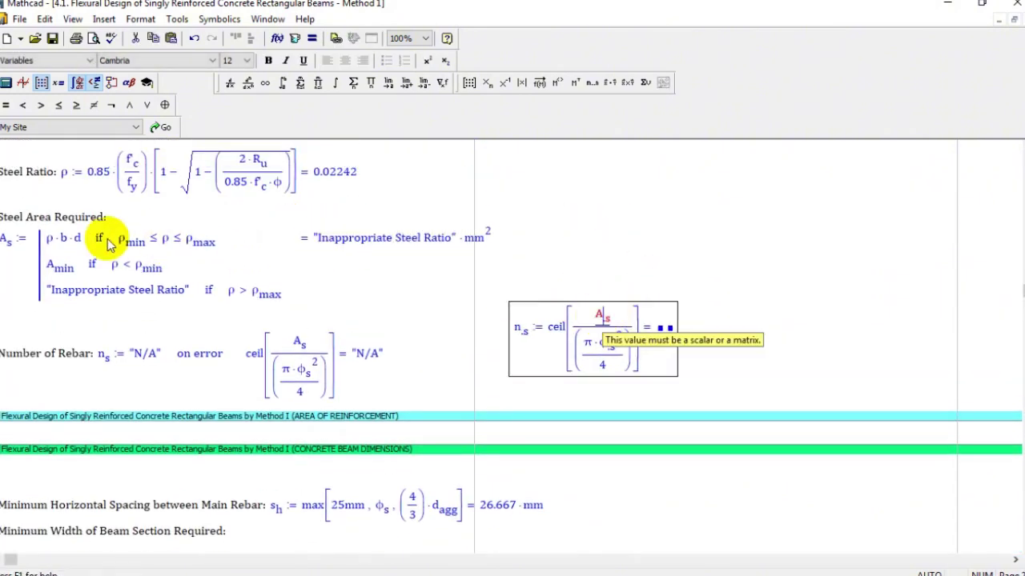
{"action": "double_click", "coordinate": [80, 237]}
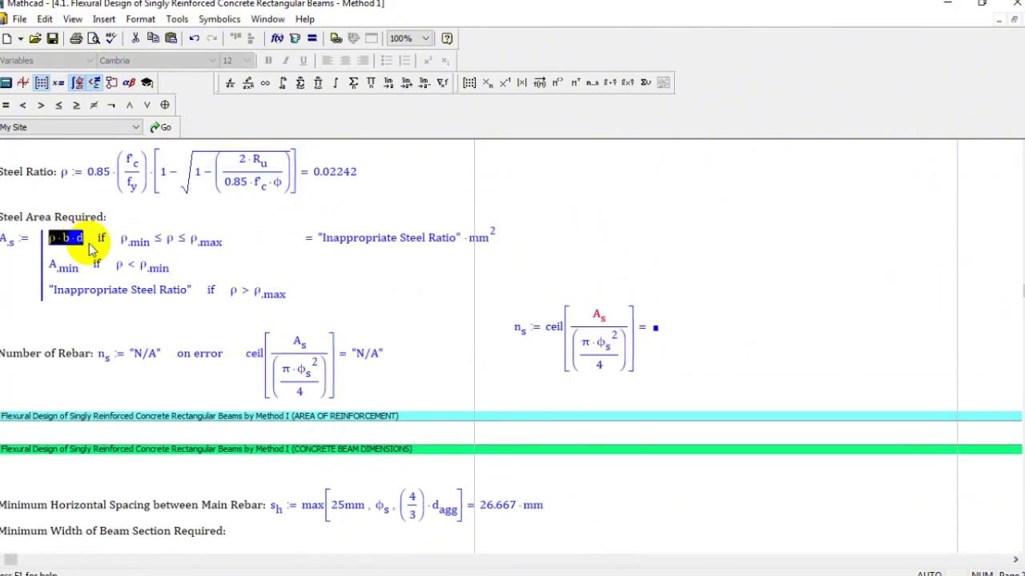
{"action": "double_click", "coordinate": [135, 304]}
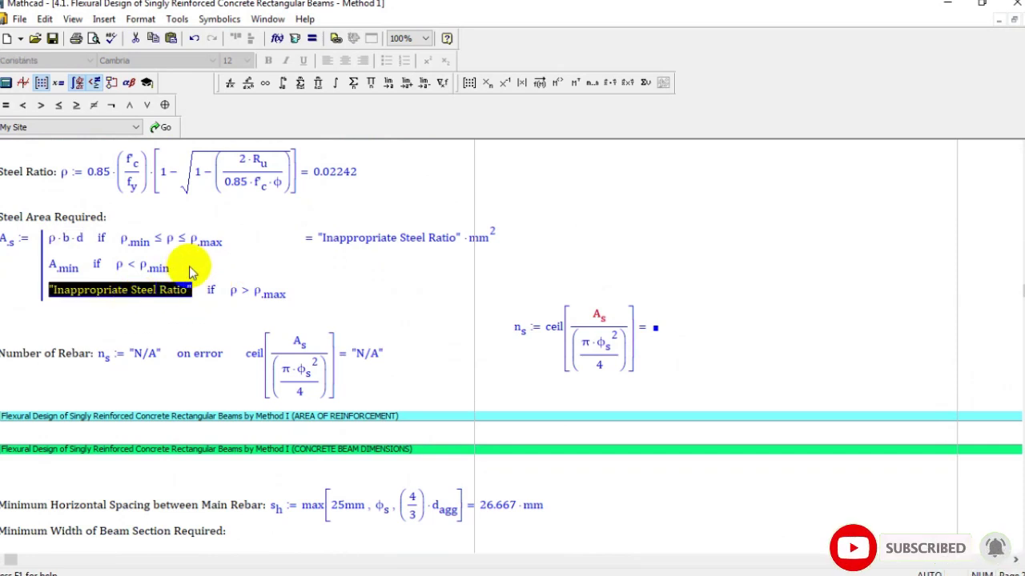
{"action": "double_click", "coordinate": [366, 237]}
{"action": "double_click", "coordinate": [64, 240]}
{"action": "double_click", "coordinate": [120, 291]}
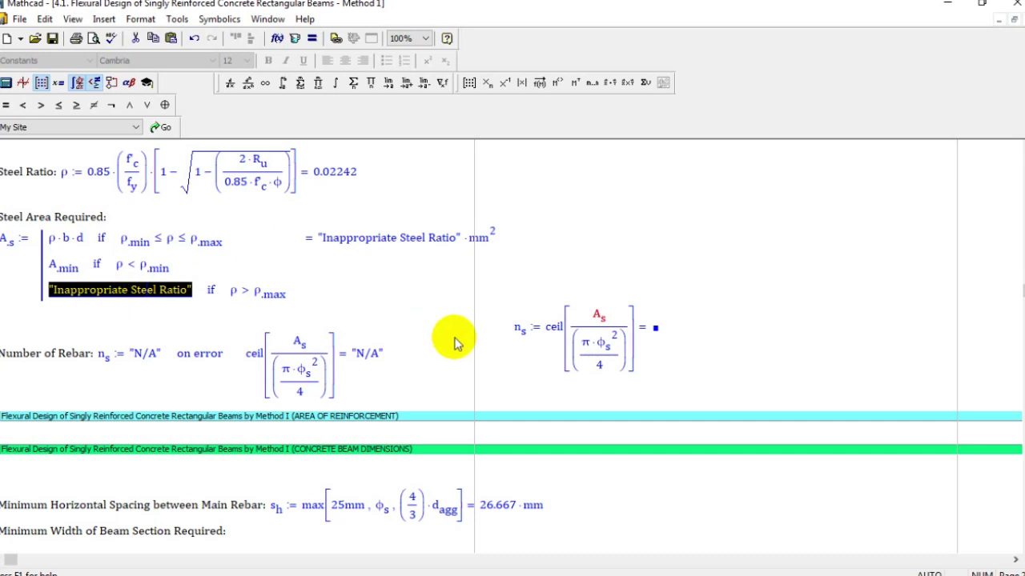
Compare how the plain ceil formula and the "N/A" on error formula for n_s handle a text value of A_s.
{"action": "left_click", "coordinate": [608, 322]}
{"action": "left_click", "coordinate": [732, 316]}
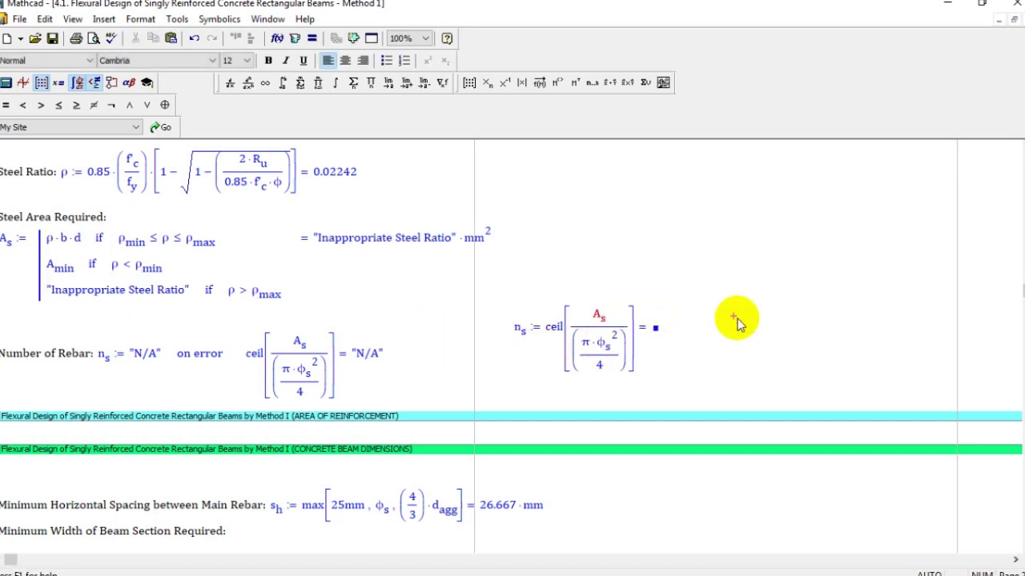
{"action": "left_click", "coordinate": [645, 343]}
{"action": "left_click", "coordinate": [690, 316]}
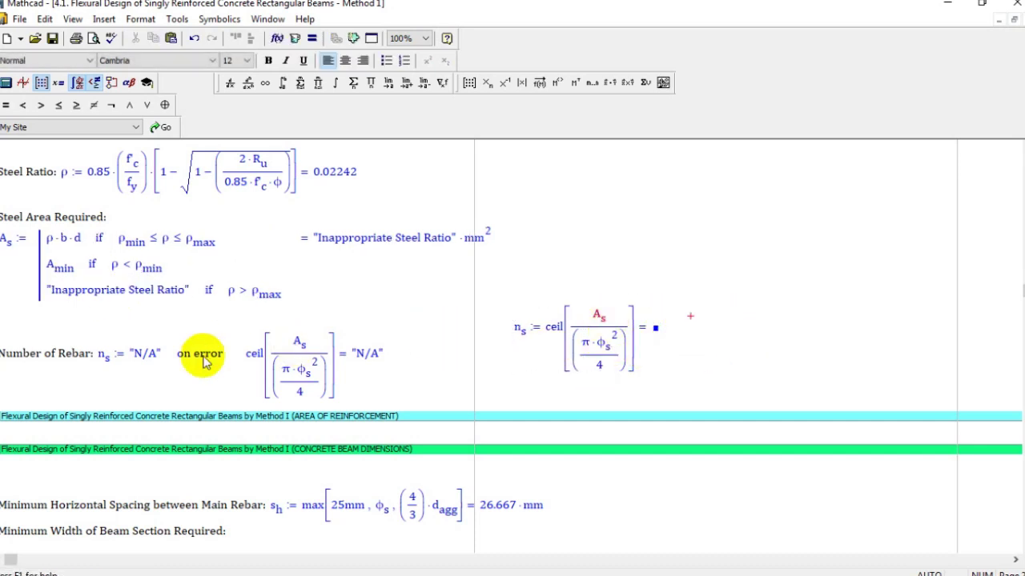
{"action": "left_click", "coordinate": [632, 344]}
{"action": "left_click", "coordinate": [684, 267]}
{"action": "left_click", "coordinate": [594, 329]}
{"action": "double_click", "coordinate": [152, 340]}
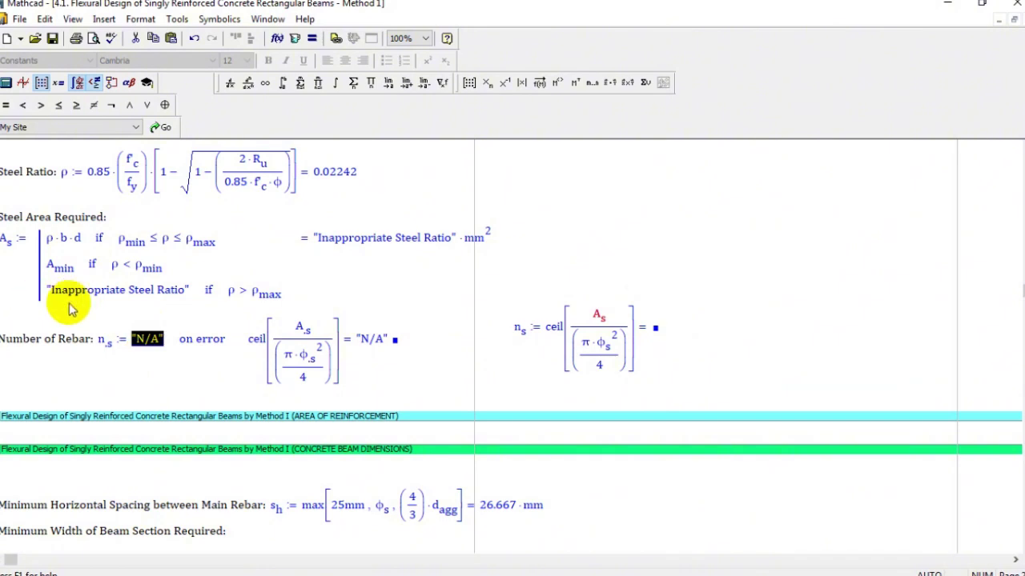
{"action": "double_click", "coordinate": [138, 292]}
{"action": "left_click", "coordinate": [134, 338]}
Delete the second n_s formula beside the original number of rebar formula.
{"action": "left_click_drag", "start_coordinate": [549, 298], "coordinate": [608, 328]}
{"action": "key", "text": "Delete"}
{"action": "scroll", "coordinate": [480, 449], "scroll_direction": "down", "scroll_amount": 1}
{"action": "left_click", "coordinate": [549, 366]}
{"action": "scroll", "coordinate": [448, 376], "scroll_direction": "up", "scroll_amount": 1}
Inspect the number of rebar result together with its "N/A" fallback and the steel area's "Inappropriate Steel Ratio" text.
{"action": "left_click", "coordinate": [367, 339]}
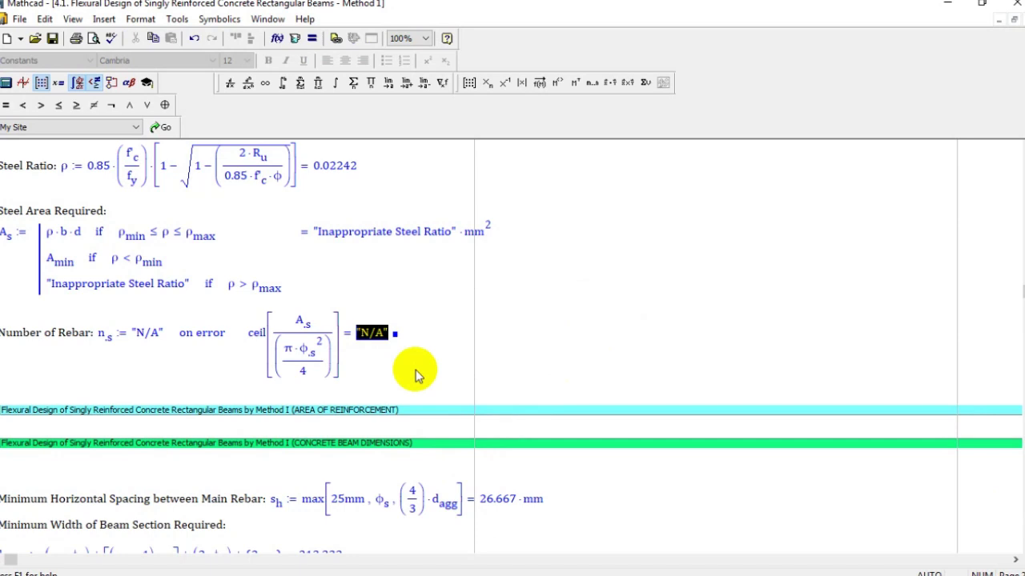
{"action": "left_click", "coordinate": [361, 333]}
{"action": "left_click", "coordinate": [146, 332]}
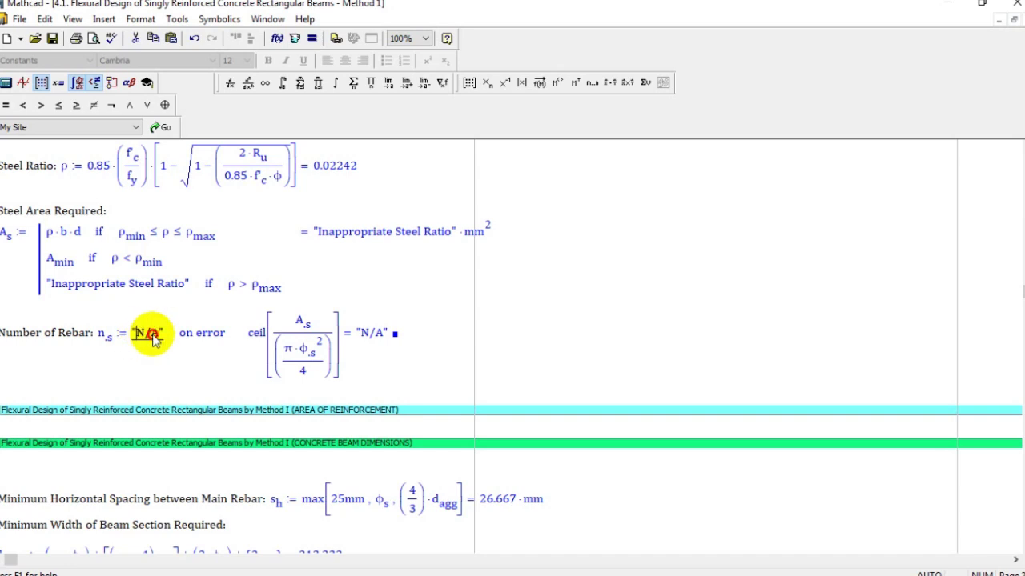
{"action": "left_click", "coordinate": [370, 333]}
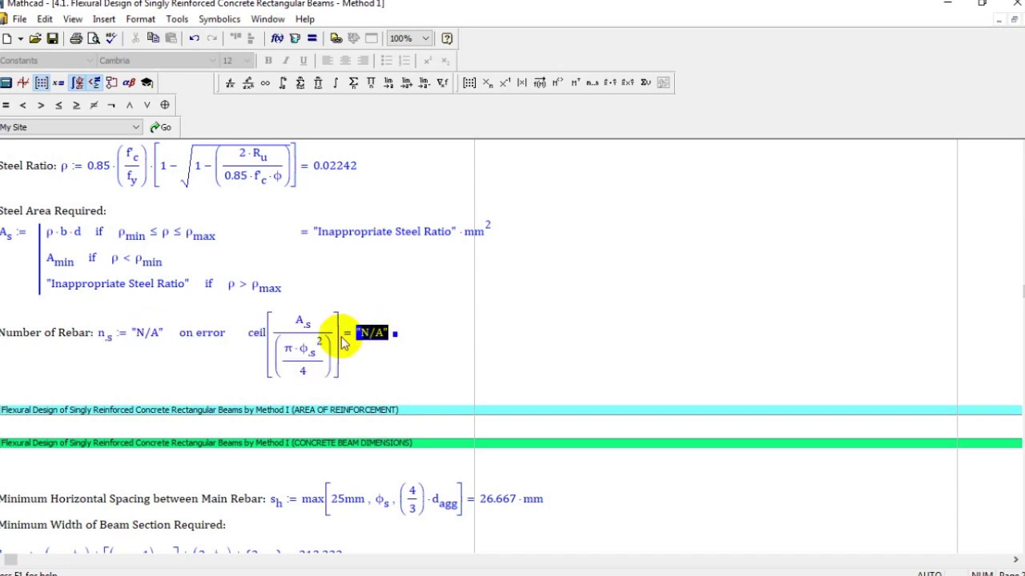
{"action": "left_click", "coordinate": [128, 286]}
{"action": "left_click", "coordinate": [388, 234]}
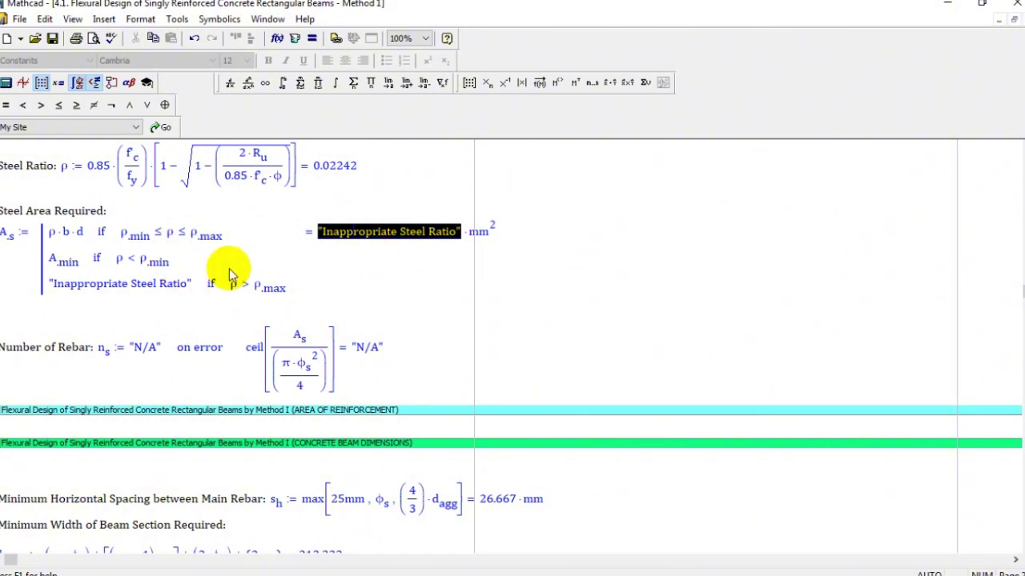
Start a second n_s definition in the blank space beside the original, with "N/A" as its on error fallback.
{"action": "left_click", "coordinate": [377, 359]}
{"action": "left_click", "coordinate": [371, 331]}
{"action": "left_click", "coordinate": [362, 332]}
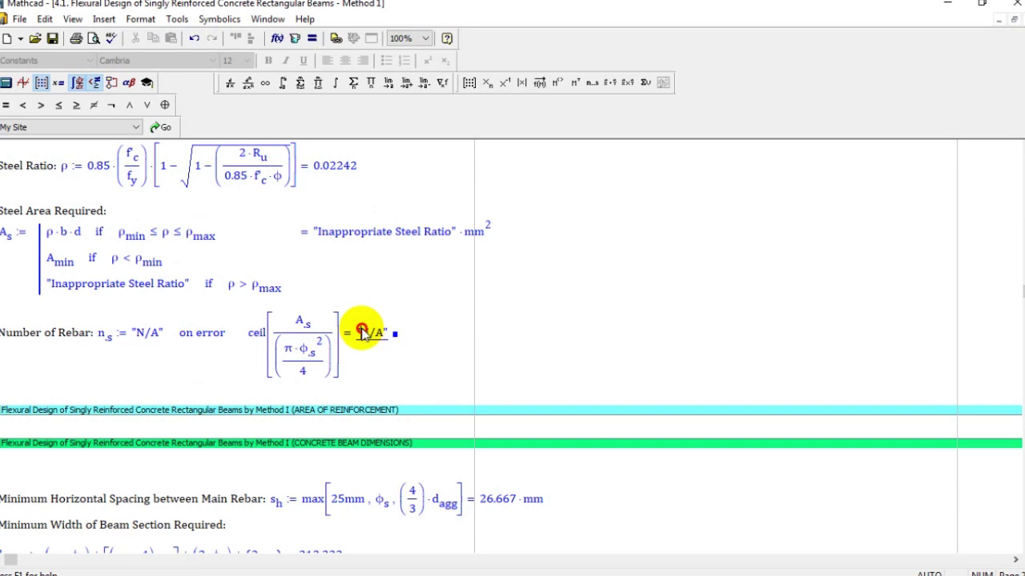
{"action": "left_click_drag", "start_coordinate": [160, 332], "coordinate": [137, 337]}
{"action": "left_click", "coordinate": [537, 341]}
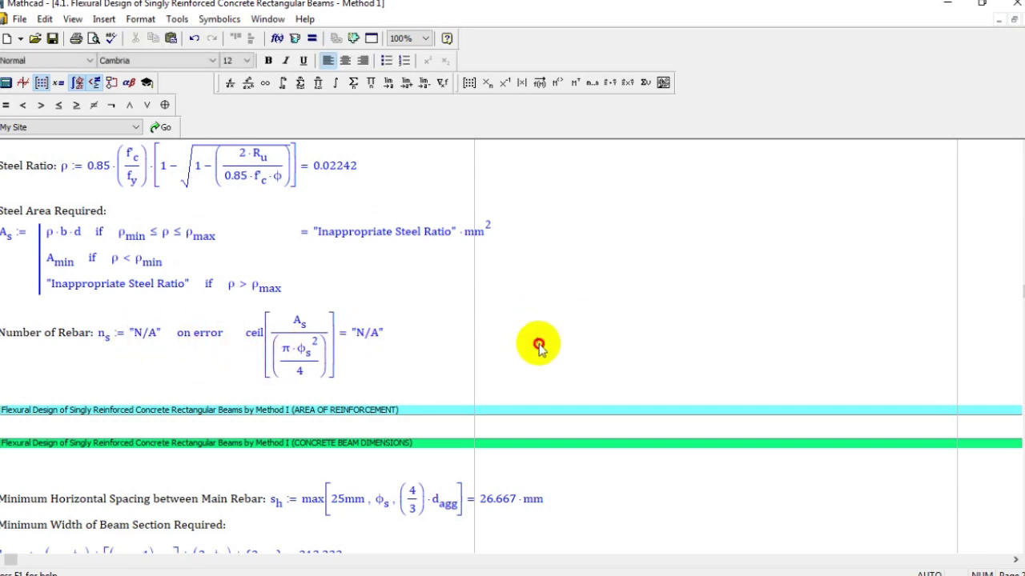
{"action": "type", "text": "n.s="}
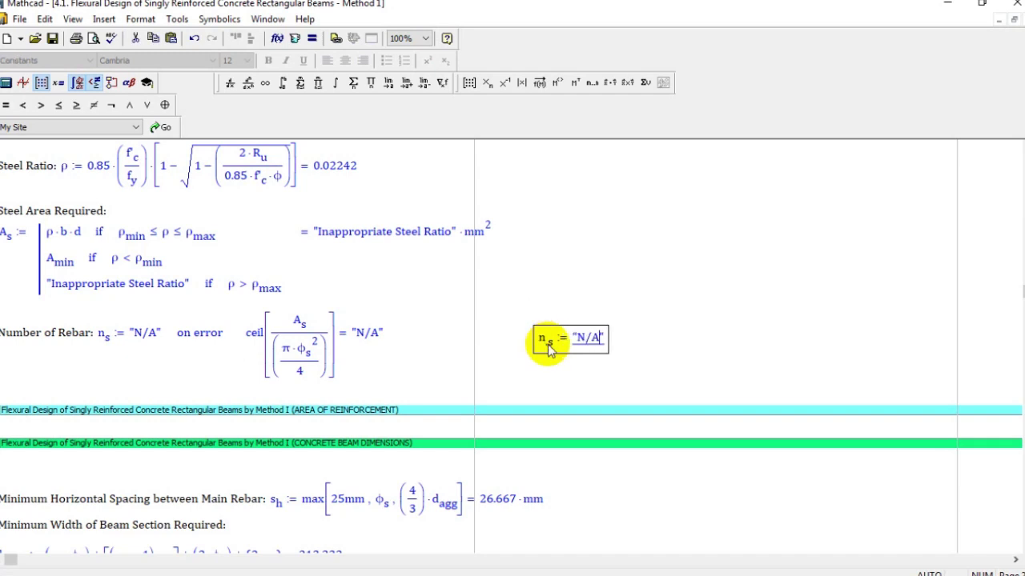
{"action": "left_click", "coordinate": [611, 335]}
{"action": "left_click", "coordinate": [601, 339]}
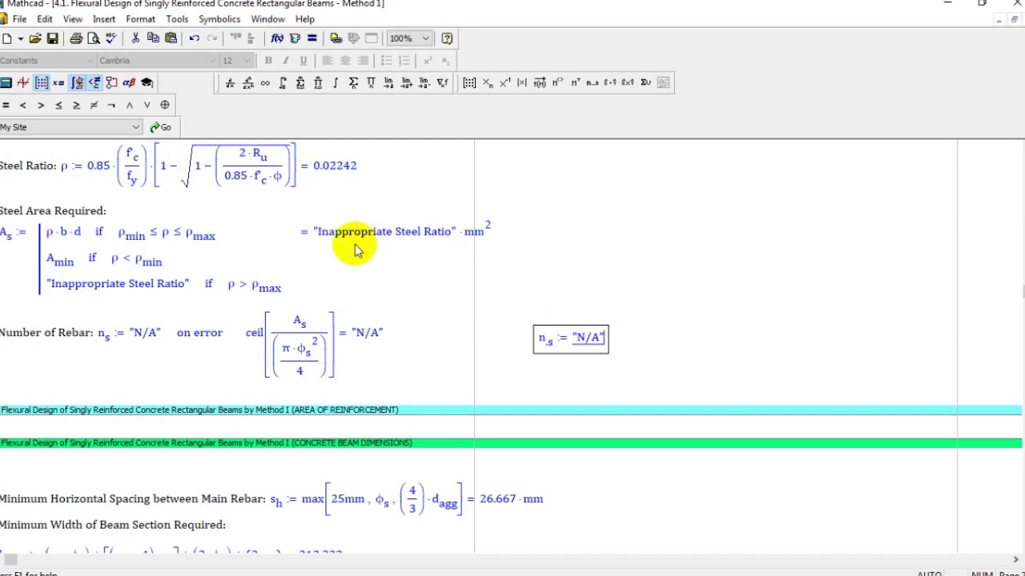
{"action": "left_click", "coordinate": [111, 83]}
{"action": "left_click_drag", "start_coordinate": [627, 242], "coordinate": [748, 210]}
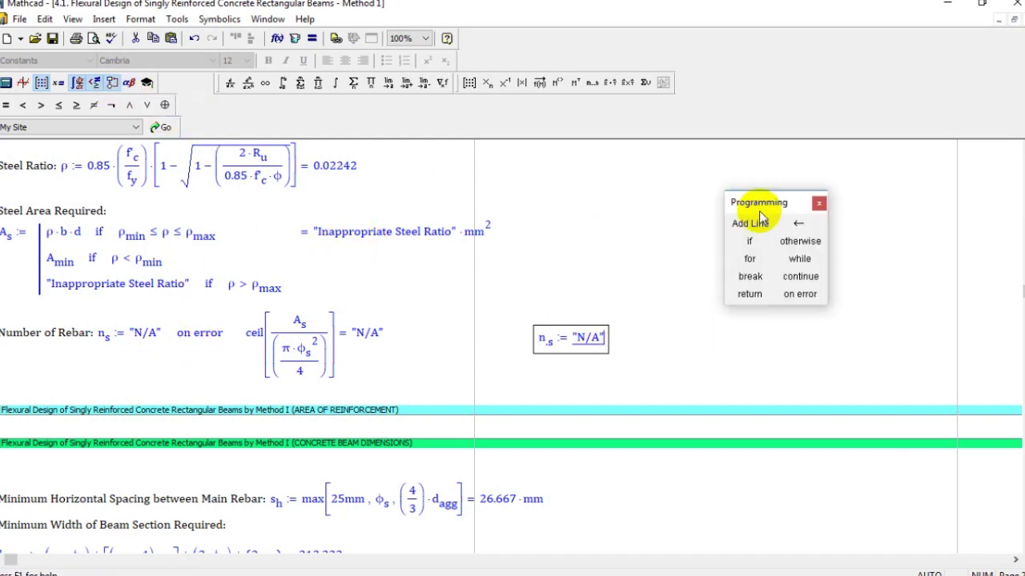
{"action": "left_click", "coordinate": [799, 298]}
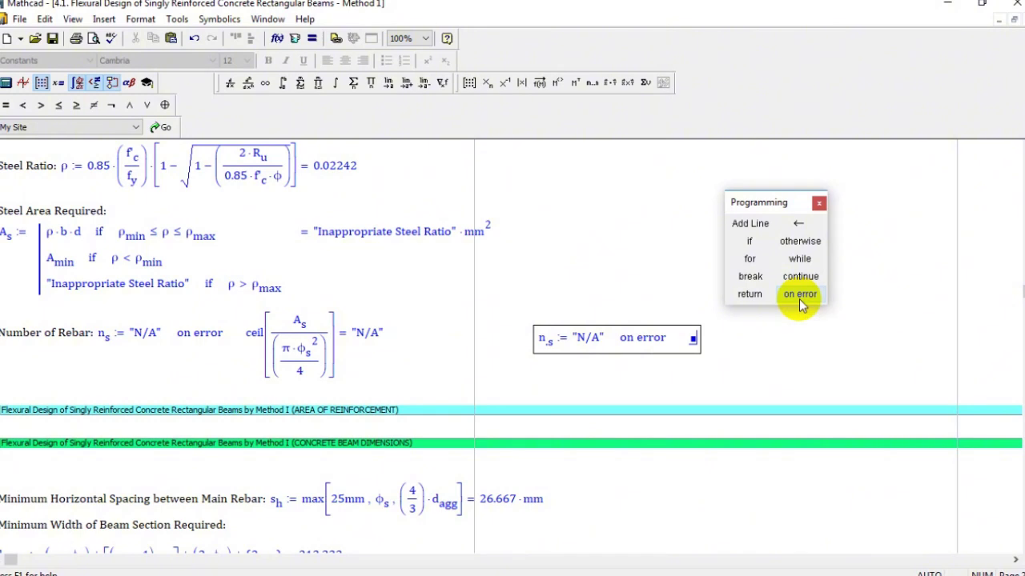
Enter ceil of A_s divided by (π·φ_s²/4) as the expression that the second formula's on error evaluates.
{"action": "type", "text": "ceil("}
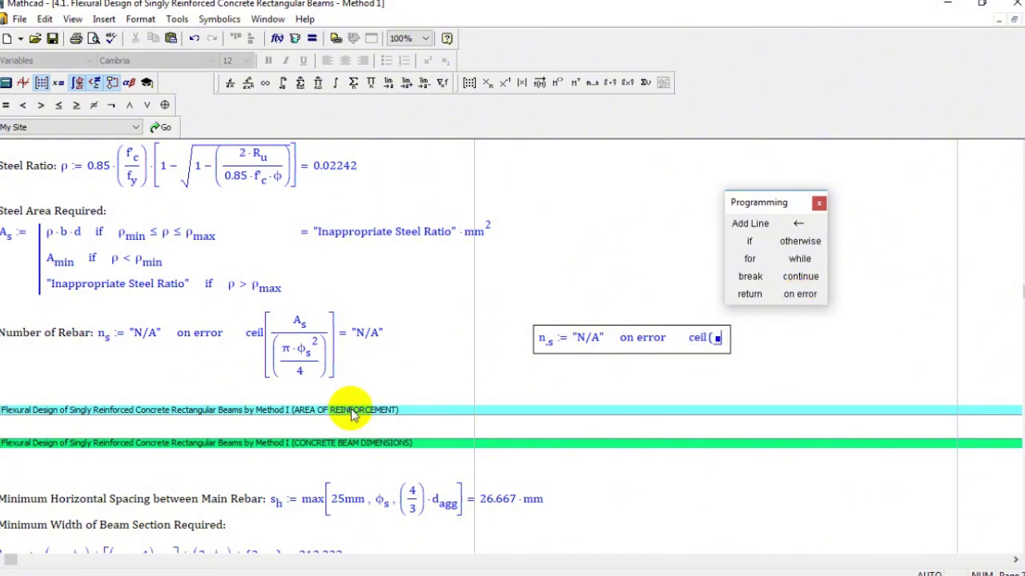
{"action": "type", "text": "A.s/"}
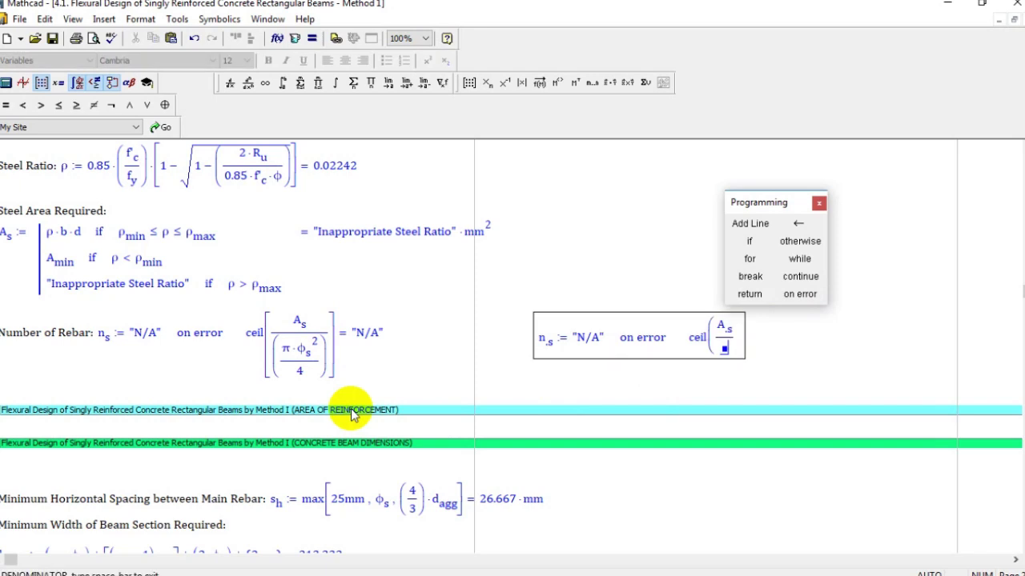
{"action": "left_click", "coordinate": [129, 83]}
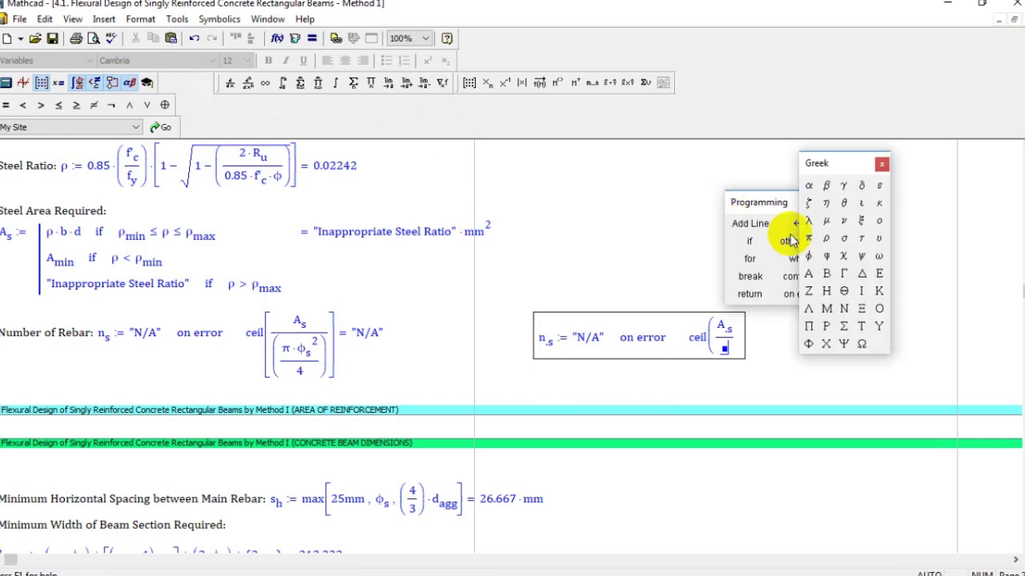
{"action": "left_click_drag", "start_coordinate": [757, 203], "coordinate": [688, 176]}
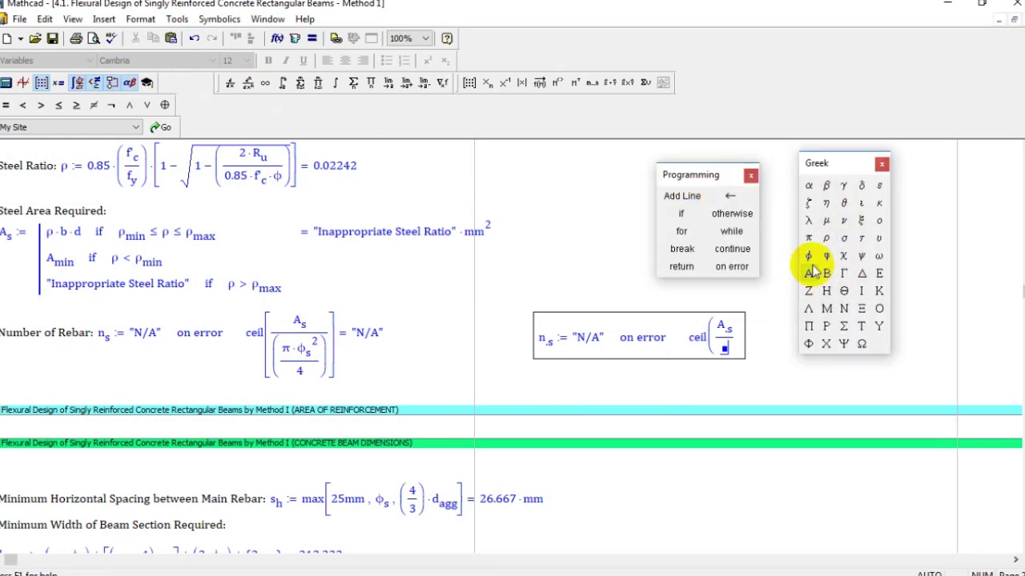
{"action": "left_click", "coordinate": [809, 238]}
{"action": "type", "text": "*"}
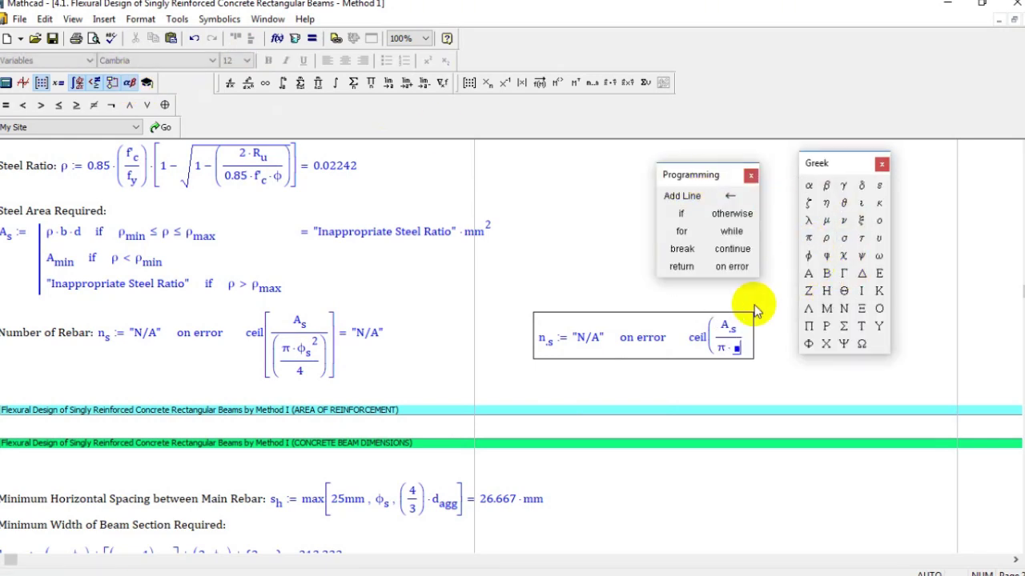
{"action": "left_click", "coordinate": [810, 255]}
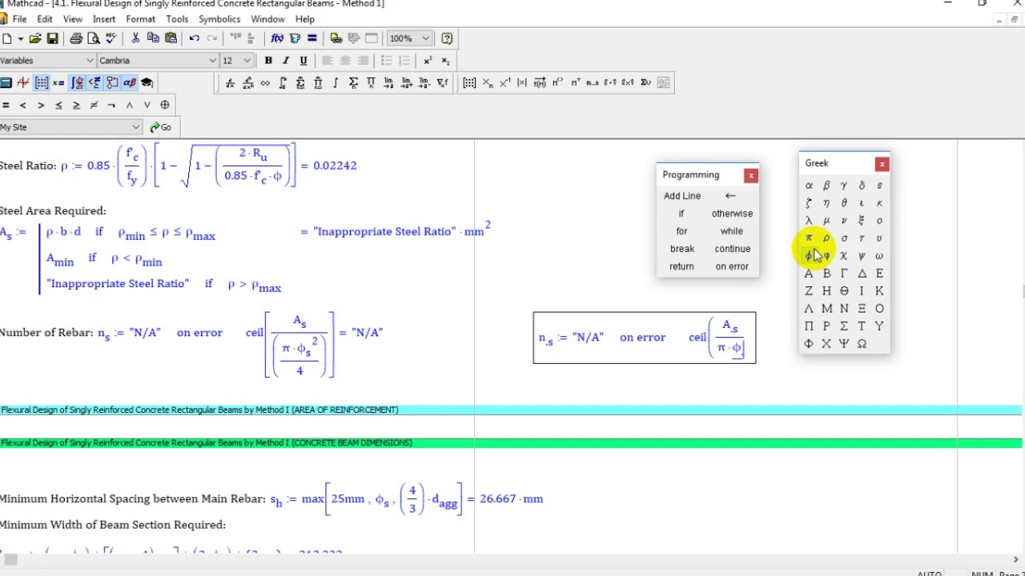
{"action": "type", "text": "^2"}
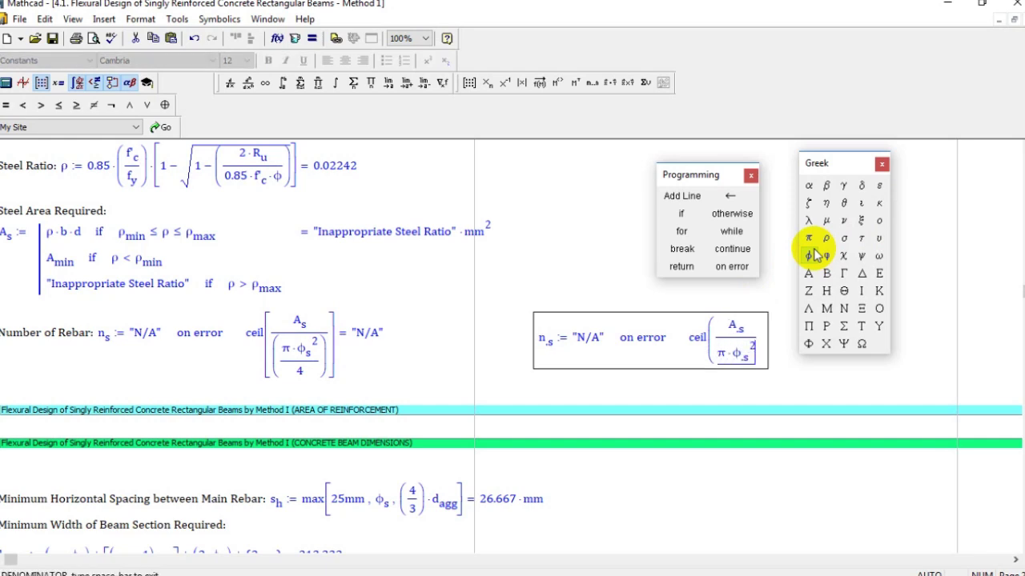
{"action": "key", "text": "space"}
{"action": "type", "text": "/4"}
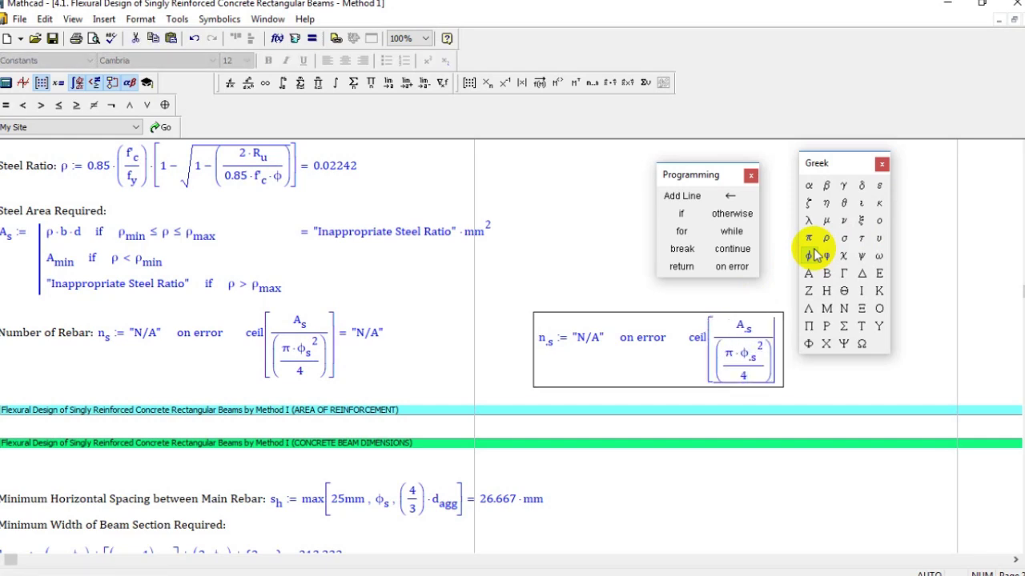
Put away the symbol and programming palettes and evaluate the second n_s formula.
{"action": "left_click", "coordinate": [972, 156]}
{"action": "left_click", "coordinate": [881, 163]}
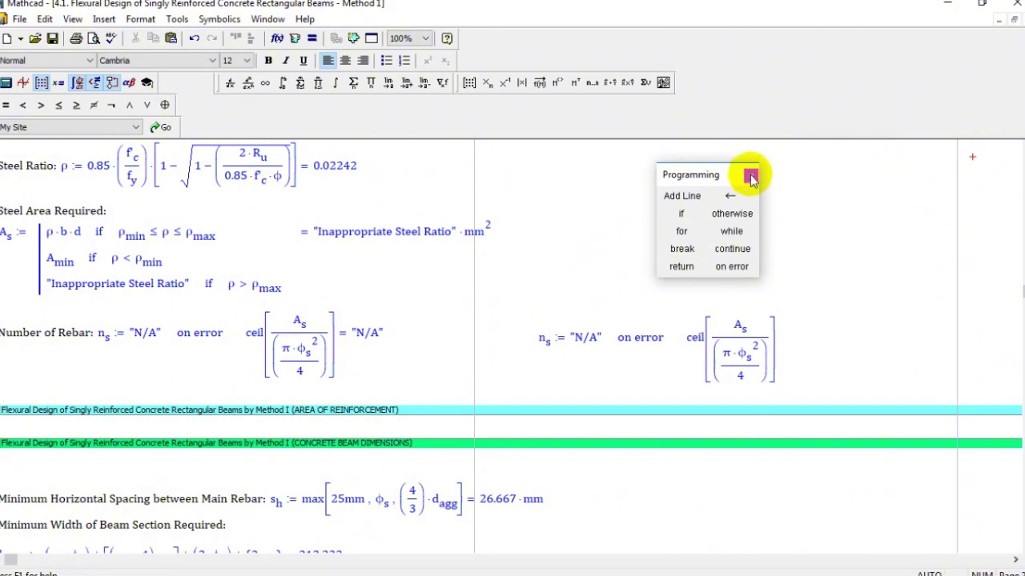
{"action": "left_click", "coordinate": [751, 174]}
{"action": "left_click", "coordinate": [722, 324]}
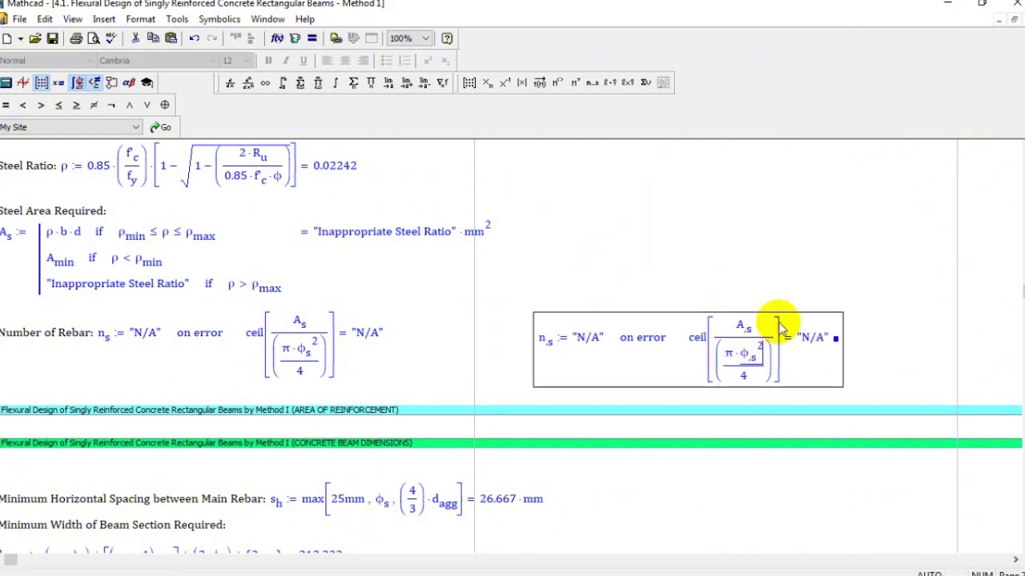
{"action": "left_click", "coordinate": [754, 285]}
Review the "Inappropriate Steel Ratio" text of the steel area definition against the "N/A" fallback of the rebar count.
{"action": "scroll", "coordinate": [512, 337], "scroll_direction": "up", "scroll_amount": 1}
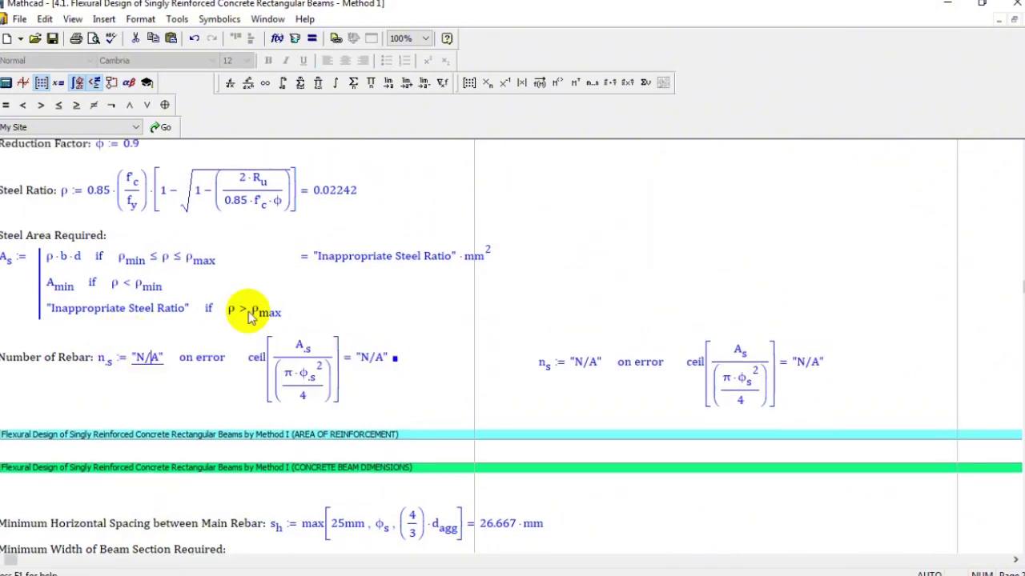
{"action": "left_click", "coordinate": [339, 263]}
{"action": "left_click", "coordinate": [120, 316]}
{"action": "left_click_drag", "start_coordinate": [120, 316], "coordinate": [150, 329]}
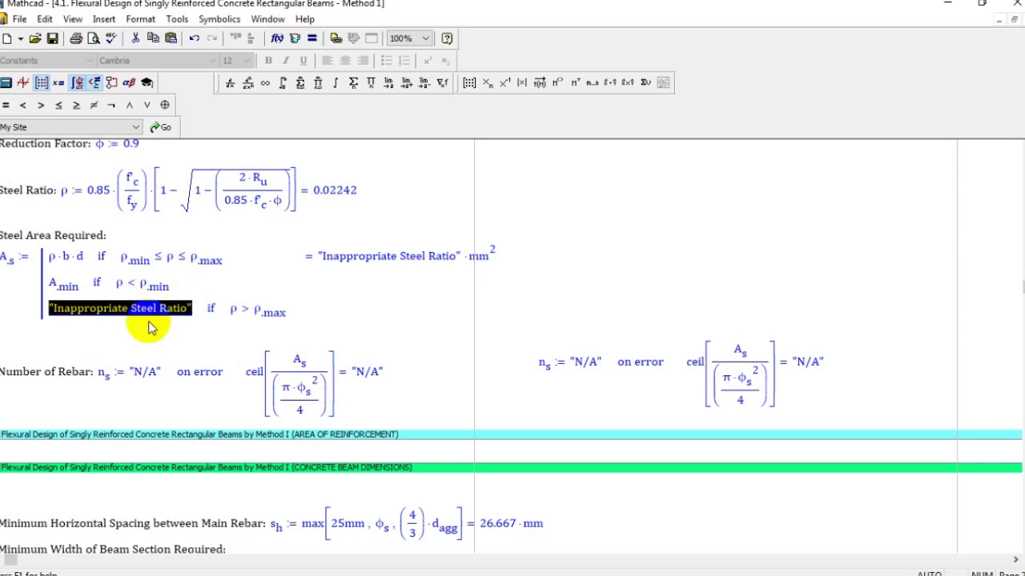
{"action": "left_click", "coordinate": [139, 374]}
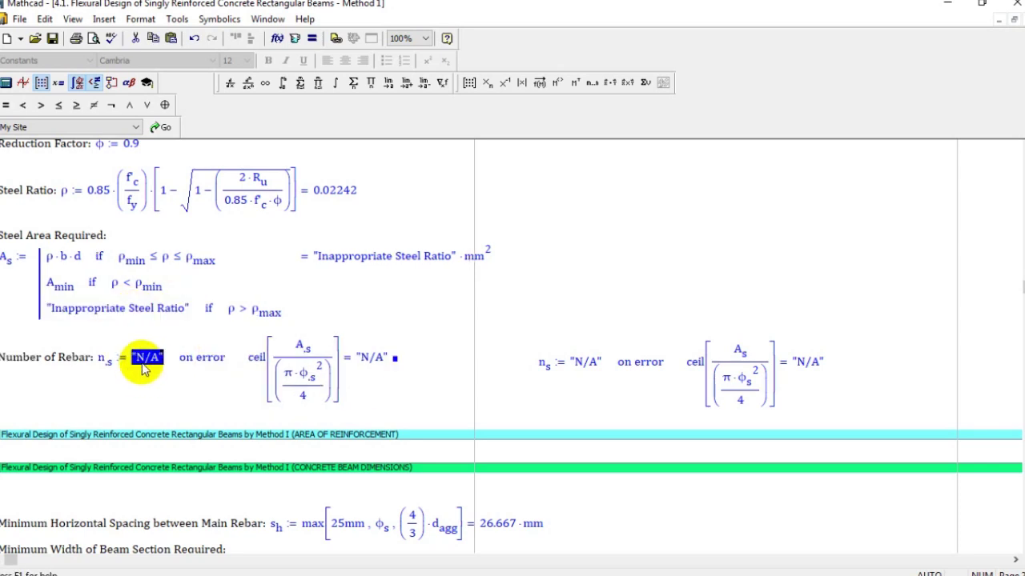
Move the second n_s formula closer to the original number of rebar formula.
{"action": "scroll", "coordinate": [744, 281], "scroll_direction": "up", "scroll_amount": 1}
{"action": "left_click", "coordinate": [763, 304]}
{"action": "left_click_drag", "start_coordinate": [776, 328], "coordinate": [700, 394]}
{"action": "left_click_drag", "start_coordinate": [693, 391], "coordinate": [639, 388]}
{"action": "left_click", "coordinate": [684, 322]}
Set the effective depth of the beam, d, to 450 mm in the input data.
{"action": "scroll", "coordinate": [1018, 211], "scroll_direction": "up", "scroll_amount": 1}
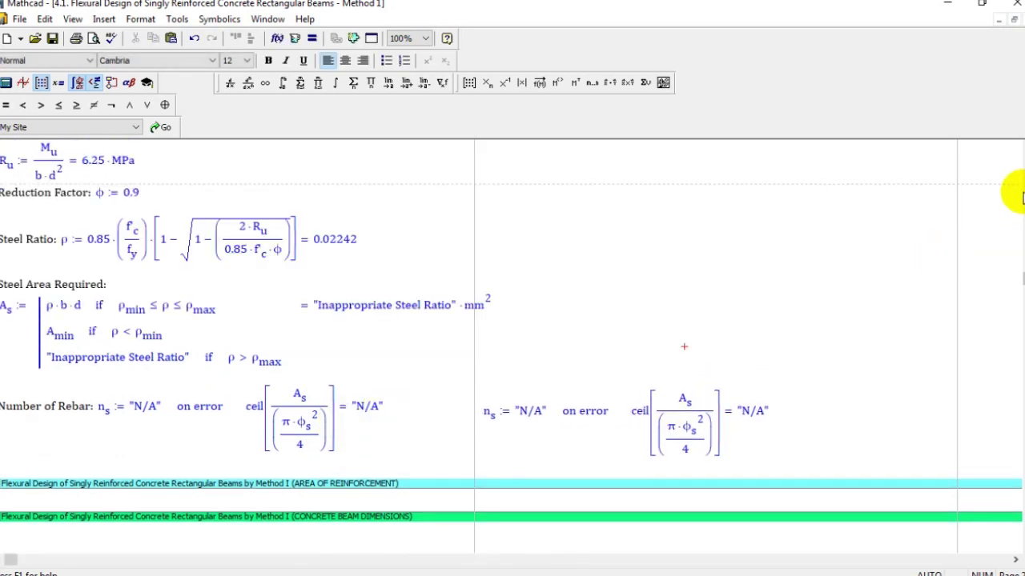
{"action": "left_click", "coordinate": [358, 308]}
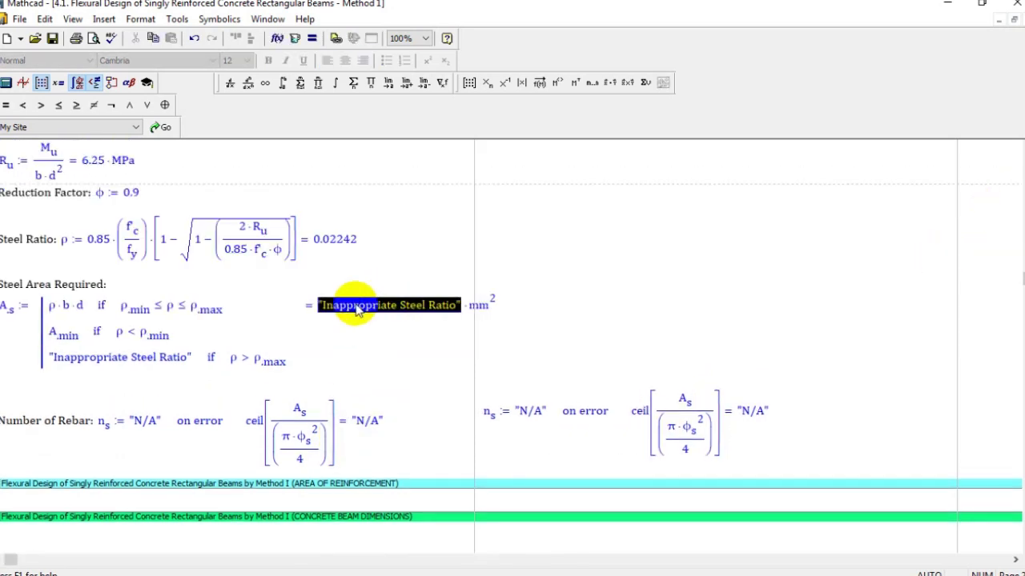
{"action": "left_click", "coordinate": [1019, 166]}
{"action": "left_click", "coordinate": [1019, 163]}
{"action": "scroll", "coordinate": [318, 307], "scroll_direction": "down", "scroll_amount": 2}
{"action": "scroll", "coordinate": [144, 472], "scroll_direction": "down", "scroll_amount": 5}
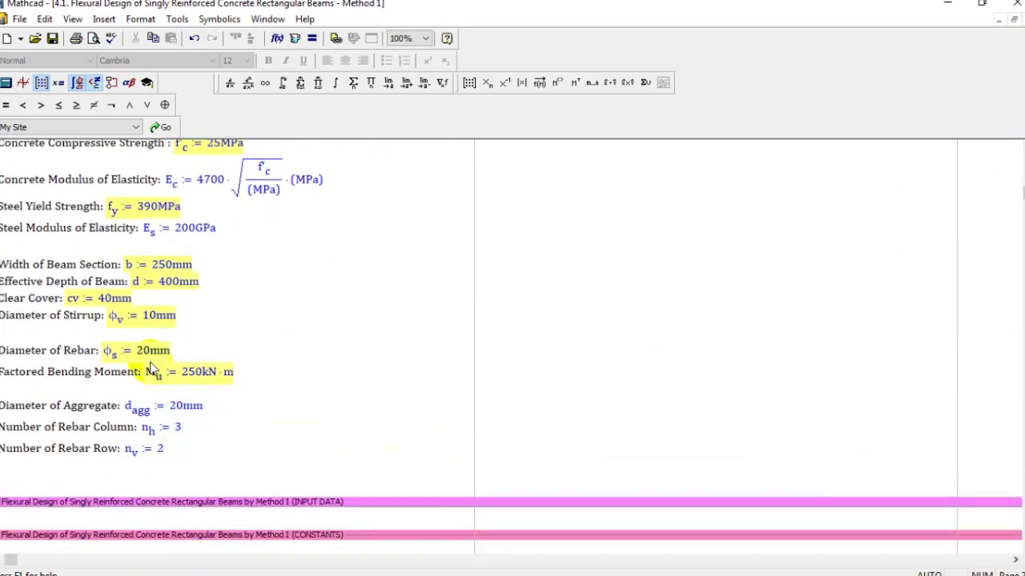
{"action": "double_click", "coordinate": [169, 269]}
{"action": "type", "text": "450"}
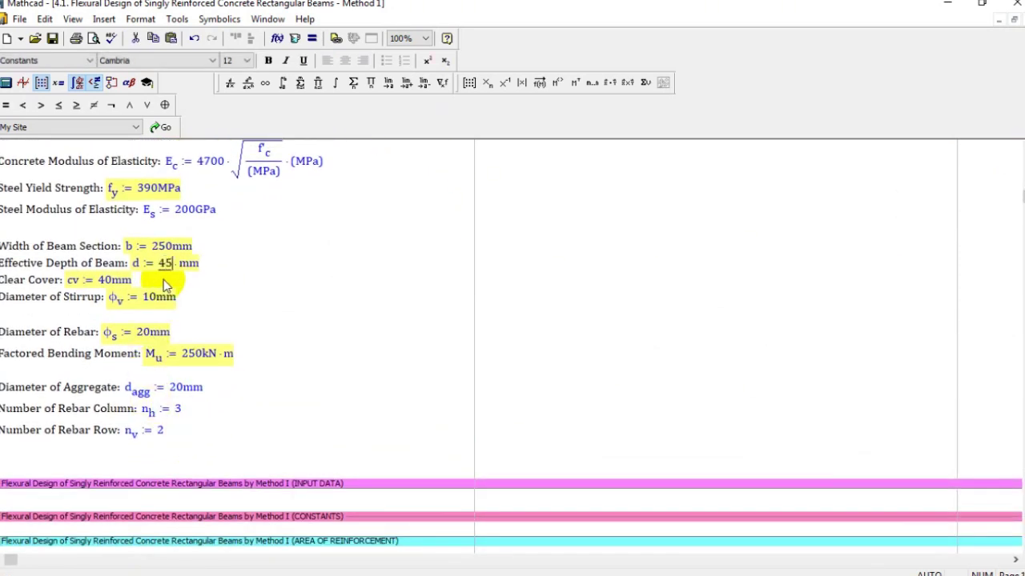
{"action": "left_click", "coordinate": [536, 275]}
Compare the original and second n_s formulas, along with the steel area required, for the new effective depth.
{"action": "left_click", "coordinate": [1018, 389]}
{"action": "left_click", "coordinate": [1017, 389]}
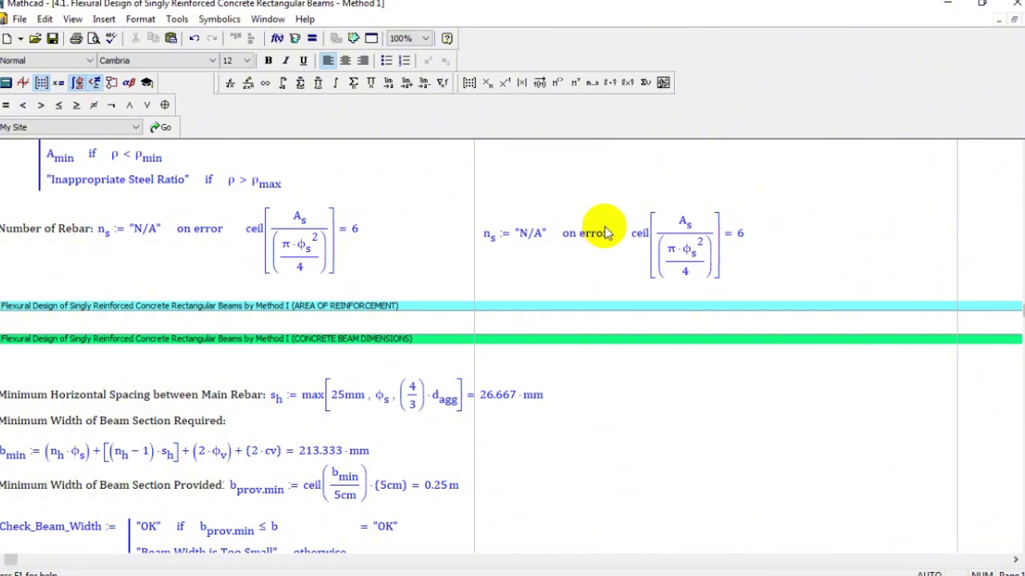
{"action": "scroll", "coordinate": [606, 229], "scroll_direction": "up", "scroll_amount": 1}
{"action": "left_click_drag", "start_coordinate": [636, 257], "coordinate": [802, 258]}
{"action": "scroll", "coordinate": [823, 253], "scroll_direction": "up", "scroll_amount": 1}
{"action": "left_click_drag", "start_coordinate": [249, 286], "coordinate": [491, 270]}
Remove the duplicate n_s formula from the blank space beside the original.
{"action": "left_click_drag", "start_coordinate": [875, 213], "coordinate": [700, 301]}
{"action": "left_click", "coordinate": [810, 224]}
{"action": "left_click_drag", "start_coordinate": [843, 211], "coordinate": [698, 297]}
{"action": "key", "text": "Delete"}
Examine the steel ratio and each conditional branch of the steel area required definition for the new depth.
{"action": "scroll", "coordinate": [654, 243], "scroll_direction": "down", "scroll_amount": 1}
{"action": "scroll", "coordinate": [654, 243], "scroll_direction": "up", "scroll_amount": 2}
{"action": "left_click_drag", "start_coordinate": [233, 224], "coordinate": [200, 196]}
{"action": "scroll", "coordinate": [200, 222], "scroll_direction": "up", "scroll_amount": 1}
{"action": "scroll", "coordinate": [197, 216], "scroll_direction": "up", "scroll_amount": 1}
{"action": "left_click_drag", "start_coordinate": [136, 220], "coordinate": [218, 261]}
{"action": "left_click_drag", "start_coordinate": [100, 317], "coordinate": [214, 345]}
{"action": "left_click_drag", "start_coordinate": [135, 295], "coordinate": [208, 293]}
{"action": "left_click_drag", "start_coordinate": [122, 329], "coordinate": [240, 347]}
{"action": "scroll", "coordinate": [216, 351], "scroll_direction": "down", "scroll_amount": 1}
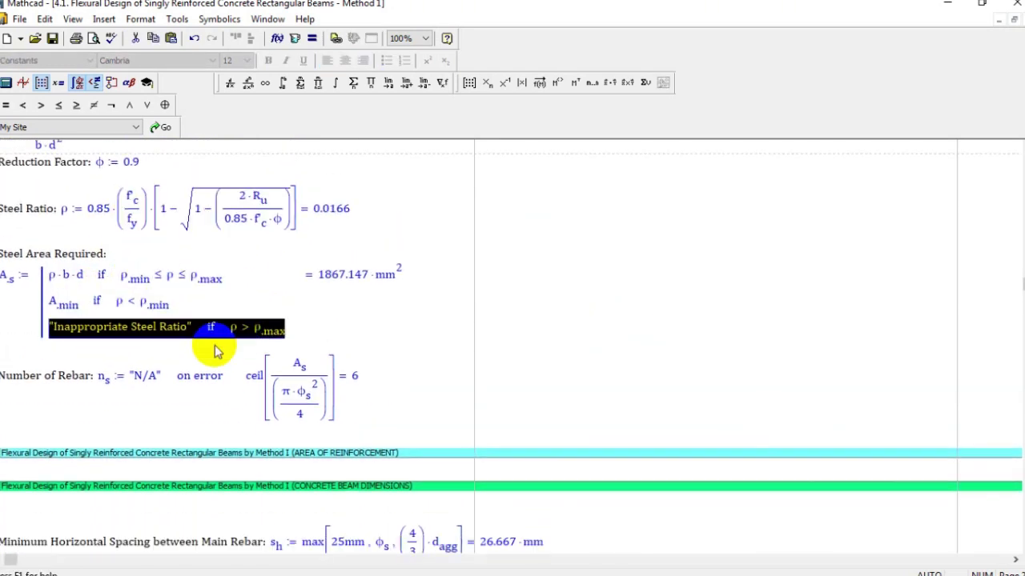
{"action": "left_click", "coordinate": [525, 297]}
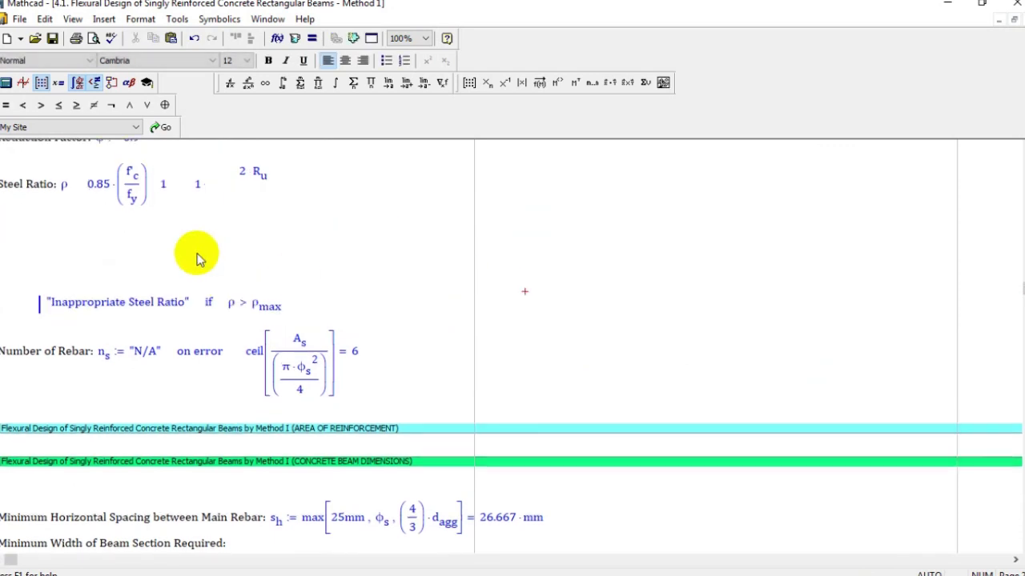
{"action": "scroll", "coordinate": [175, 290], "scroll_direction": "down", "scroll_amount": 1}
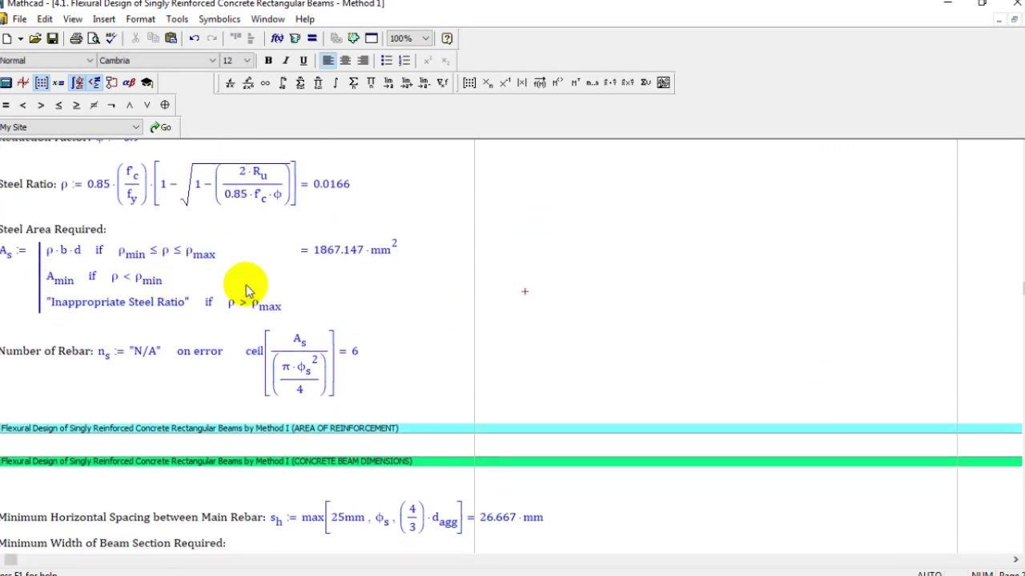
Examine the "N/A", on error and ceil parts of the number of rebar formula.
{"action": "double_click", "coordinate": [132, 358]}
{"action": "left_click", "coordinate": [111, 356]}
{"action": "double_click", "coordinate": [201, 356]}
{"action": "double_click", "coordinate": [214, 354]}
{"action": "left_click", "coordinate": [261, 353]}
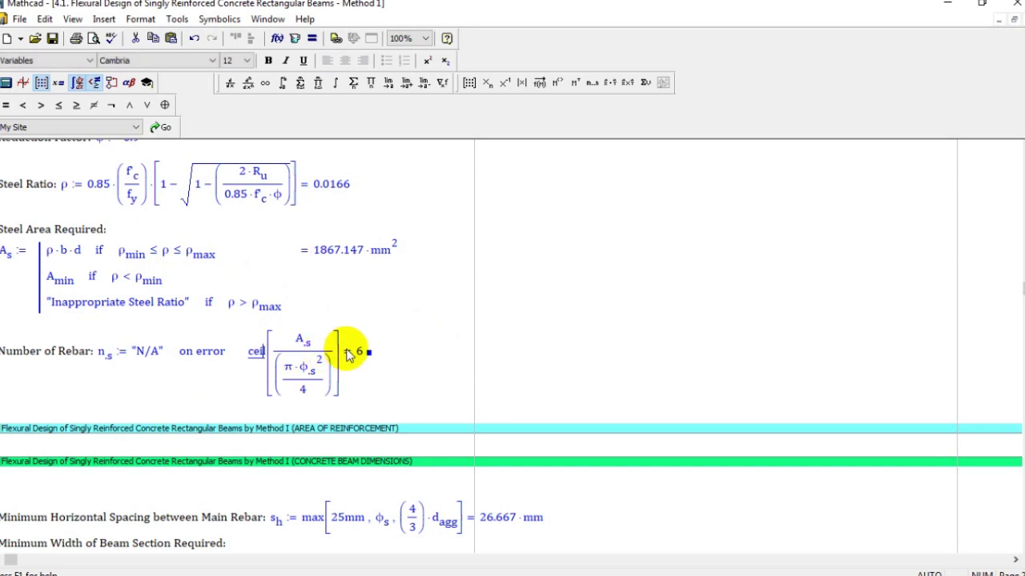
{"action": "scroll", "coordinate": [336, 299], "scroll_direction": "down", "scroll_amount": 4}
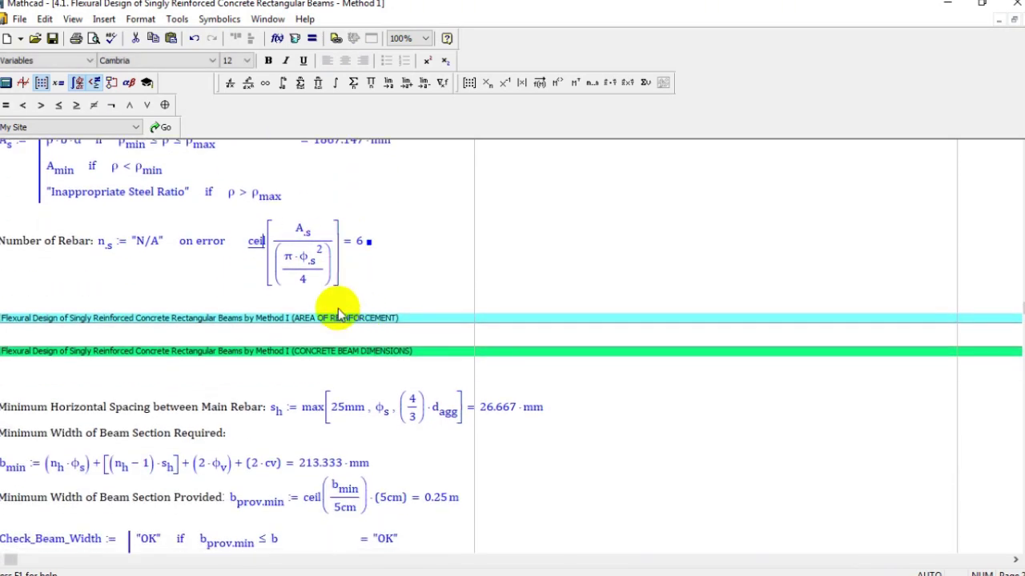
Cut the "N/A" on error ceil expression out of the number of rebar formula and paste it in the blank space beside it.
{"action": "left_click", "coordinate": [382, 241]}
{"action": "left_click_drag", "start_coordinate": [183, 226], "coordinate": [231, 234]}
{"action": "left_click", "coordinate": [298, 217]}
{"action": "key", "text": "ctrl+x"}
{"action": "left_click", "coordinate": [549, 224]}
{"action": "key", "text": "ctrl+v"}
{"action": "left_click", "coordinate": [505, 189]}
Clear the leftover n_s definition and its empty placeholders after the Number of Rebar label.
{"action": "scroll", "coordinate": [158, 239], "scroll_direction": "up", "scroll_amount": 1}
{"action": "left_click", "coordinate": [157, 234]}
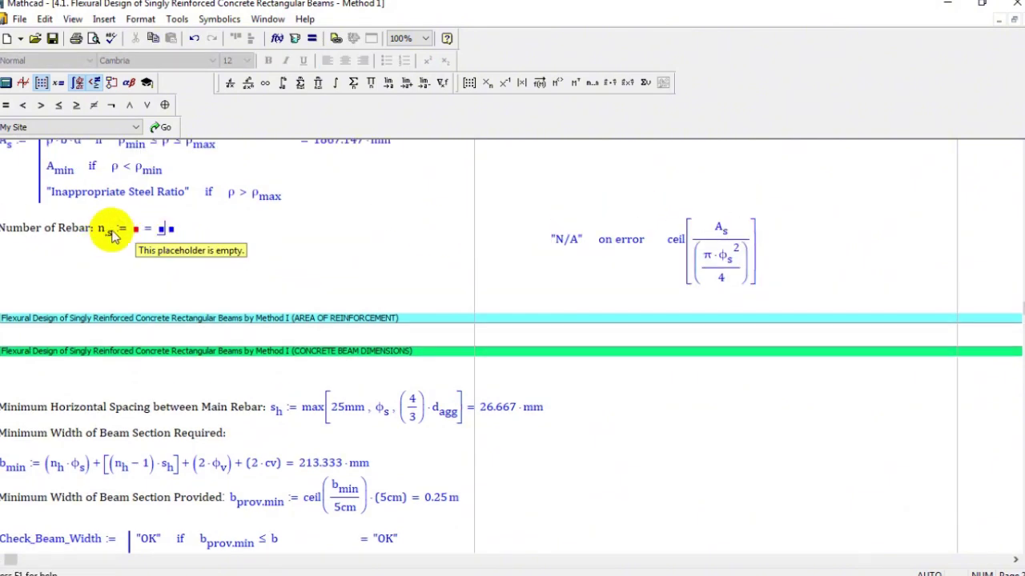
{"action": "left_click", "coordinate": [177, 229]}
{"action": "left_click", "coordinate": [165, 231]}
{"action": "key", "text": "BackSpace"}
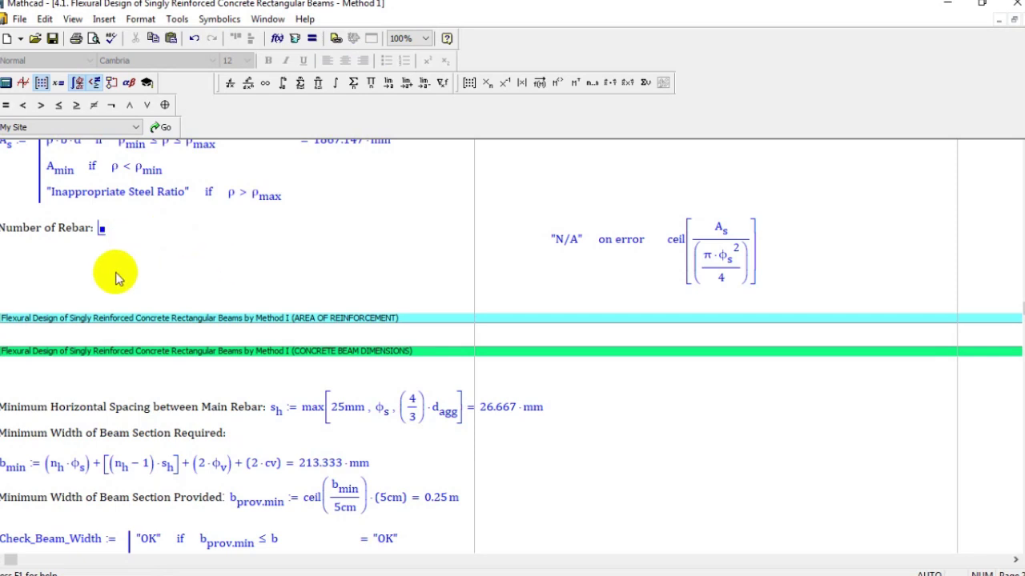
Define n_s after the Number of Rebar label, starting its expression with the text "Not Good".
{"action": "scroll", "coordinate": [213, 256], "scroll_direction": "up", "scroll_amount": 3}
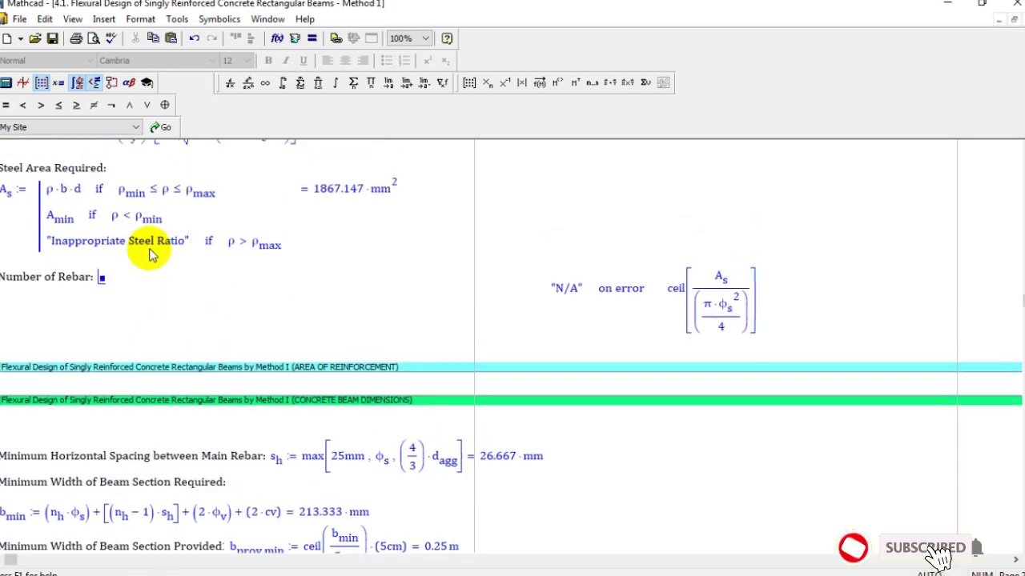
{"action": "type", "text": "n"}
{"action": "type", "text": ".s"}
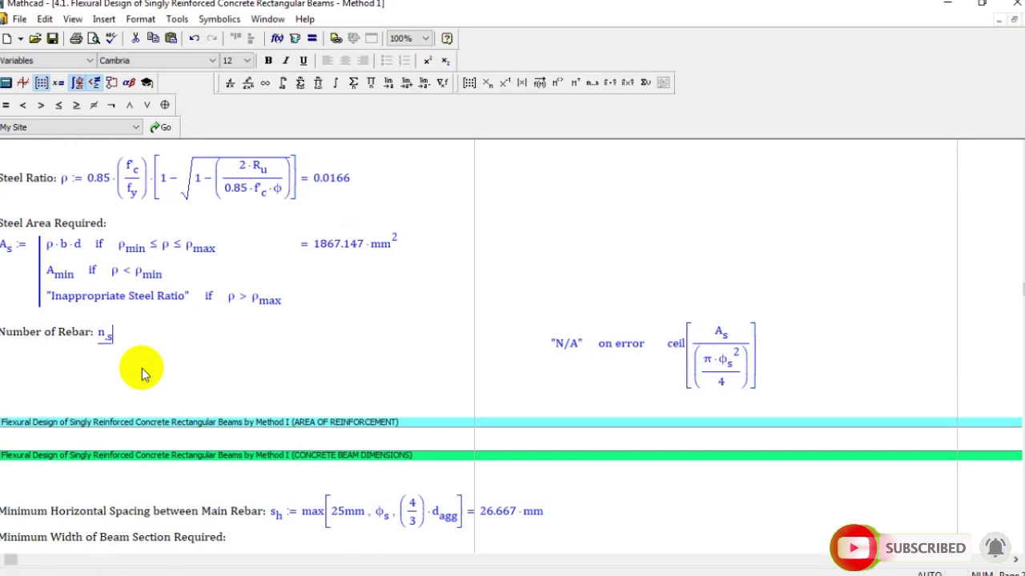
{"action": "type", "text": ":="}
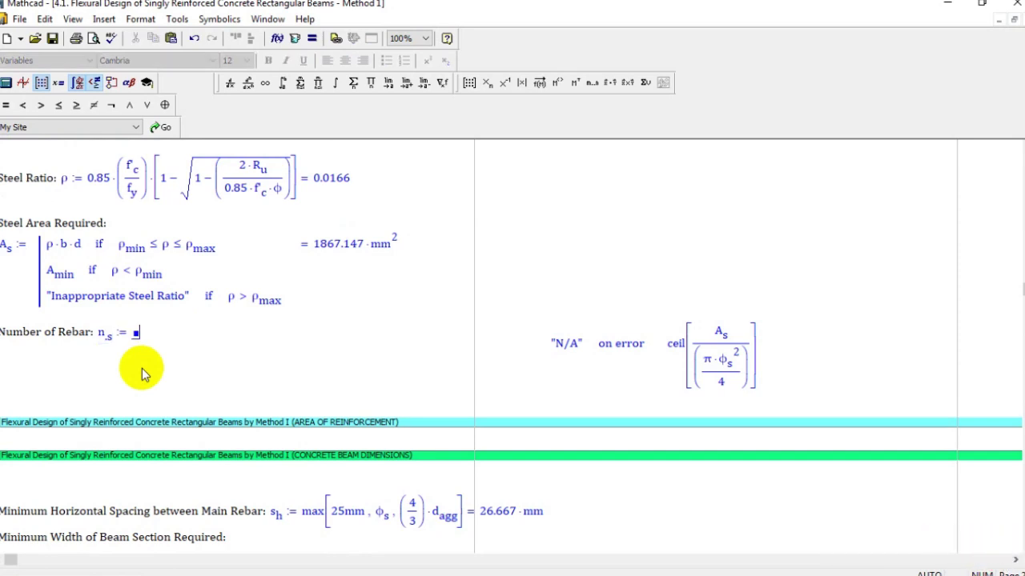
{"action": "type", "text": "\"N/A"}
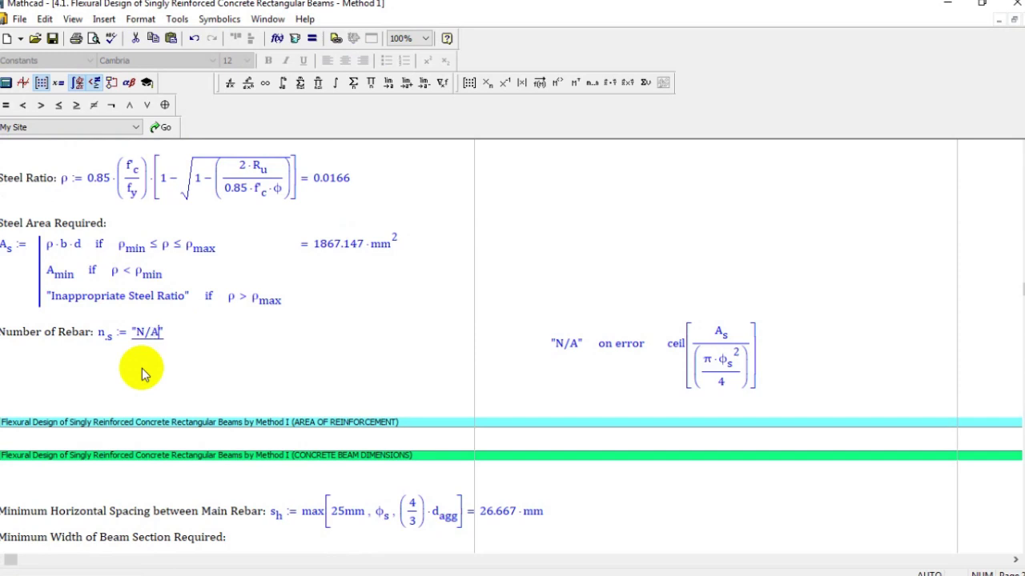
{"action": "key", "text": "BackSpace"}
{"action": "key", "text": "BackSpace"}
{"action": "type", "text": "ot Good"}
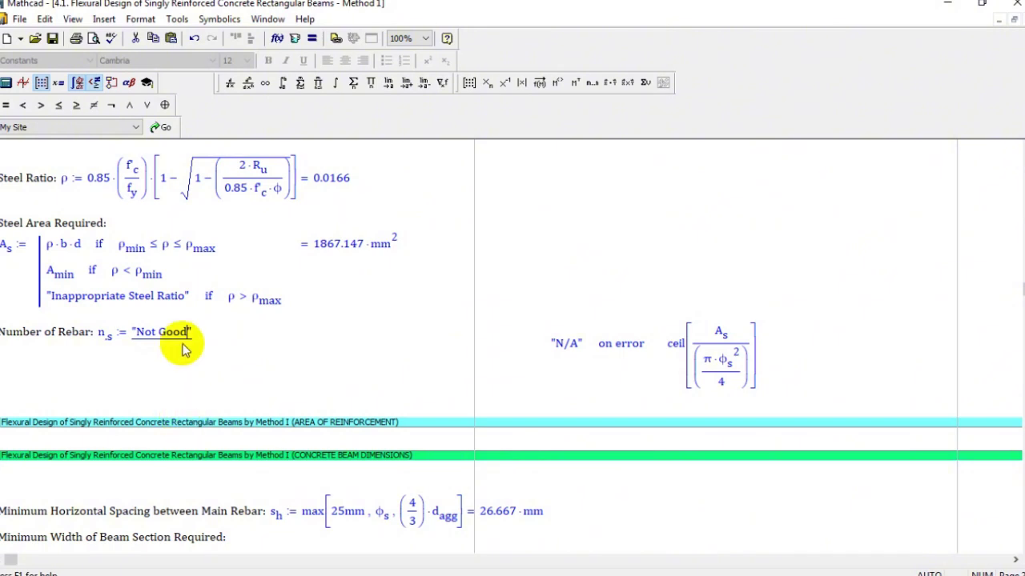
Add the on error operator after "Not Good", followed by a ceil function with A_s as the numerator of its fraction.
{"action": "left_click", "coordinate": [183, 349]}
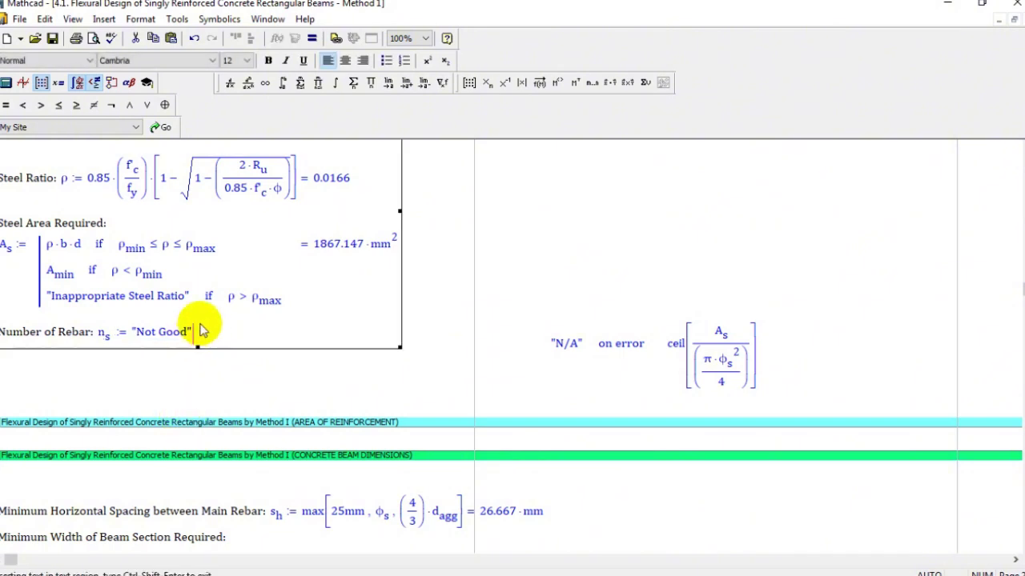
{"action": "left_click", "coordinate": [97, 85]}
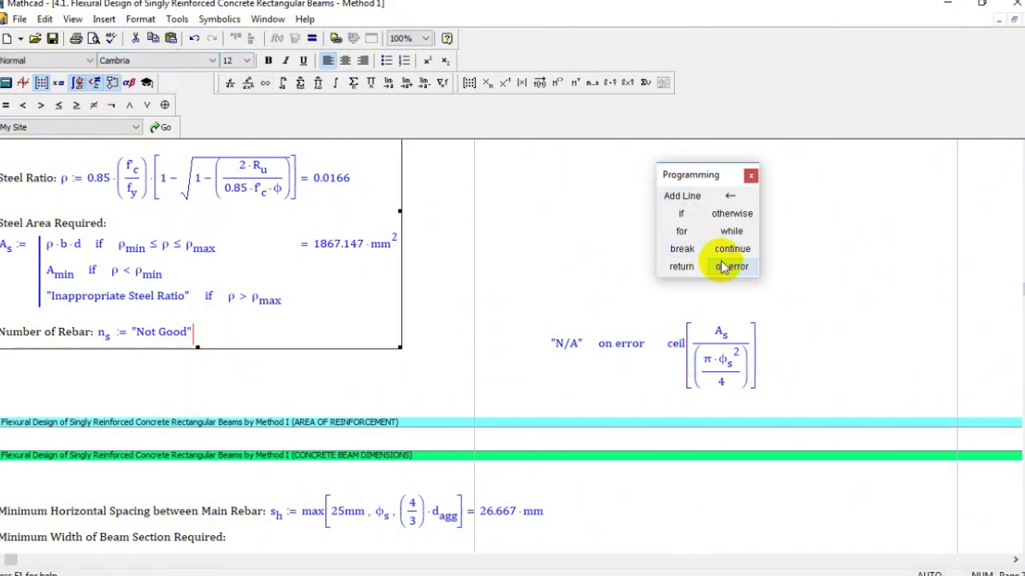
{"action": "left_click", "coordinate": [192, 333]}
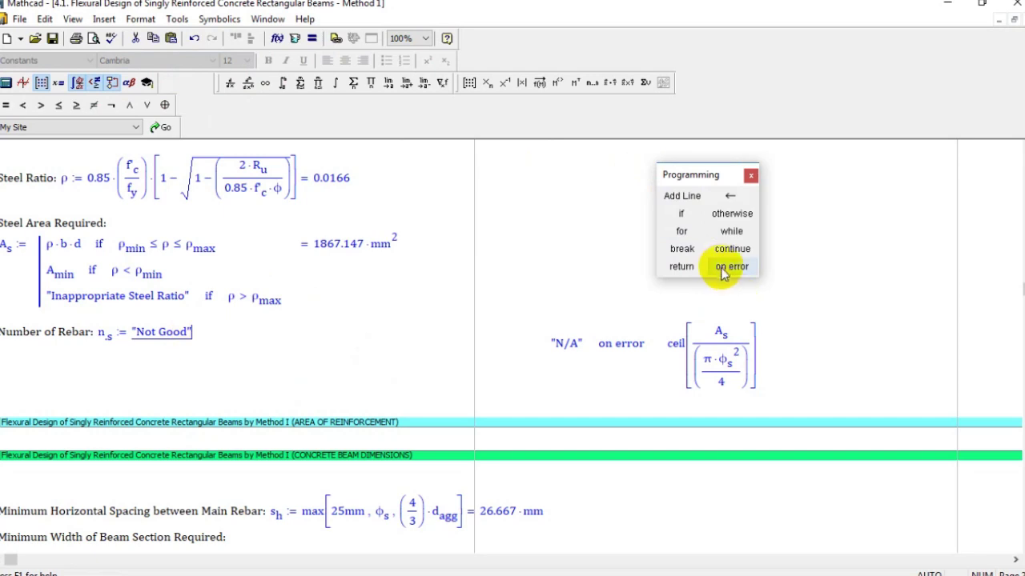
{"action": "type", "text": "ceil("}
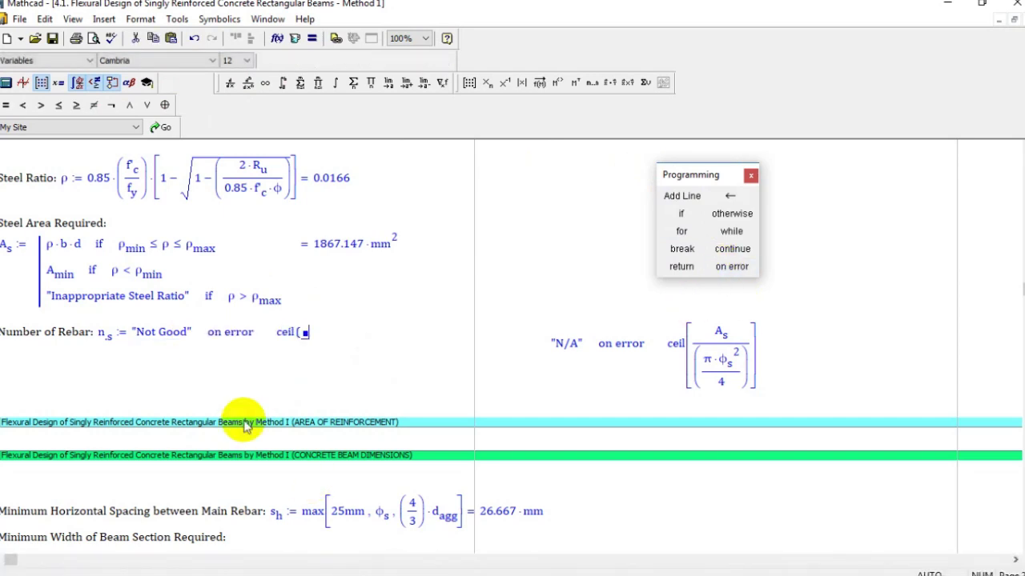
{"action": "type", "text": "A.s/"}
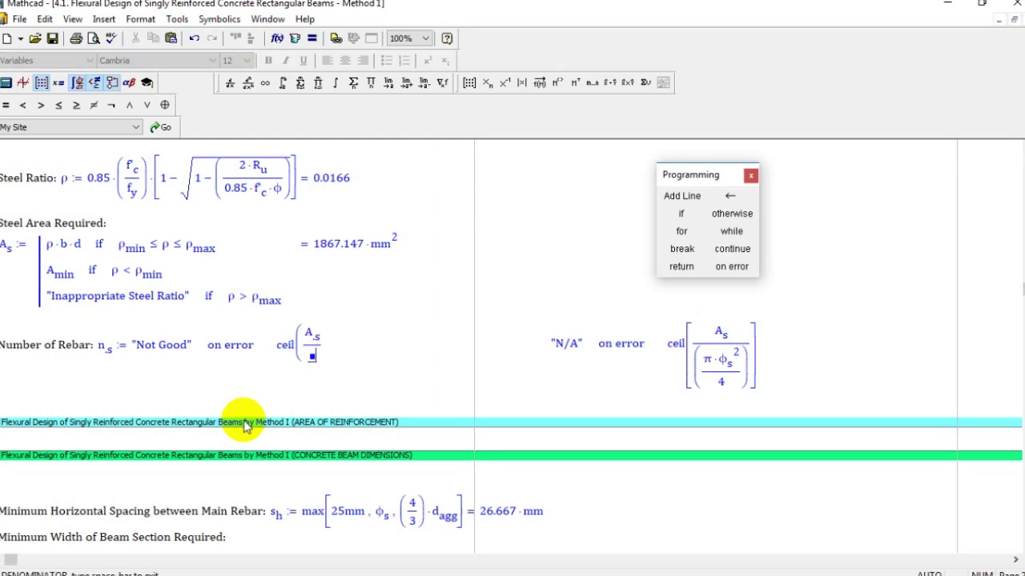
Complete the ceil fraction's denominator as π·φ_s² divided by 4 and evaluate the number of rebar formula.
{"action": "left_click", "coordinate": [130, 84]}
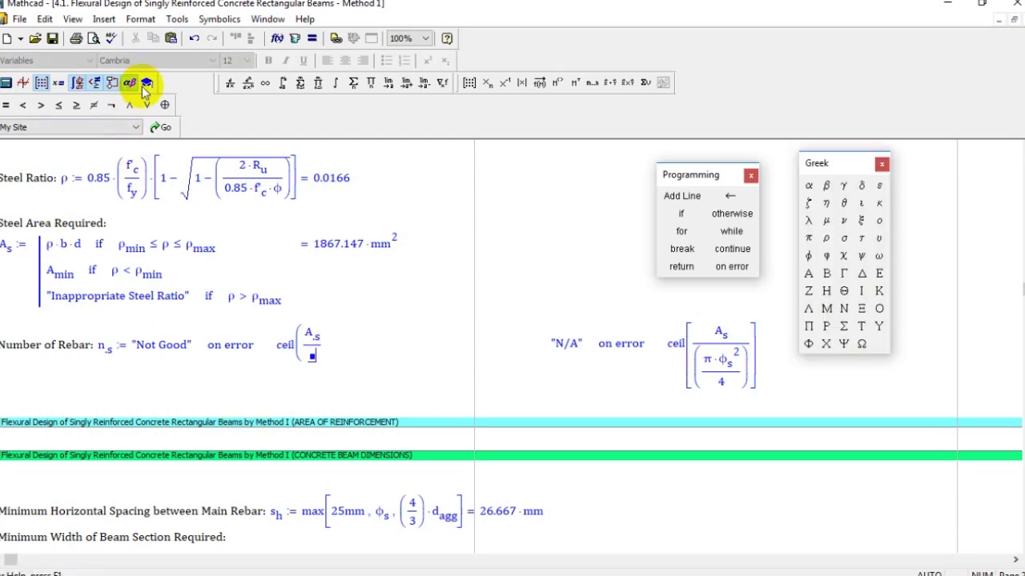
{"action": "left_click", "coordinate": [809, 238]}
{"action": "type", "text": "*"}
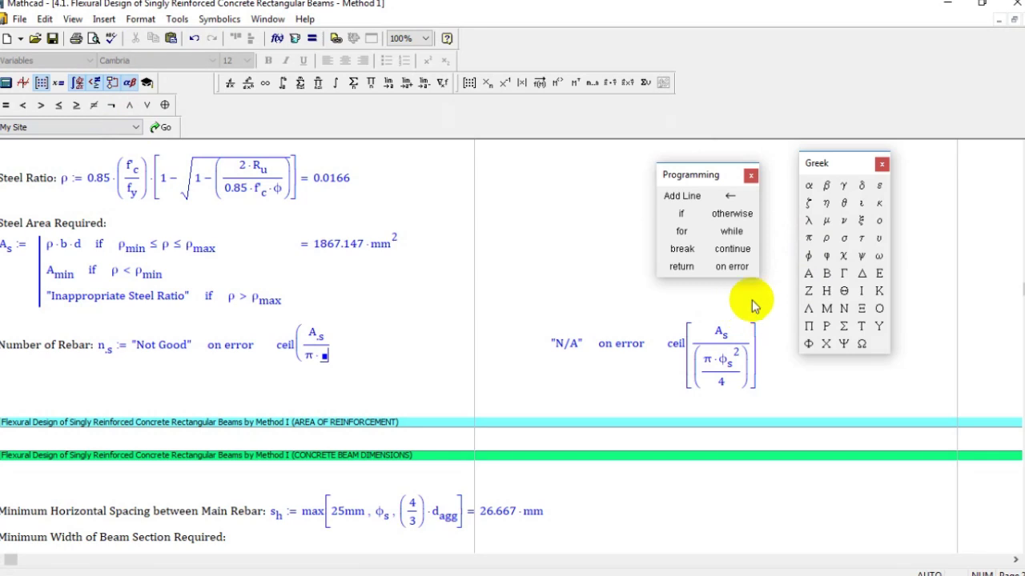
{"action": "left_click", "coordinate": [810, 256]}
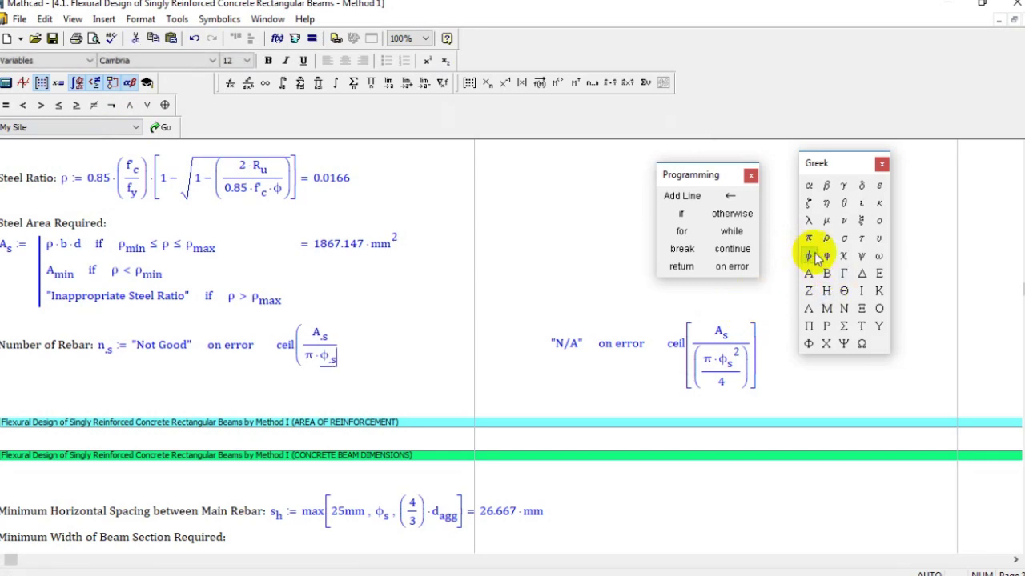
{"action": "type", "text": "^"}
{"action": "left_click_drag", "start_coordinate": [73, 559], "coordinate": [10, 560]}
{"action": "scroll", "coordinate": [272, 300], "scroll_direction": "up", "scroll_amount": 1}
{"action": "left_click", "coordinate": [306, 316]}
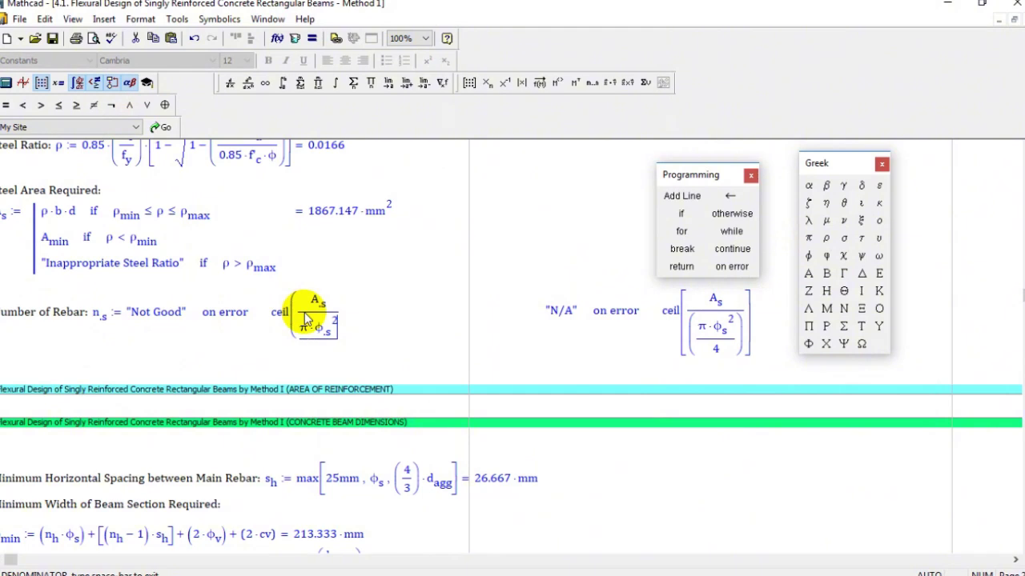
{"action": "type", "text": "4"}
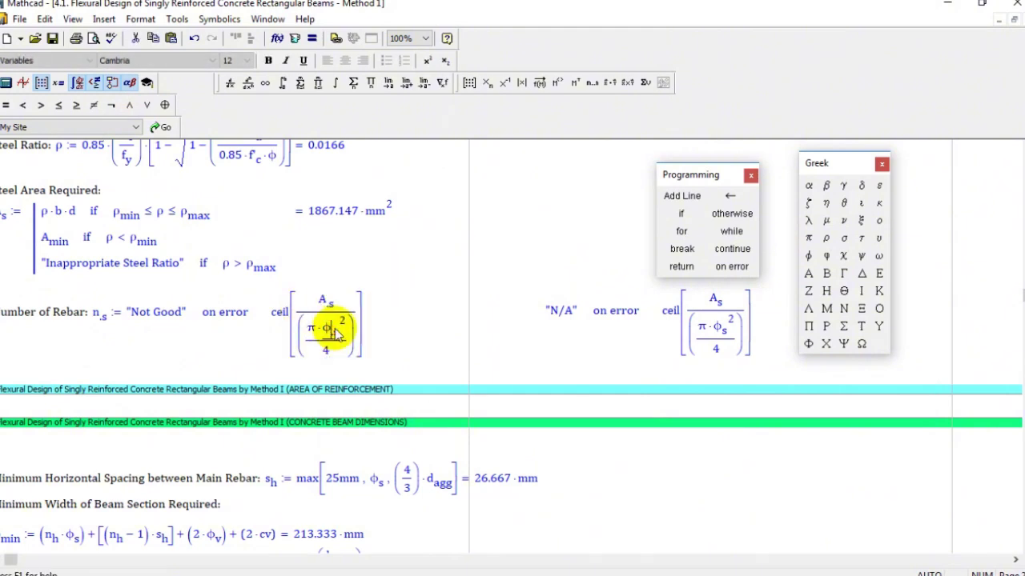
{"action": "left_click", "coordinate": [469, 289]}
Examine the "Inappropriate Steel Ratio" branch of the steel area and the "Not Good" fallback of the number of rebar.
{"action": "scroll", "coordinate": [560, 288], "scroll_direction": "up", "scroll_amount": 4}
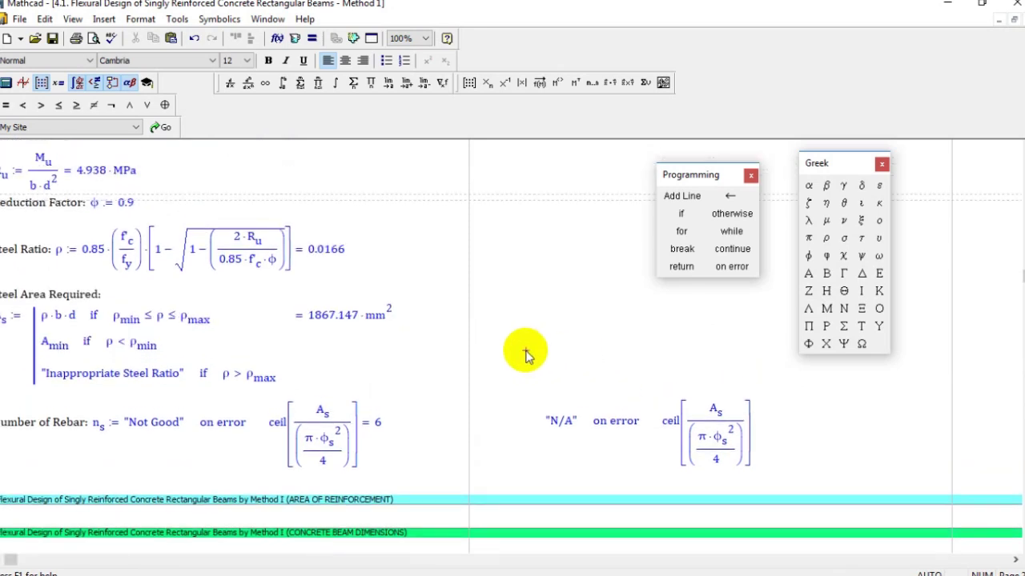
{"action": "scroll", "coordinate": [327, 393], "scroll_direction": "up", "scroll_amount": 1}
{"action": "double_click", "coordinate": [126, 402]}
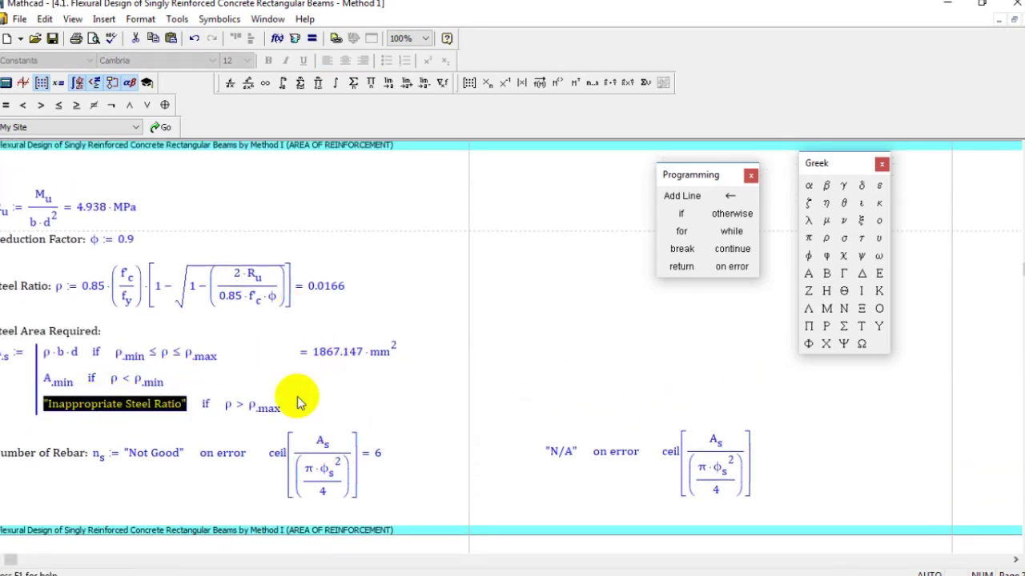
{"action": "scroll", "coordinate": [297, 401], "scroll_direction": "up", "scroll_amount": 1}
{"action": "double_click", "coordinate": [172, 458]}
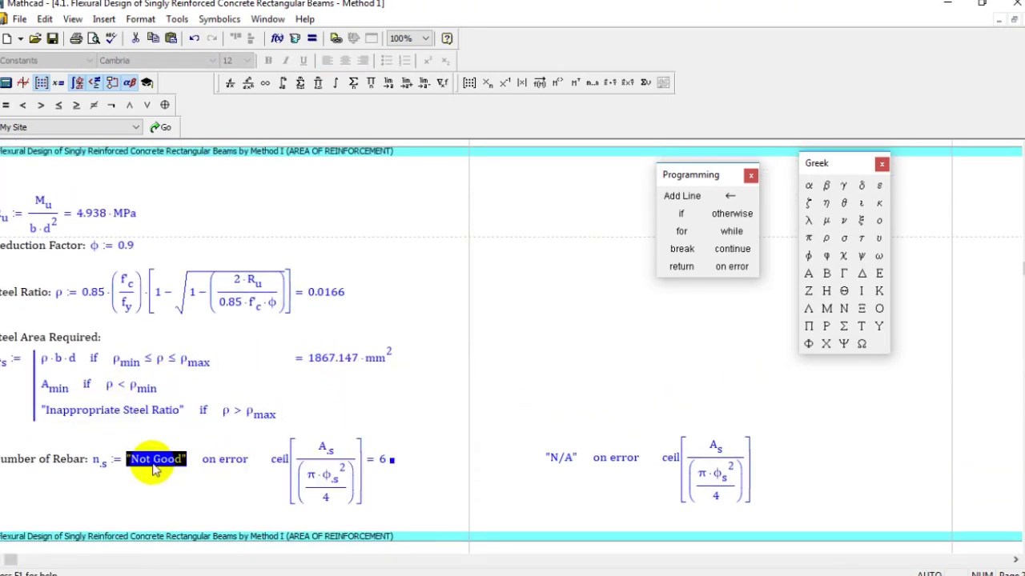
{"action": "scroll", "coordinate": [154, 471], "scroll_direction": "up", "scroll_amount": 1}
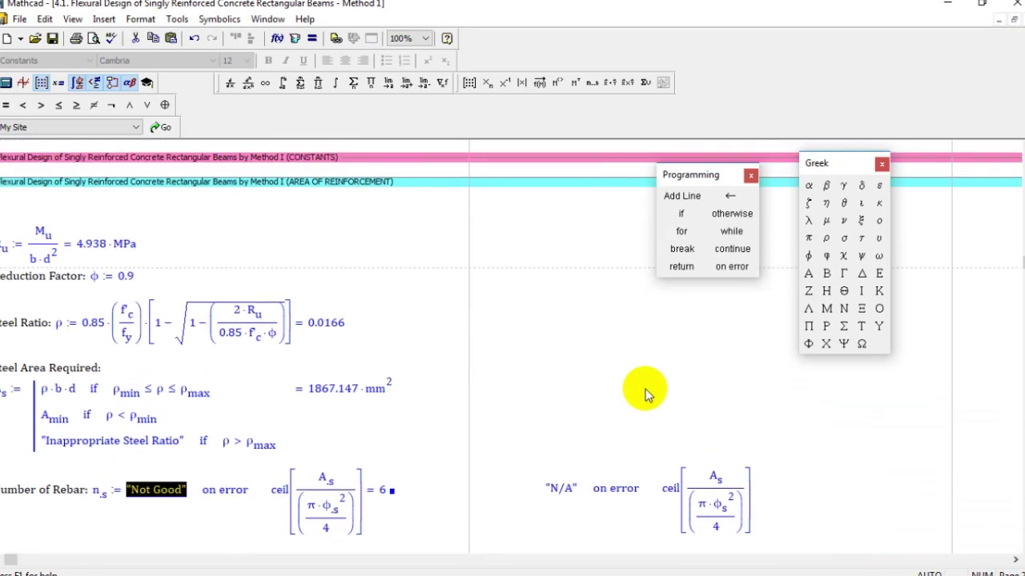
Set the effective depth of the beam d to 400 mm in the input data.
{"action": "left_click_drag", "start_coordinate": [1022, 250], "coordinate": [1021, 176]}
{"action": "scroll", "coordinate": [178, 383], "scroll_direction": "down", "scroll_amount": 1}
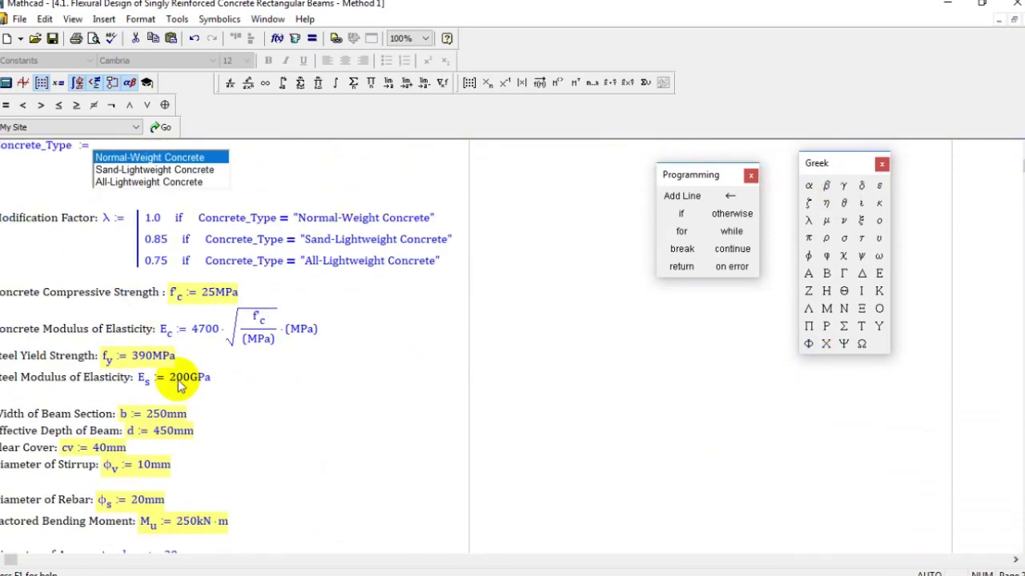
{"action": "scroll", "coordinate": [181, 385], "scroll_direction": "down", "scroll_amount": 1}
{"action": "double_click", "coordinate": [164, 401]}
{"action": "type", "text": "400·"}
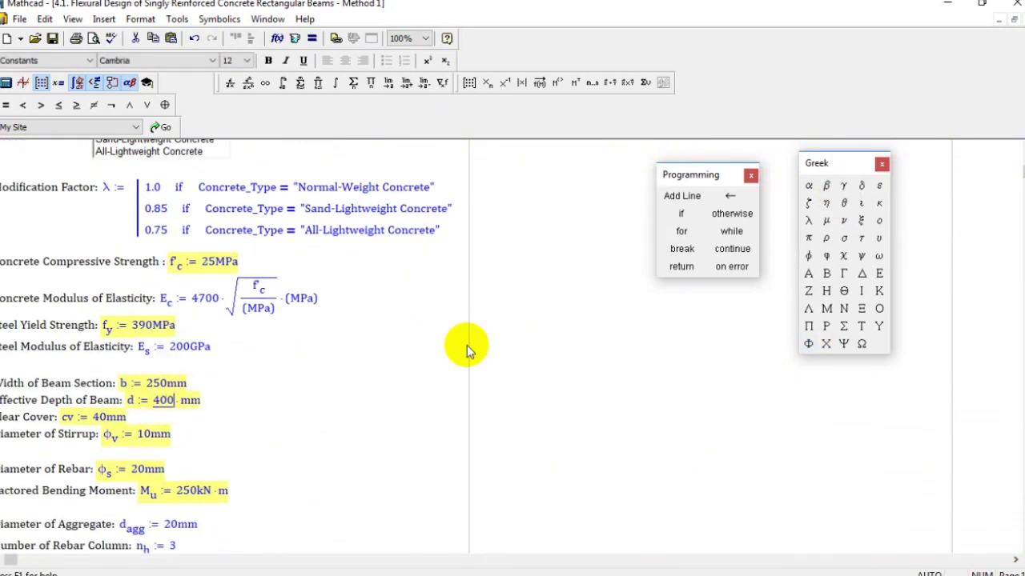
{"action": "left_click", "coordinate": [550, 331]}
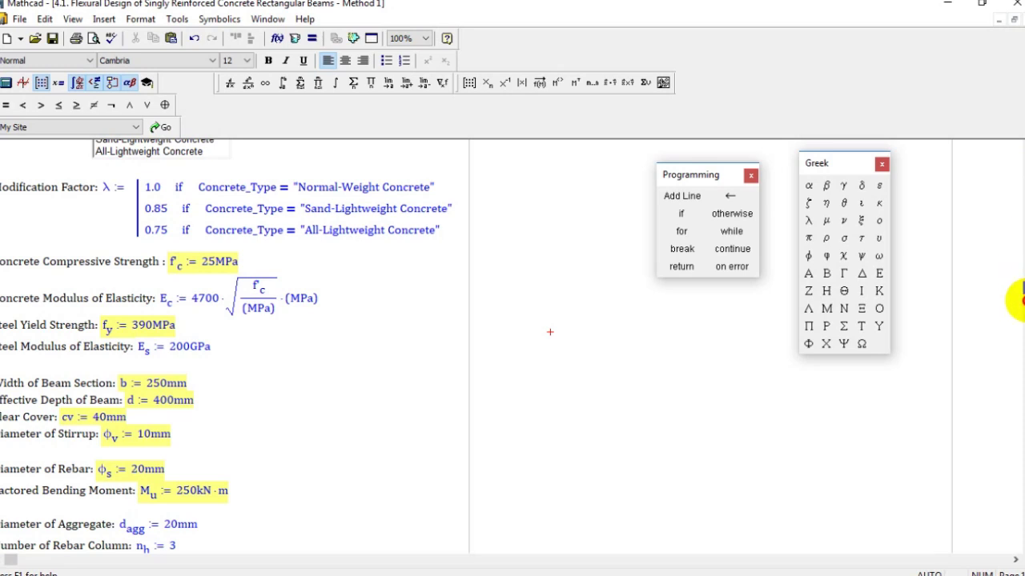
Examine the recalculated beam dimensions, steel ratio and steel area required for the new effective depth.
{"action": "left_click_drag", "start_coordinate": [1018, 298], "coordinate": [1018, 305]}
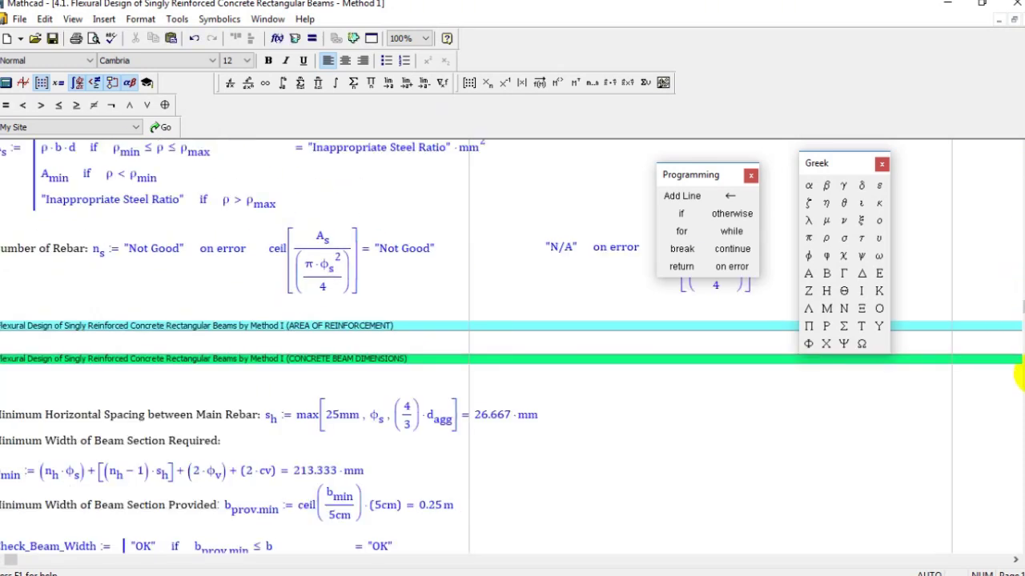
{"action": "left_click", "coordinate": [1020, 425]}
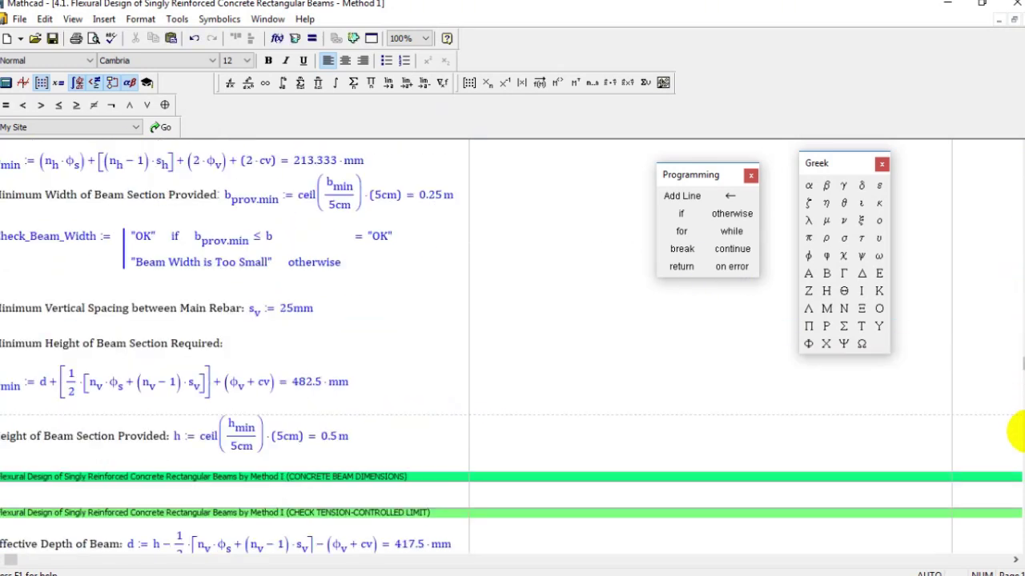
{"action": "left_click", "coordinate": [1019, 204]}
{"action": "left_click", "coordinate": [1019, 203]}
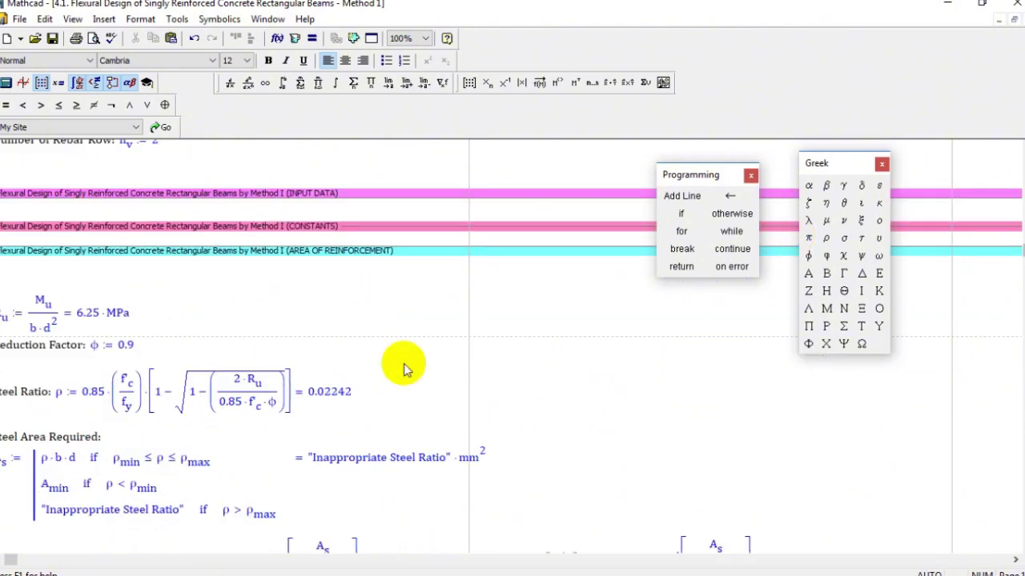
{"action": "scroll", "coordinate": [403, 368], "scroll_direction": "down", "scroll_amount": 2}
{"action": "left_click_drag", "start_coordinate": [338, 396], "coordinate": [396, 392]}
{"action": "scroll", "coordinate": [398, 396], "scroll_direction": "down", "scroll_amount": 1}
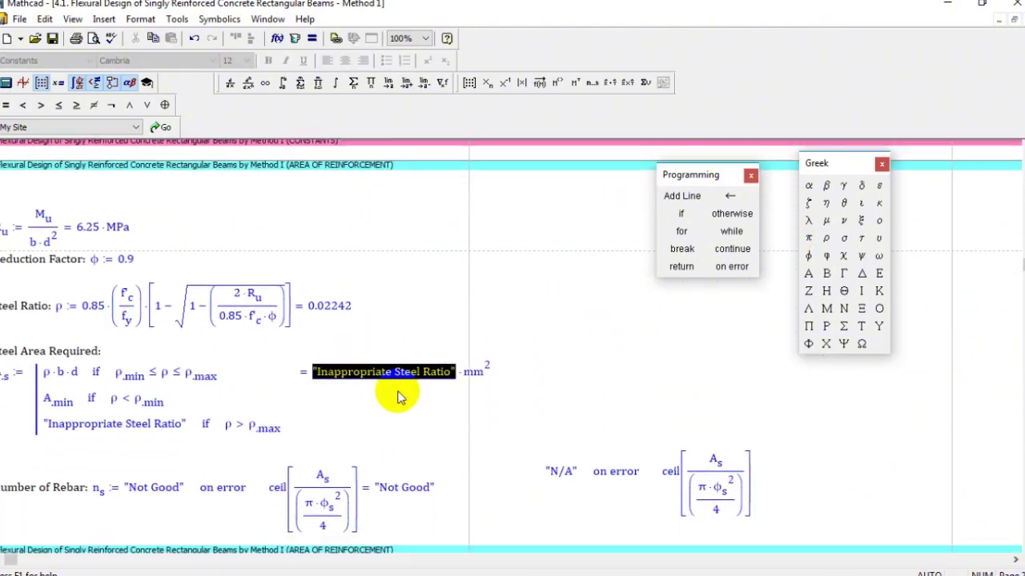
{"action": "scroll", "coordinate": [398, 396], "scroll_direction": "down", "scroll_amount": 1}
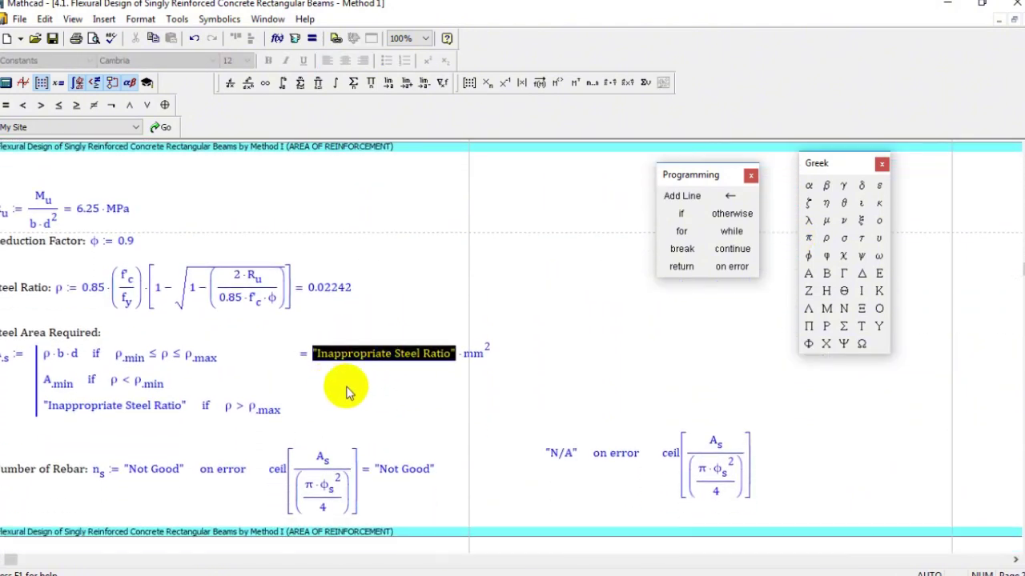
Compare the number of rebar formula's fallback text with its evaluated result.
{"action": "left_click", "coordinate": [593, 253]}
{"action": "scroll", "coordinate": [400, 336], "scroll_direction": "down", "scroll_amount": 2}
{"action": "left_click", "coordinate": [140, 437]}
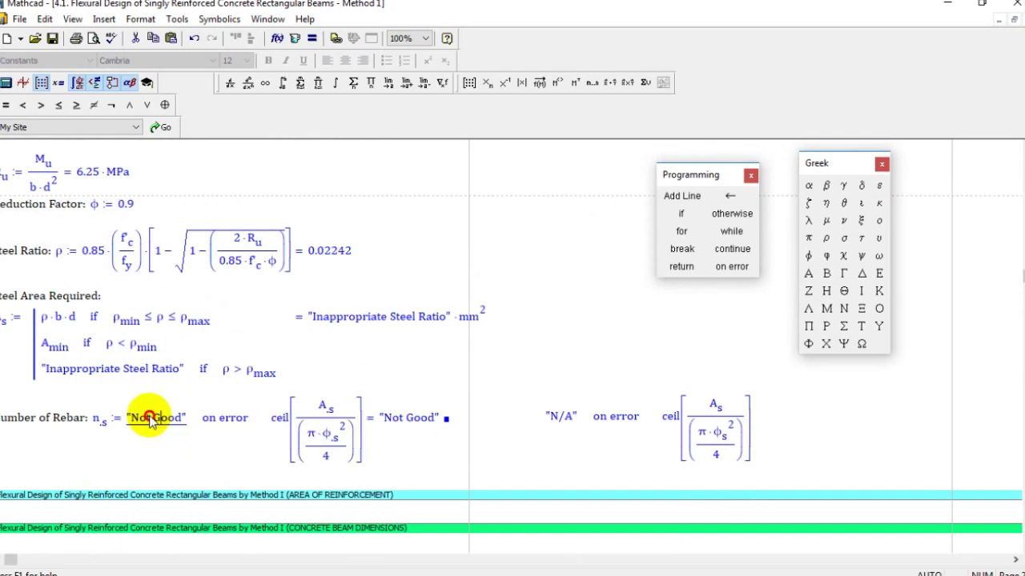
{"action": "left_click", "coordinate": [405, 420]}
{"action": "scroll", "coordinate": [520, 410], "scroll_direction": "down", "scroll_amount": 2}
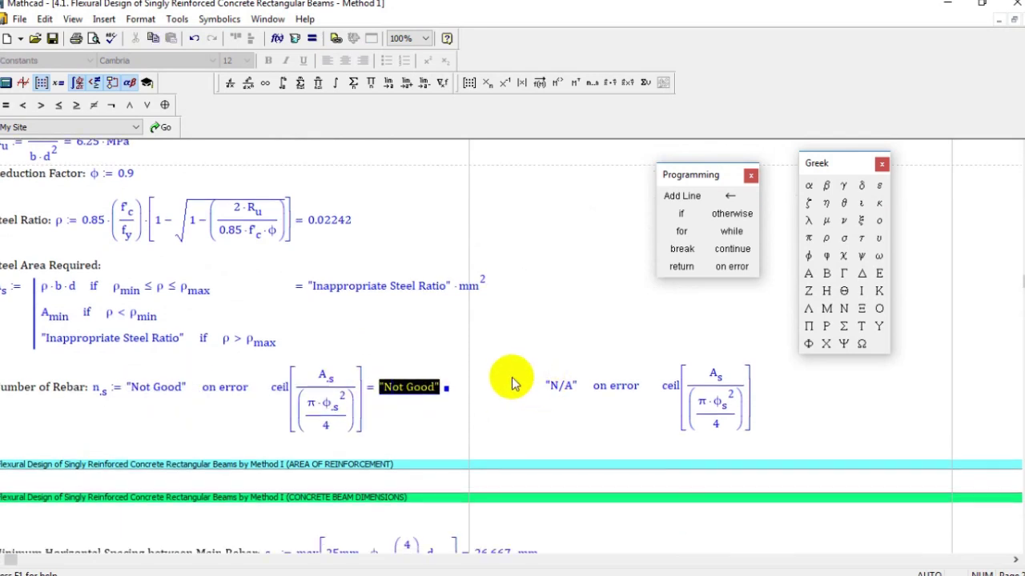
Change the fallback text of the number of rebar formula to "Not True" and recalculate it.
{"action": "left_click", "coordinate": [174, 389]}
{"action": "key", "text": "BackSpace"}
{"action": "key", "text": "BackSpace"}
{"action": "key", "text": "BackSpace"}
{"action": "key", "text": "BackSpace"}
{"action": "type", "text": "True"}
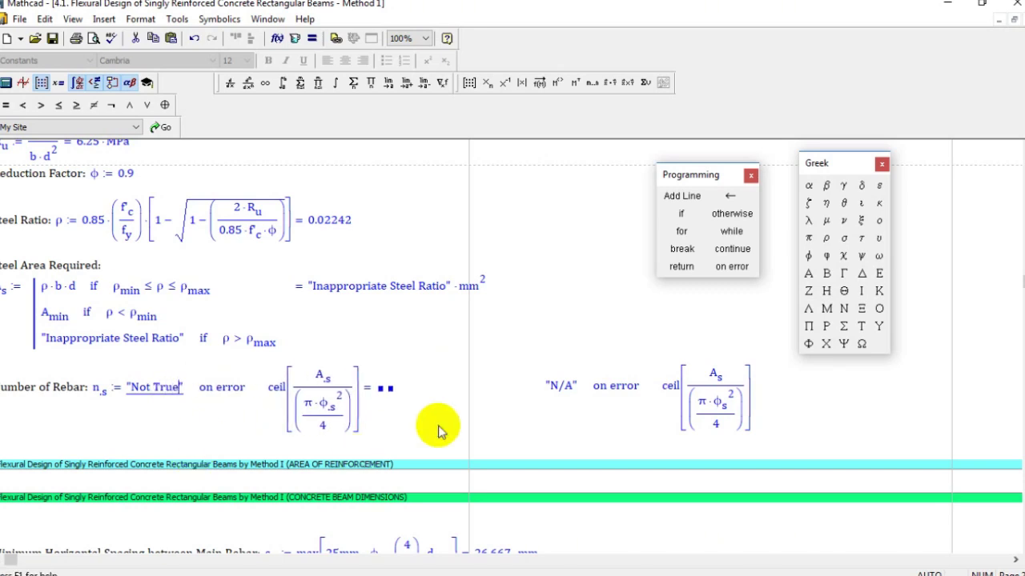
{"action": "left_click", "coordinate": [640, 284]}
Change the fallback text of the number of rebar formula to "Not Applicable", remove its stray line break and recalculate it.
{"action": "left_click", "coordinate": [177, 388]}
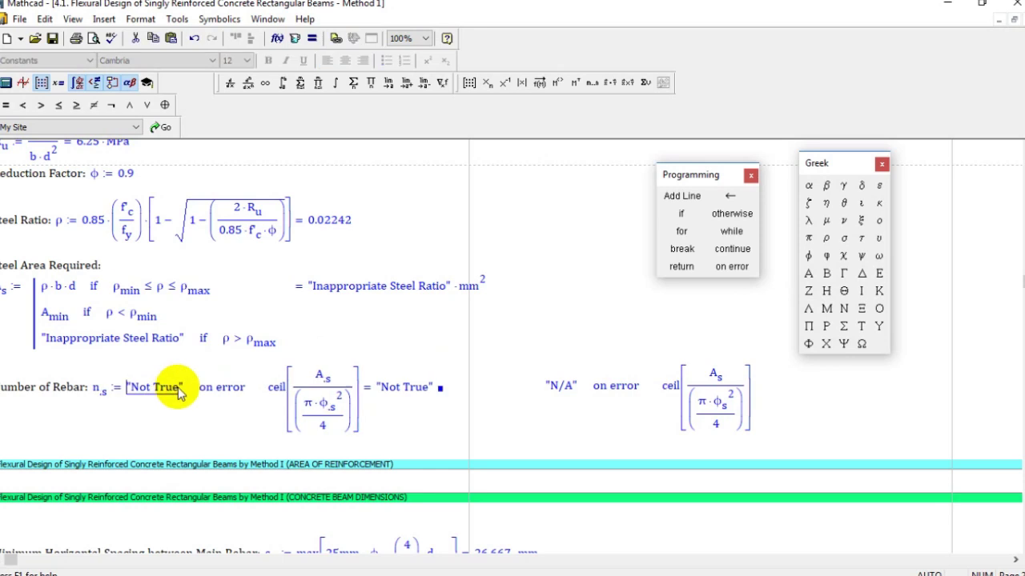
{"action": "key", "text": "BackSpace"}
{"action": "key", "text": "BackSpace"}
{"action": "key", "text": "BackSpace"}
{"action": "key", "text": "BackSpace"}
{"action": "type", "text": "Appl"}
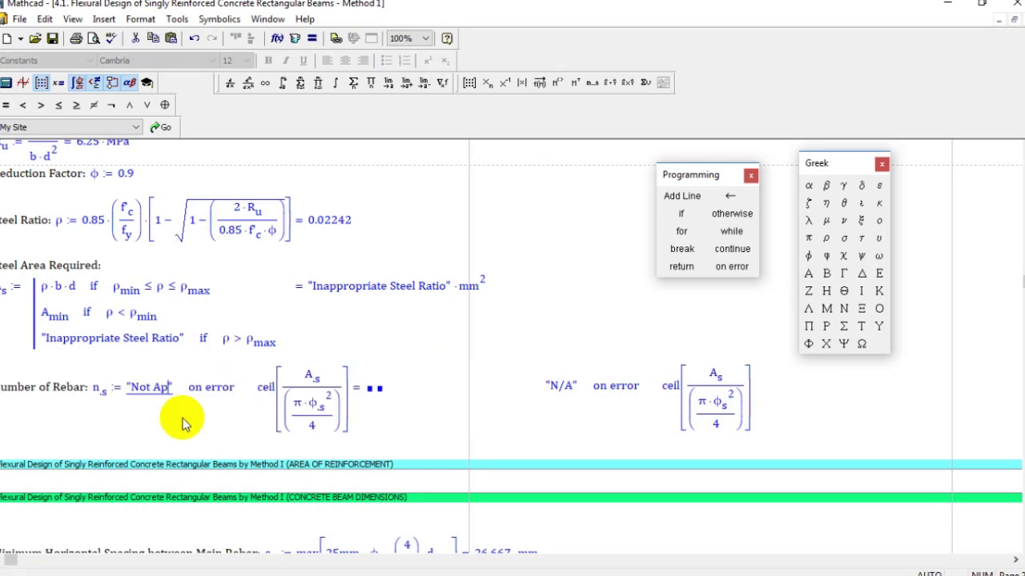
{"action": "type", "text": "icable"}
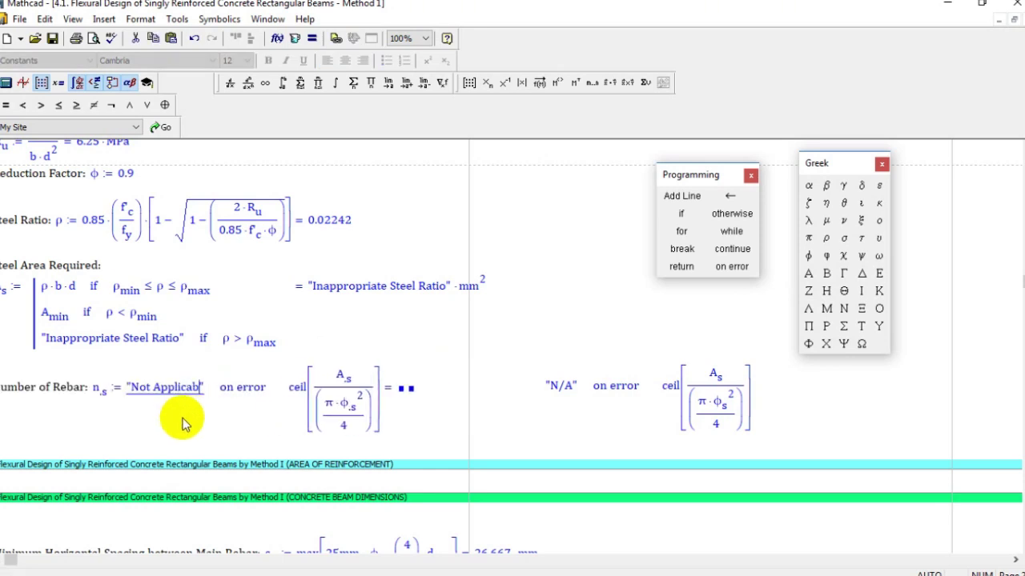
{"action": "left_click", "coordinate": [555, 284]}
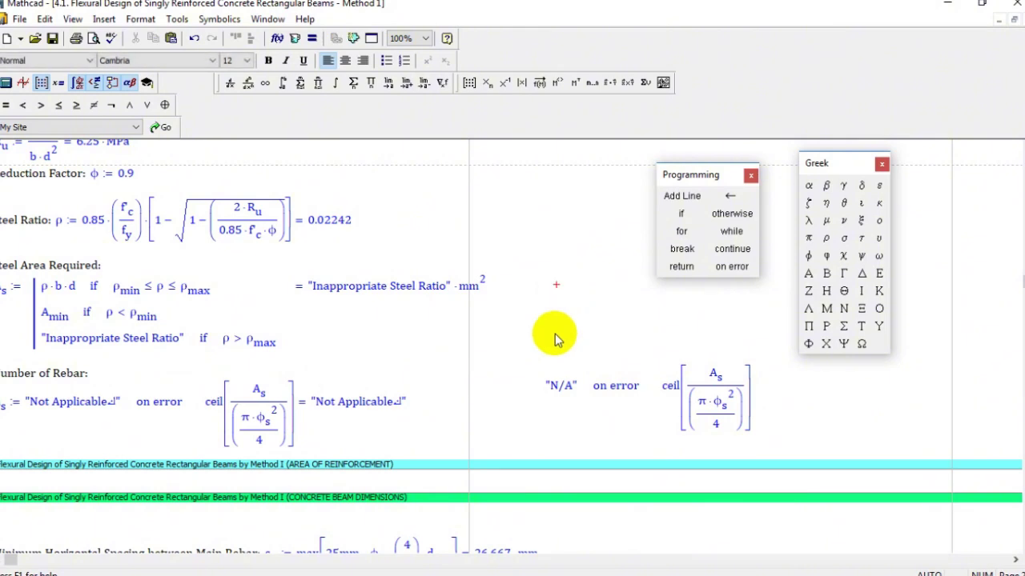
{"action": "left_click", "coordinate": [118, 405]}
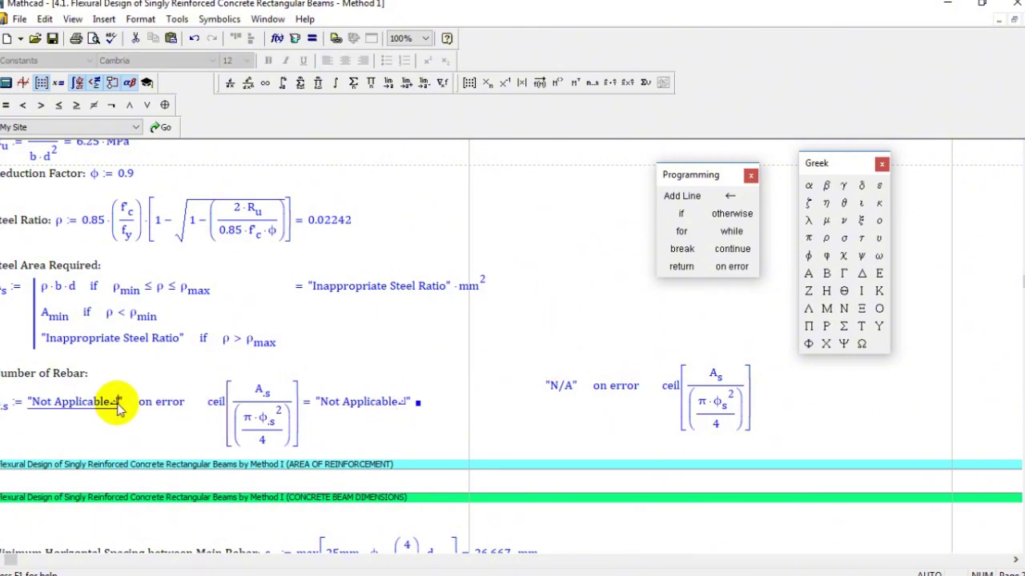
{"action": "key", "text": "BackSpace"}
{"action": "left_click", "coordinate": [541, 274]}
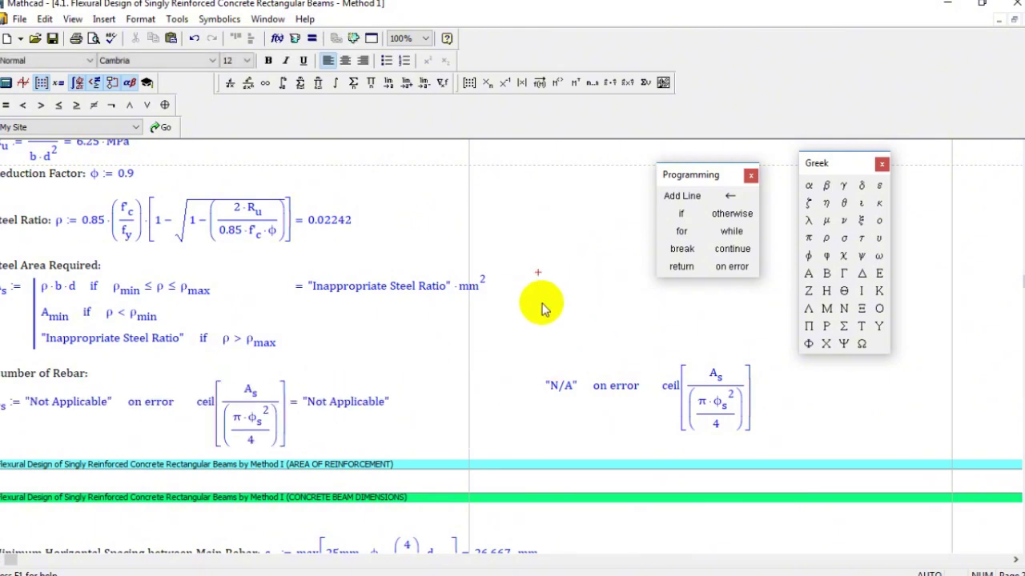
Check the edited fallback text against the evaluated result of the number of rebar formula.
{"action": "scroll", "coordinate": [542, 307], "scroll_direction": "down", "scroll_amount": 1}
{"action": "left_click", "coordinate": [80, 361]}
{"action": "left_click", "coordinate": [556, 254]}
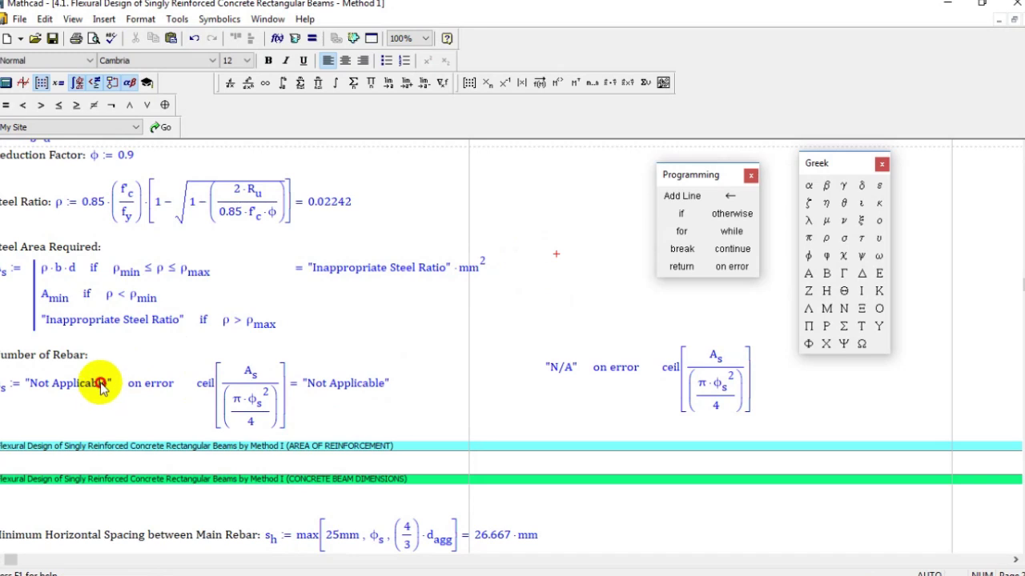
{"action": "double_click", "coordinate": [101, 385]}
{"action": "scroll", "coordinate": [96, 387], "scroll_direction": "down", "scroll_amount": 3}
{"action": "scroll", "coordinate": [492, 293], "scroll_direction": "up", "scroll_amount": 4}
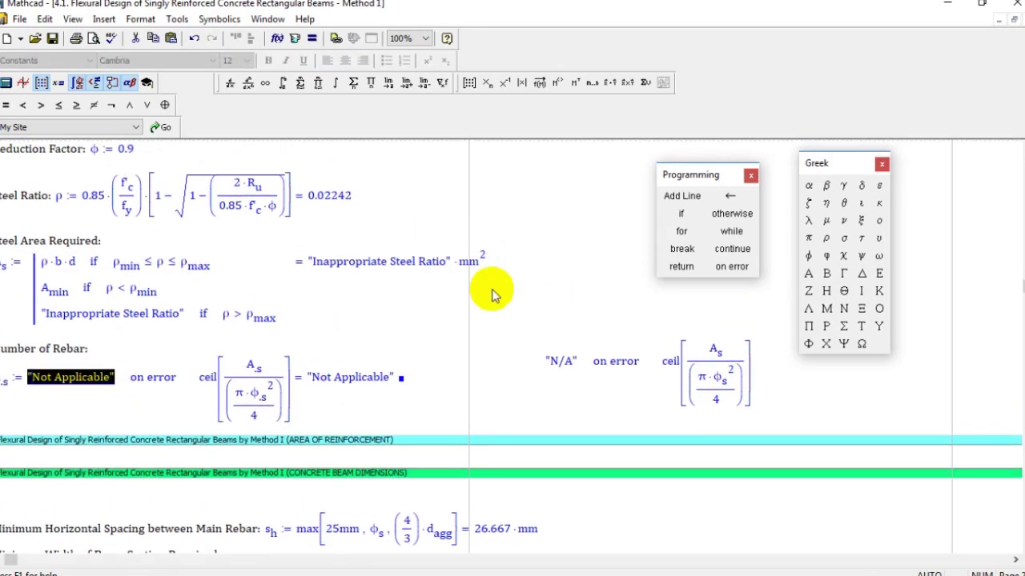
{"action": "left_click", "coordinate": [431, 405]}
{"action": "left_click", "coordinate": [360, 398]}
{"action": "left_click", "coordinate": [553, 313]}
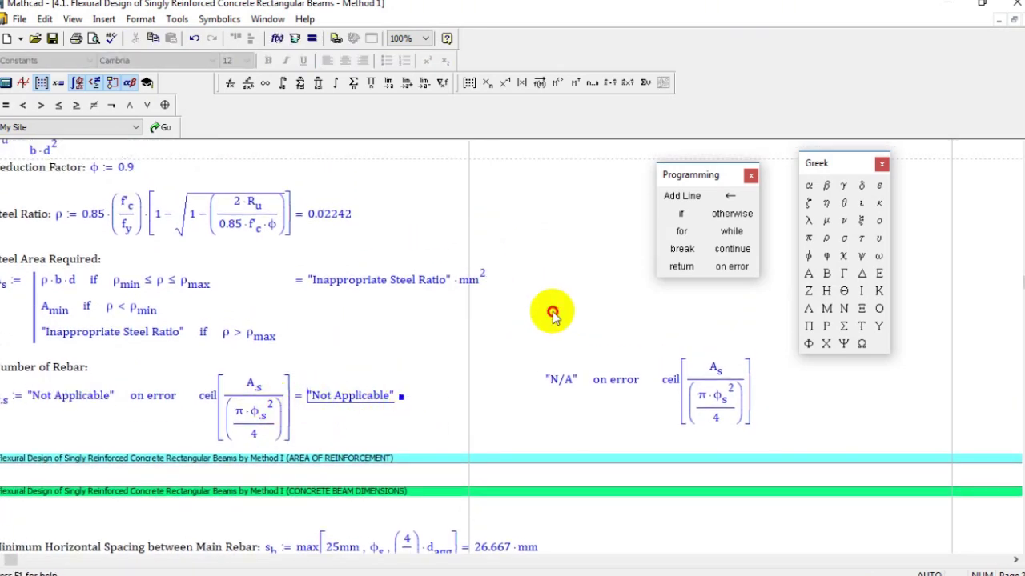
{"action": "left_click_drag", "start_coordinate": [39, 399], "coordinate": [309, 393]}
{"action": "key", "text": "Delete"}
{"action": "left_click_drag", "start_coordinate": [541, 377], "coordinate": [658, 394]}
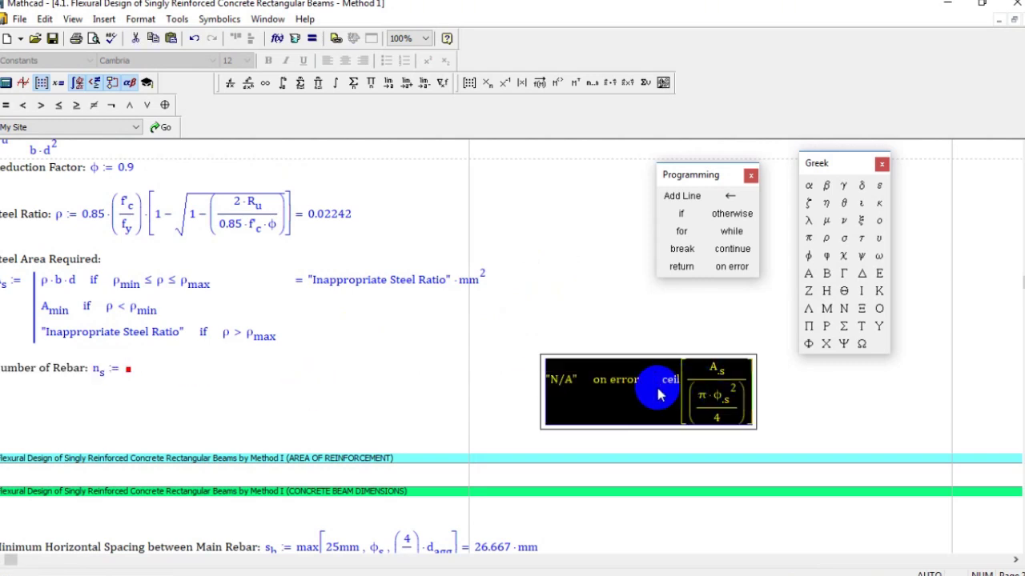
{"action": "key", "text": "ctrl+z"}
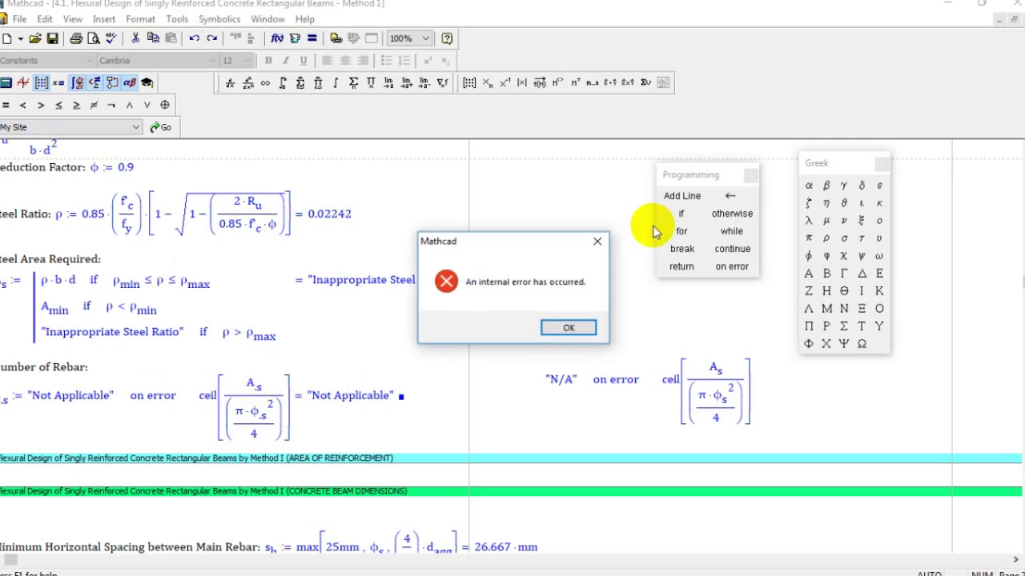
{"action": "left_click", "coordinate": [598, 240]}
Replace the number of rebar expression with the spare "N/A" on error ceil formula, moving it from beside the calculation.
{"action": "scroll", "coordinate": [497, 312], "scroll_direction": "down", "scroll_amount": 1}
{"action": "scroll", "coordinate": [496, 312], "scroll_direction": "down", "scroll_amount": 1}
{"action": "left_click_drag", "start_coordinate": [36, 359], "coordinate": [297, 359]}
{"action": "key", "text": "Delete"}
{"action": "left_click_drag", "start_coordinate": [545, 342], "coordinate": [689, 356]}
{"action": "key", "text": "ctrl+x"}
{"action": "left_click", "coordinate": [132, 343]}
{"action": "key", "text": "ctrl+v"}
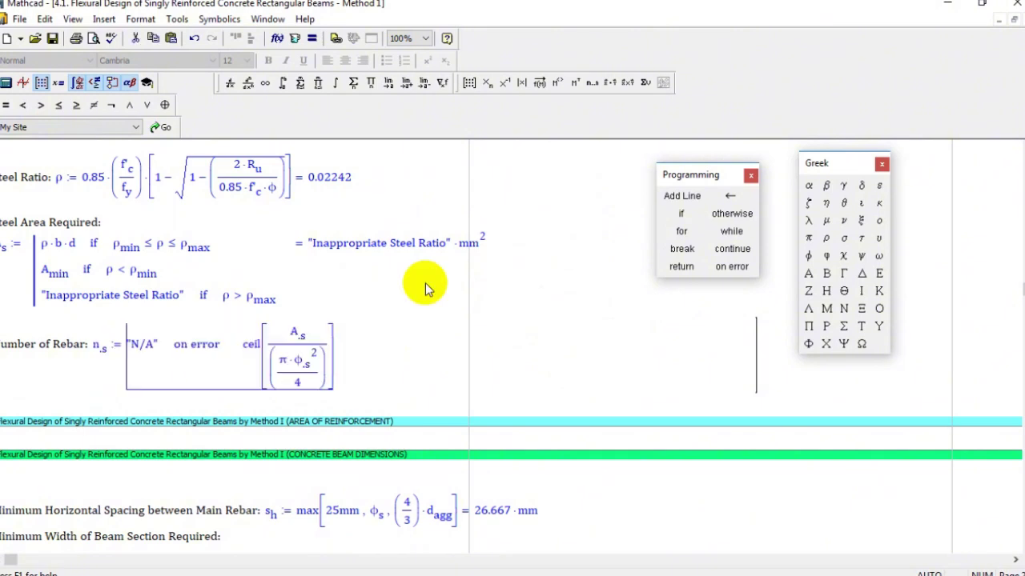
Evaluate the restored number of rebar formula.
{"action": "left_click", "coordinate": [593, 255]}
{"action": "scroll", "coordinate": [593, 254], "scroll_direction": "down", "scroll_amount": 2}
{"action": "left_click", "coordinate": [285, 314]}
{"action": "scroll", "coordinate": [440, 264], "scroll_direction": "up", "scroll_amount": 2}
{"action": "left_click", "coordinate": [599, 207]}
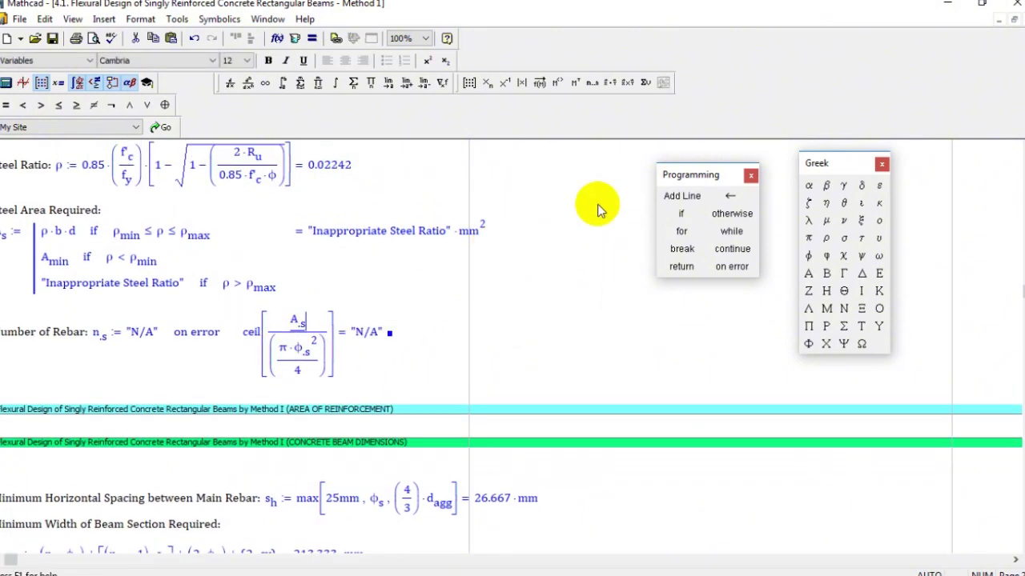
Set the effective depth of the beam d to 450 mm in the input data.
{"action": "left_click_drag", "start_coordinate": [1019, 146], "coordinate": [1020, 144]}
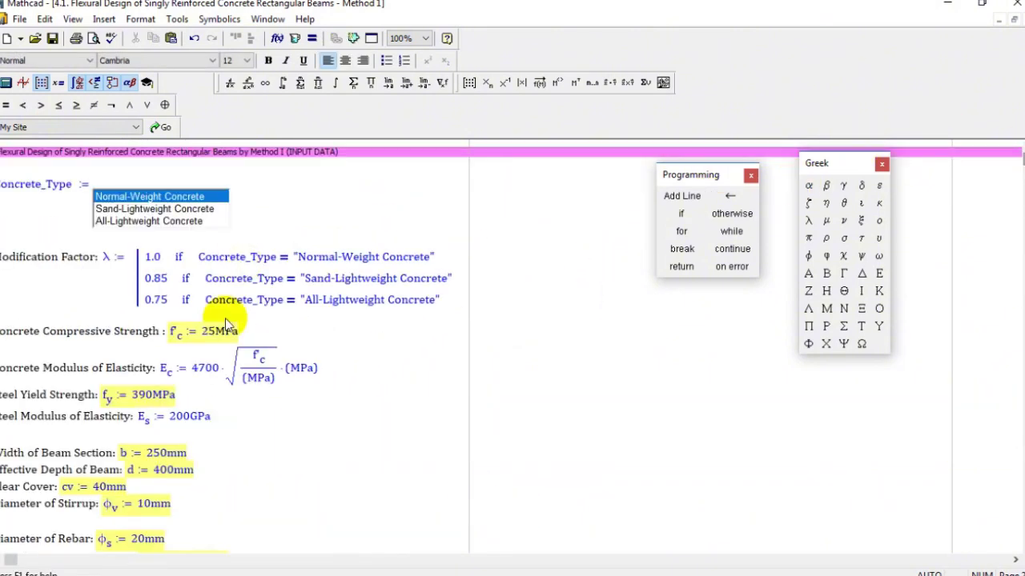
{"action": "scroll", "coordinate": [184, 361], "scroll_direction": "down", "scroll_amount": 4}
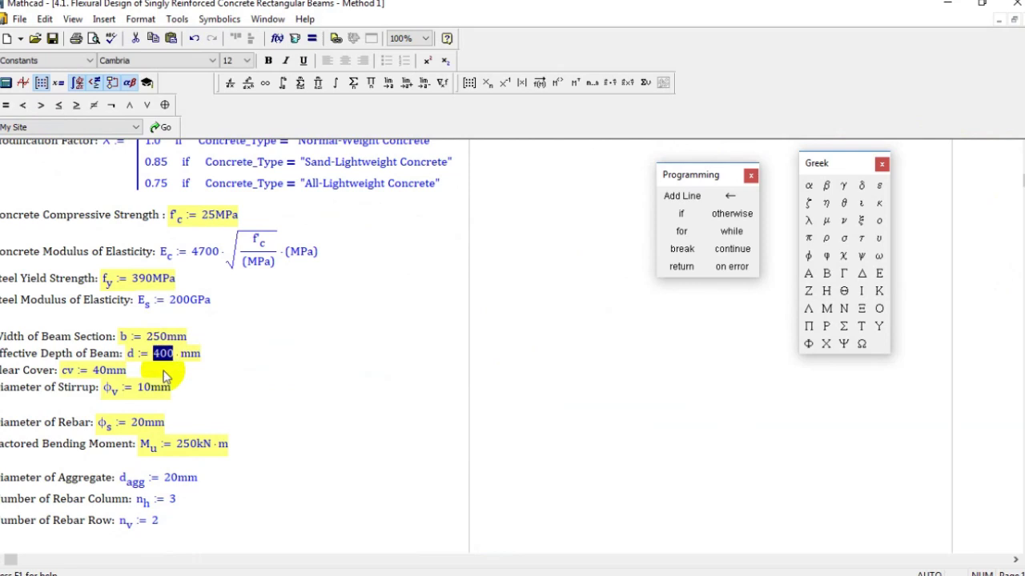
{"action": "key", "text": "BackSpace"}
{"action": "type", "text": "450"}
{"action": "scroll", "coordinate": [428, 326], "scroll_direction": "down", "scroll_amount": 2}
{"action": "left_click", "coordinate": [525, 248]}
{"action": "double_click", "coordinate": [182, 319]}
{"action": "scroll", "coordinate": [299, 321], "scroll_direction": "down", "scroll_amount": 2}
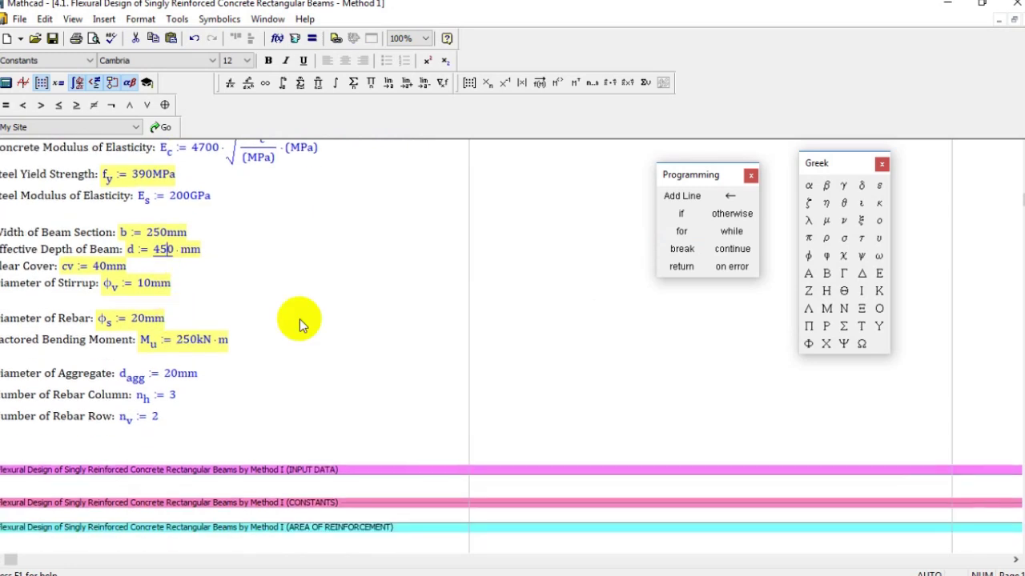
{"action": "left_click", "coordinate": [421, 303]}
Examine the recalculated area of reinforcement and concrete beam dimensions, including the beam width check and provided section height.
{"action": "scroll", "coordinate": [320, 360], "scroll_direction": "down", "scroll_amount": 1}
{"action": "scroll", "coordinate": [177, 437], "scroll_direction": "down", "scroll_amount": 10}
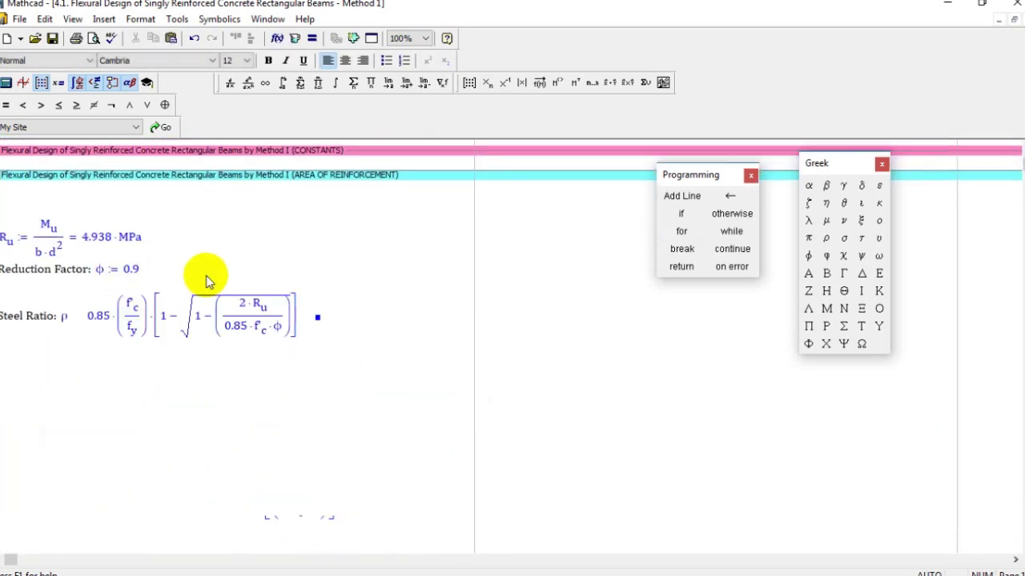
{"action": "scroll", "coordinate": [276, 219], "scroll_direction": "down", "scroll_amount": 1}
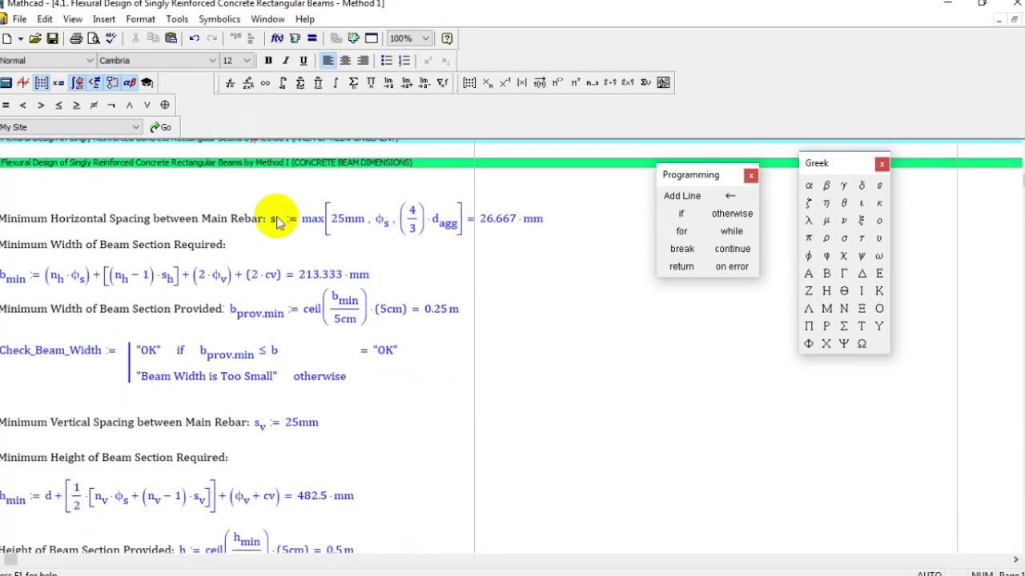
{"action": "left_click_drag", "start_coordinate": [277, 192], "coordinate": [401, 200]}
{"action": "scroll", "coordinate": [344, 229], "scroll_direction": "down", "scroll_amount": 2}
{"action": "left_click_drag", "start_coordinate": [55, 204], "coordinate": [336, 200]}
{"action": "scroll", "coordinate": [213, 219], "scroll_direction": "down", "scroll_amount": 1}
{"action": "left_click_drag", "start_coordinate": [197, 248], "coordinate": [258, 253]}
{"action": "scroll", "coordinate": [296, 264], "scroll_direction": "down", "scroll_amount": 2}
{"action": "scroll", "coordinate": [215, 344], "scroll_direction": "down", "scroll_amount": 1}
{"action": "left_click_drag", "start_coordinate": [272, 368], "coordinate": [229, 365]}
{"action": "left_click", "coordinate": [221, 363]}
{"action": "left_click", "coordinate": [255, 360]}
{"action": "scroll", "coordinate": [512, 240], "scroll_direction": "down", "scroll_amount": 1}
{"action": "scroll", "coordinate": [578, 210], "scroll_direction": "up", "scroll_amount": 1}
{"action": "left_click", "coordinate": [578, 211]}
{"action": "scroll", "coordinate": [767, 221], "scroll_direction": "up", "scroll_amount": 1}
Close the Programming and Greek symbol palettes.
{"action": "left_click", "coordinate": [751, 175]}
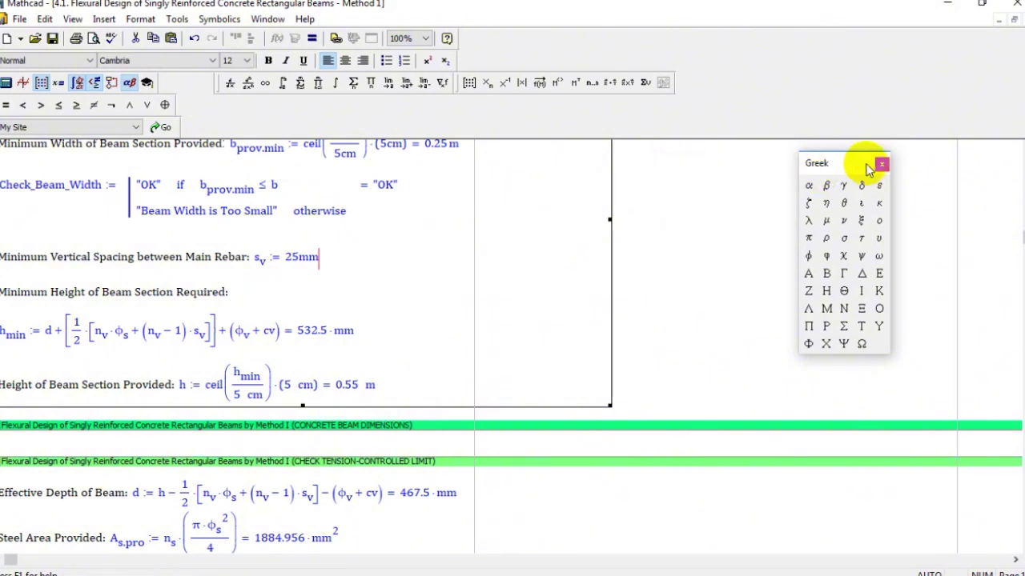
{"action": "left_click", "coordinate": [882, 164]}
{"action": "scroll", "coordinate": [681, 231], "scroll_direction": "up", "scroll_amount": 1}
{"action": "left_click", "coordinate": [701, 240]}
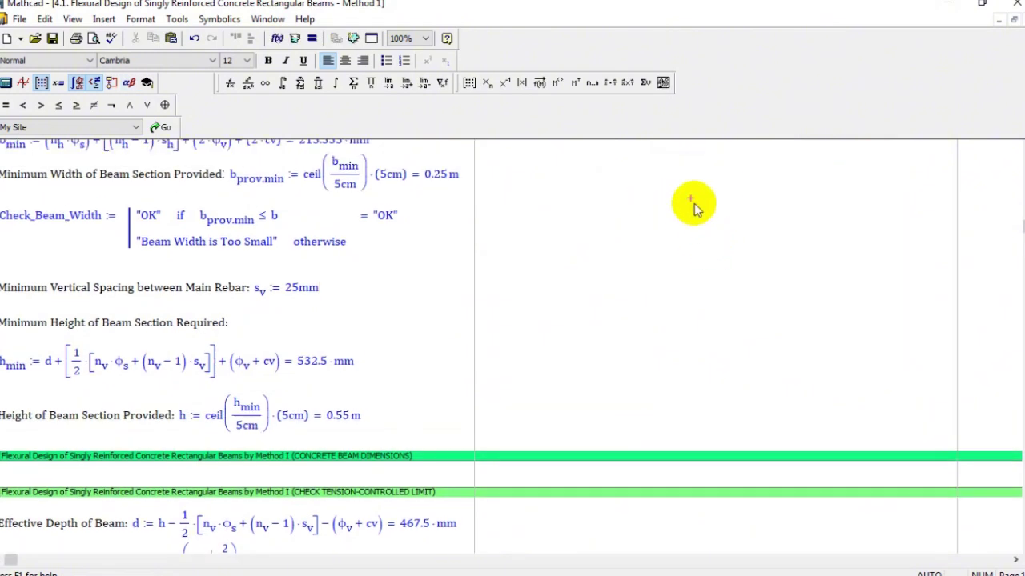
Examine the tension-controlled limit check, from the effective depth and steel strain through the factor of safety and beam safety verdict.
{"action": "scroll", "coordinate": [695, 288], "scroll_direction": "down", "scroll_amount": 5}
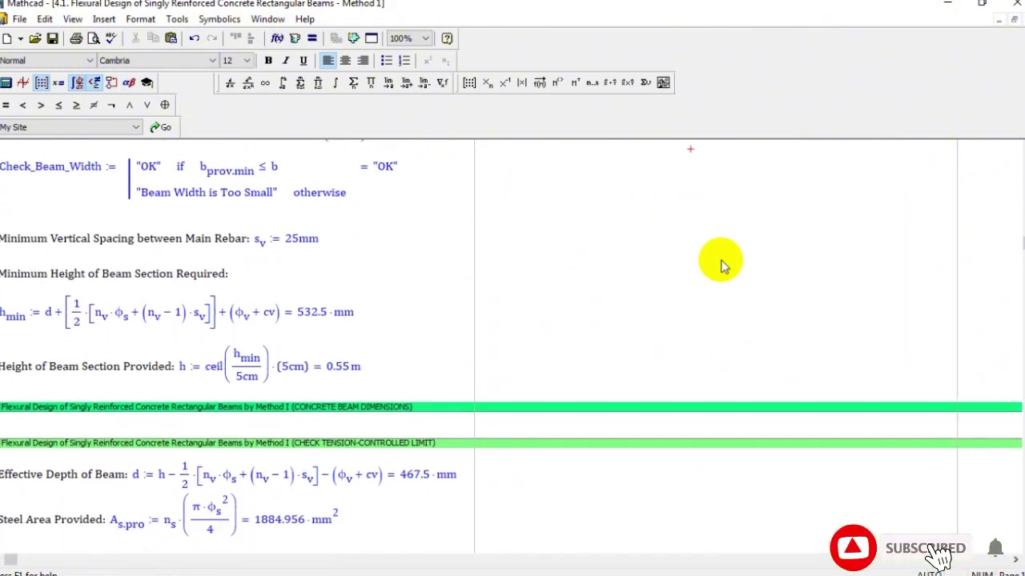
{"action": "left_click", "coordinate": [205, 322]}
{"action": "scroll", "coordinate": [205, 322], "scroll_direction": "down", "scroll_amount": 12}
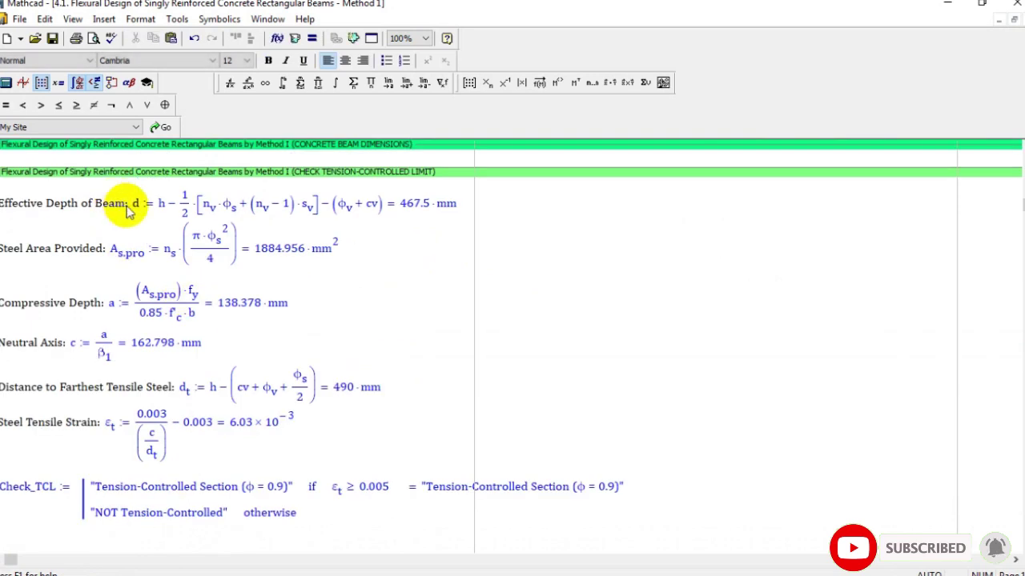
{"action": "left_click", "coordinate": [154, 318]}
{"action": "left_click_drag", "start_coordinate": [155, 319], "coordinate": [600, 398]}
{"action": "scroll", "coordinate": [600, 398], "scroll_direction": "down", "scroll_amount": 1}
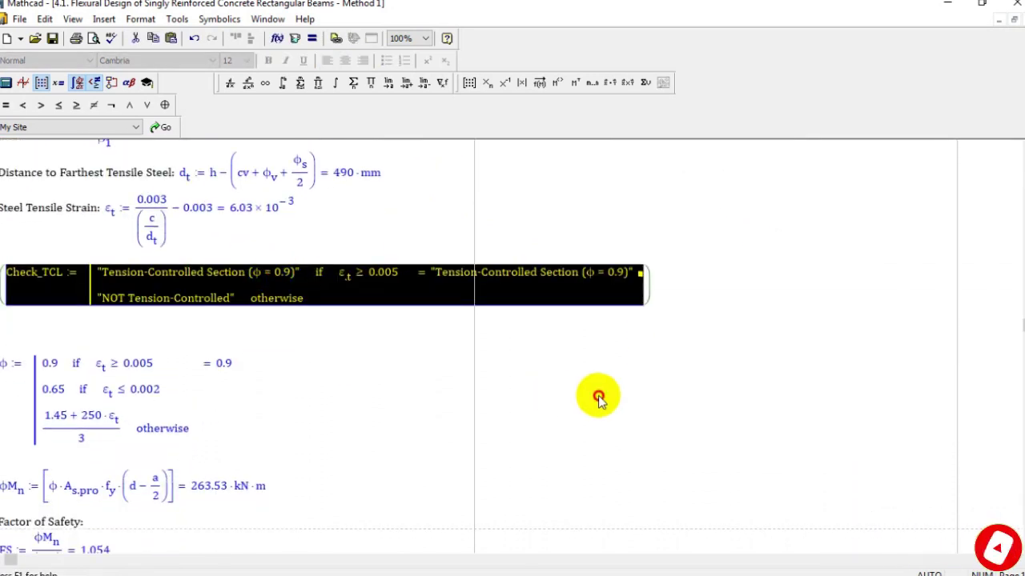
{"action": "left_click", "coordinate": [599, 396]}
{"action": "scroll", "coordinate": [267, 385], "scroll_direction": "down", "scroll_amount": 1}
{"action": "scroll", "coordinate": [412, 339], "scroll_direction": "down", "scroll_amount": 1}
{"action": "left_click", "coordinate": [542, 339]}
{"action": "scroll", "coordinate": [133, 366], "scroll_direction": "down", "scroll_amount": 6}
{"action": "scroll", "coordinate": [76, 381], "scroll_direction": "down", "scroll_amount": 1}
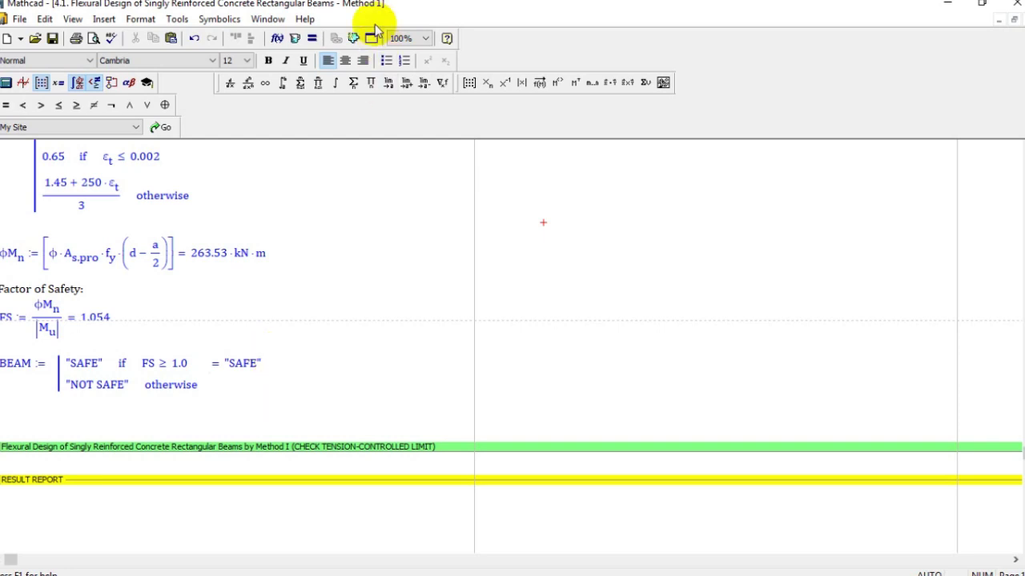
Collapse the worksheet's expanded calculation areas, including the tension-controlled limit check.
{"action": "double_click", "coordinate": [180, 449]}
{"action": "scroll", "coordinate": [331, 290], "scroll_direction": "up", "scroll_amount": 3}
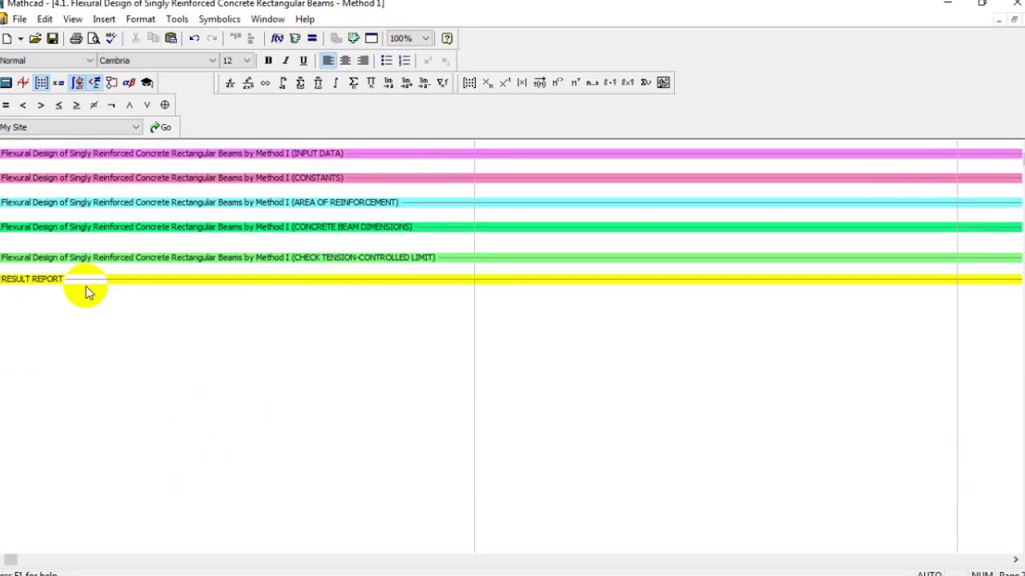
{"action": "left_click", "coordinate": [218, 348]}
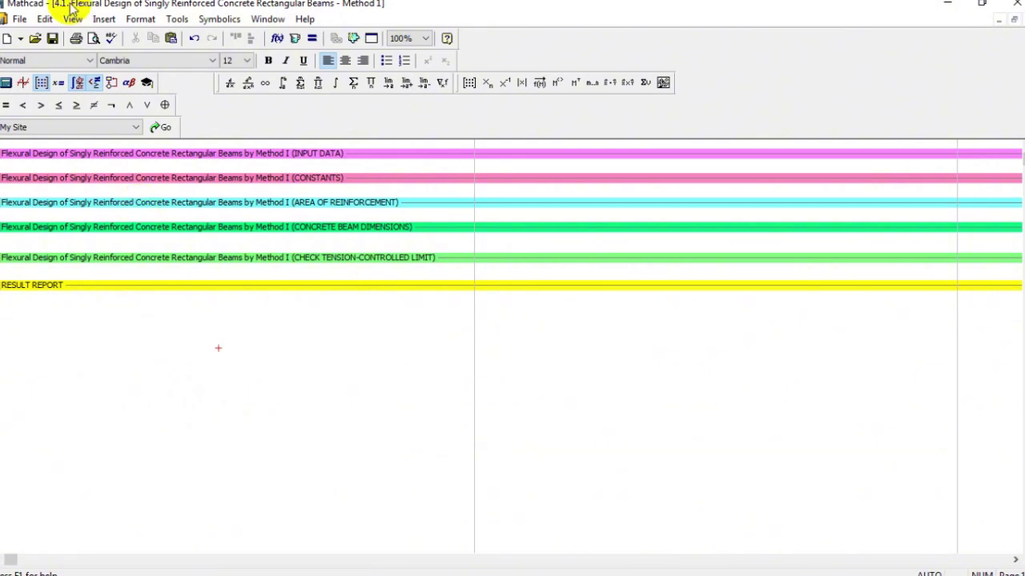